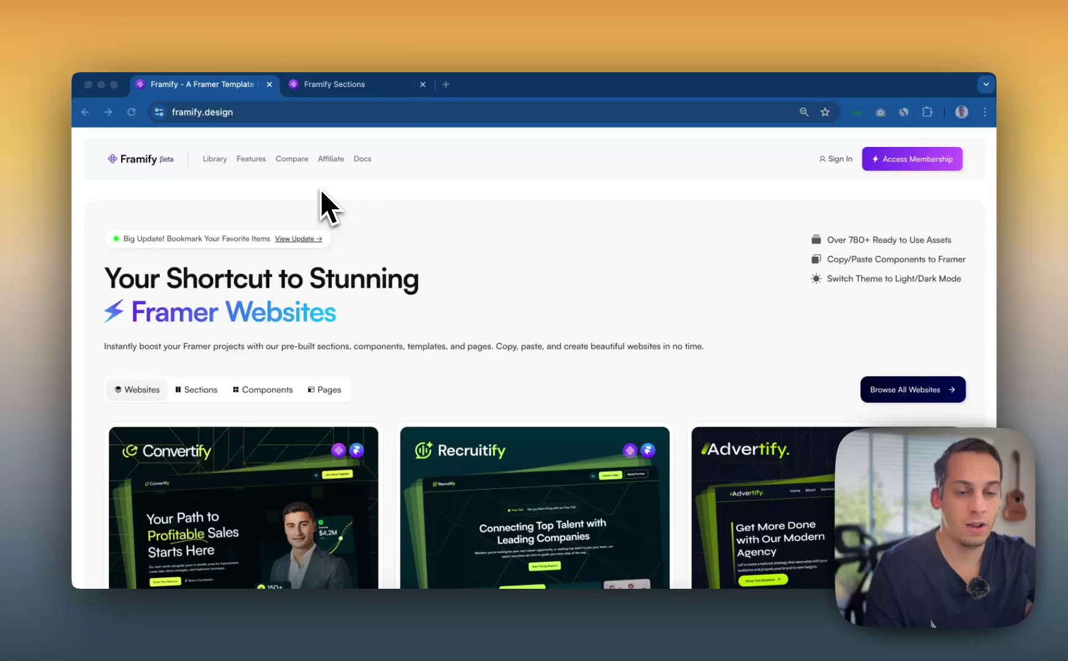
# Scroll the Framify template showcase down and back up to the Creator PRO vs Creator Plus comparison.
pyautogui.scroll(-5, 393, 417)
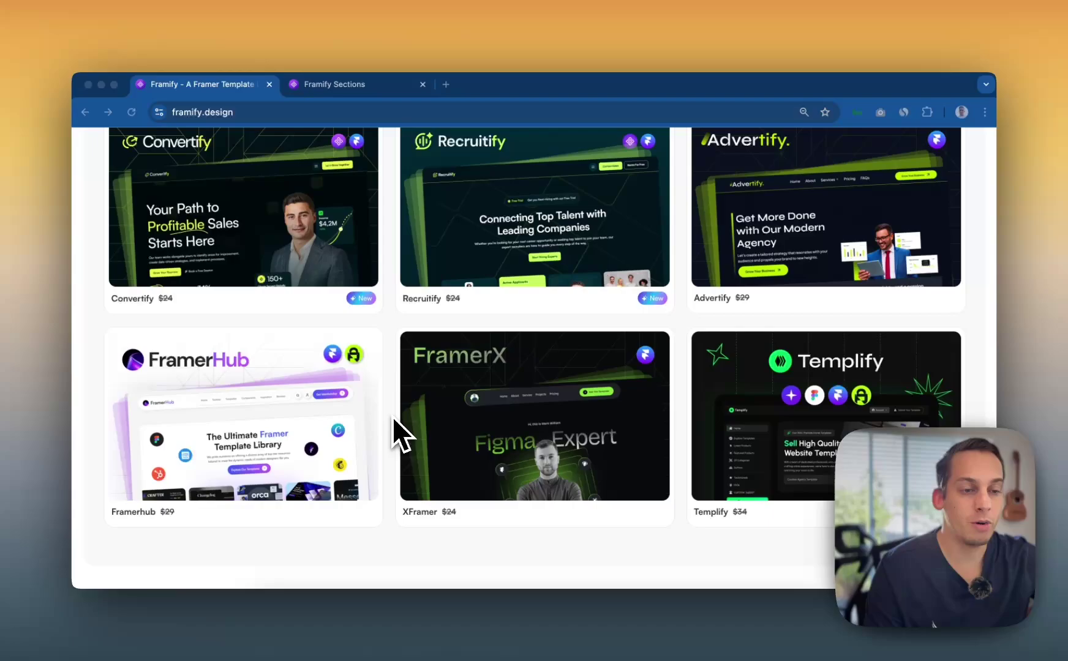
pyautogui.scroll(-2, 393, 418)
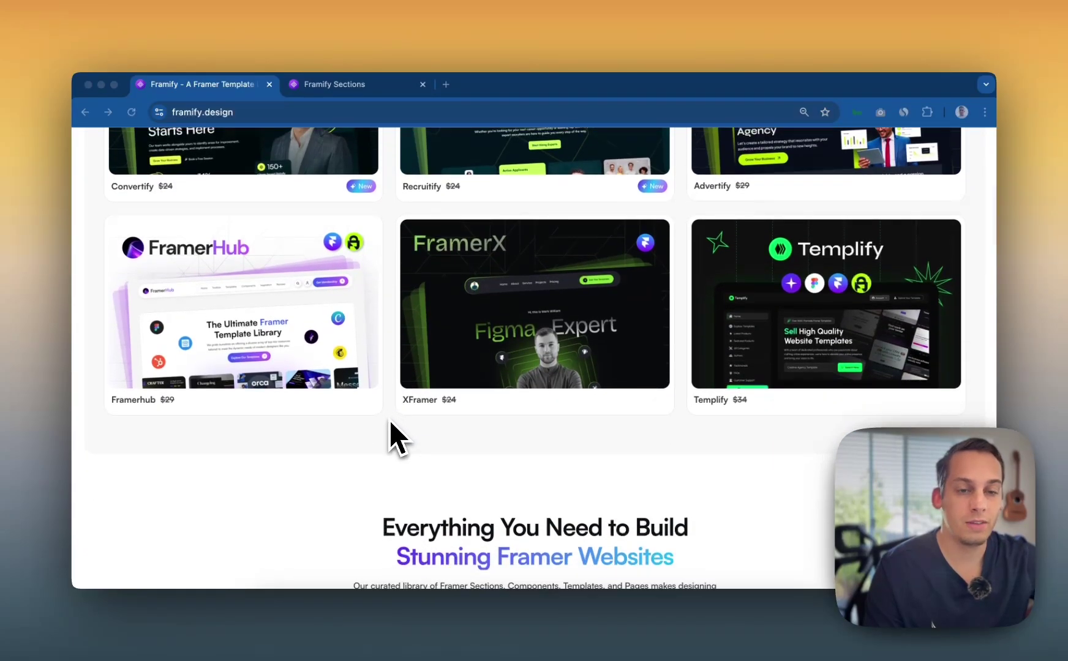
pyautogui.scroll(1, 394, 333)
pyautogui.scroll(2, 394, 331)
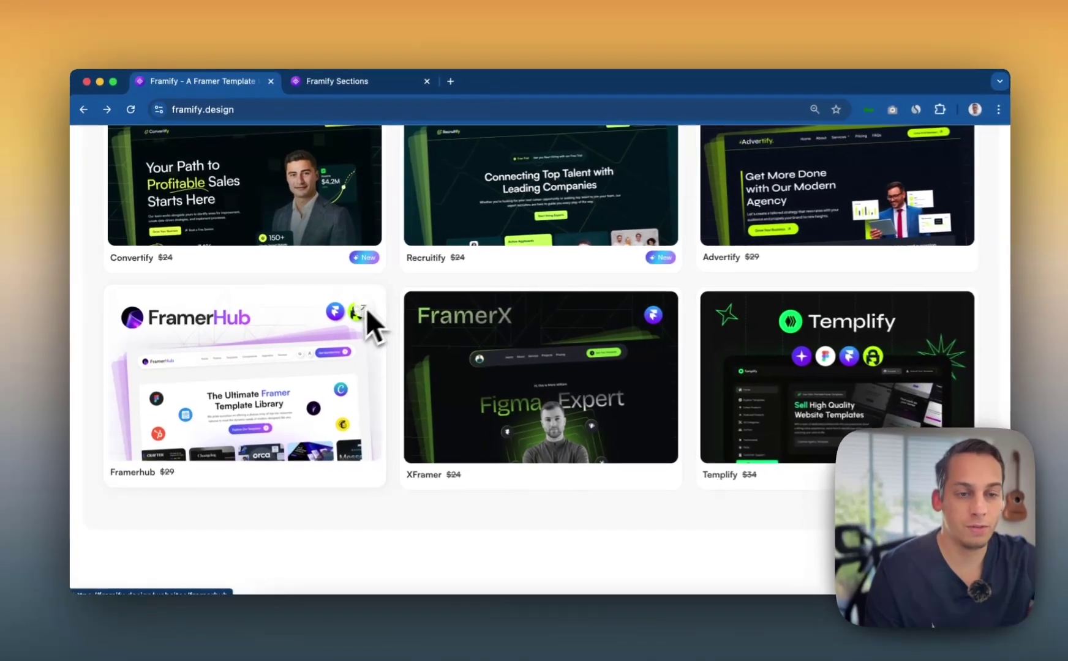
pyautogui.scroll(5, 389, 293)
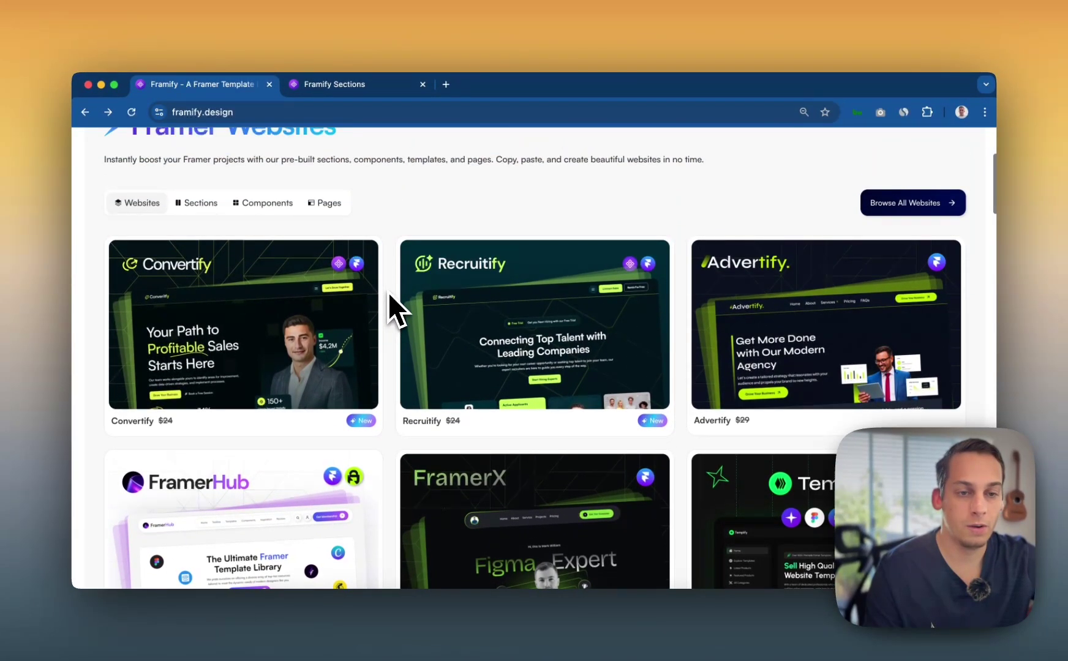
pyautogui.scroll(3, 389, 292)
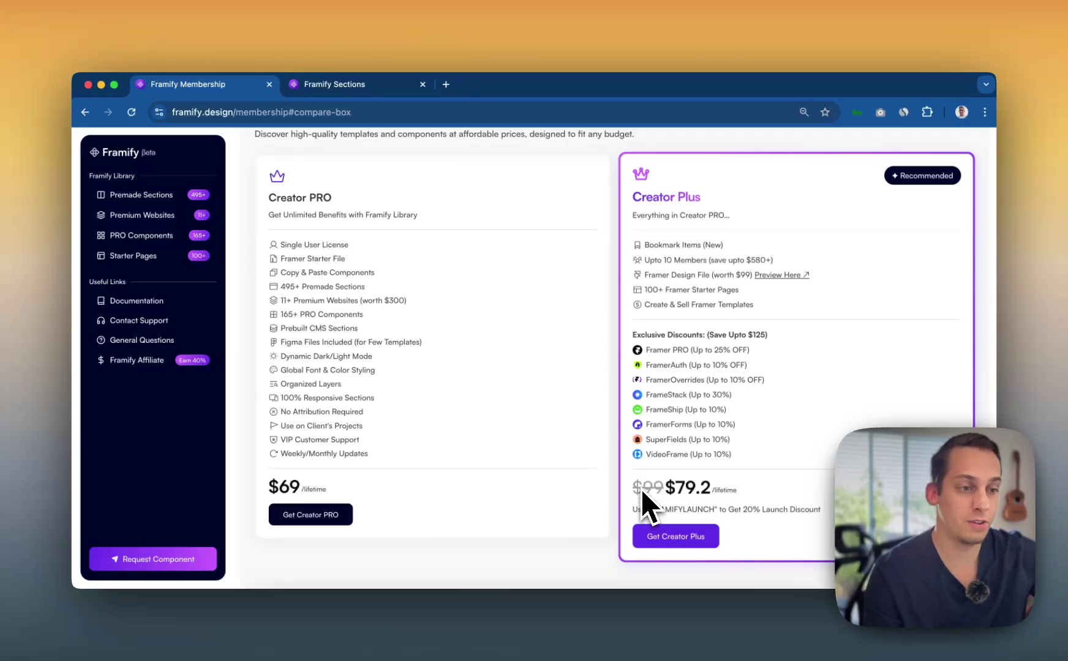
# Highlight the 'Create & Sell Framer Templates' perk, then switch to the Top Bar Sections tab.
pyautogui.moveTo(644, 305); pyautogui.dragTo(757, 305)
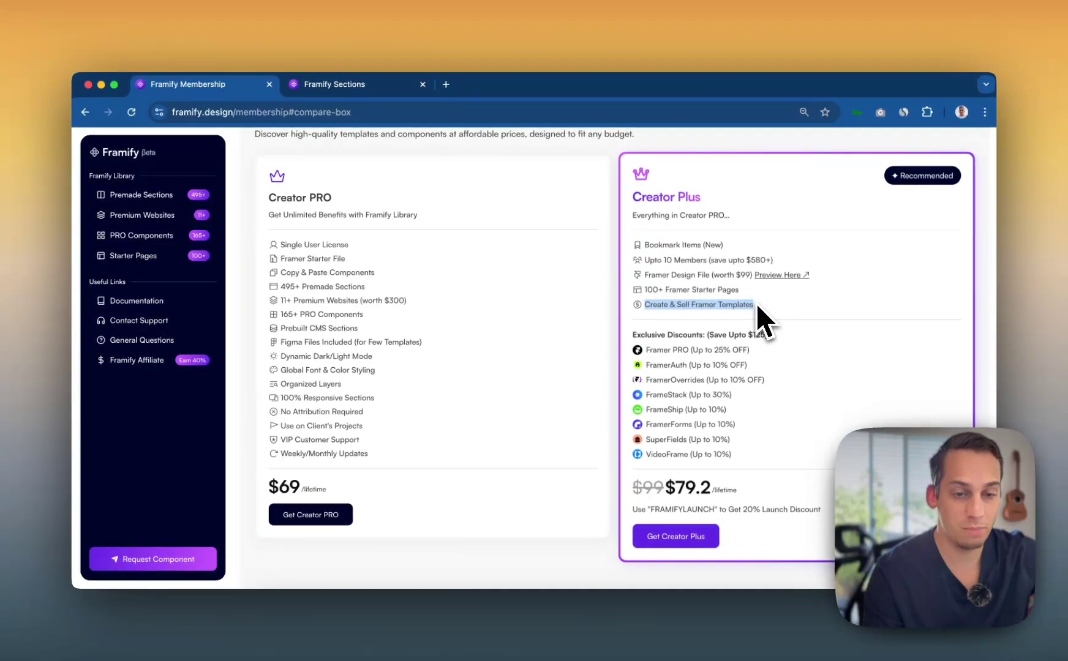
pyautogui.hotkey('ctrl', 'Tab')
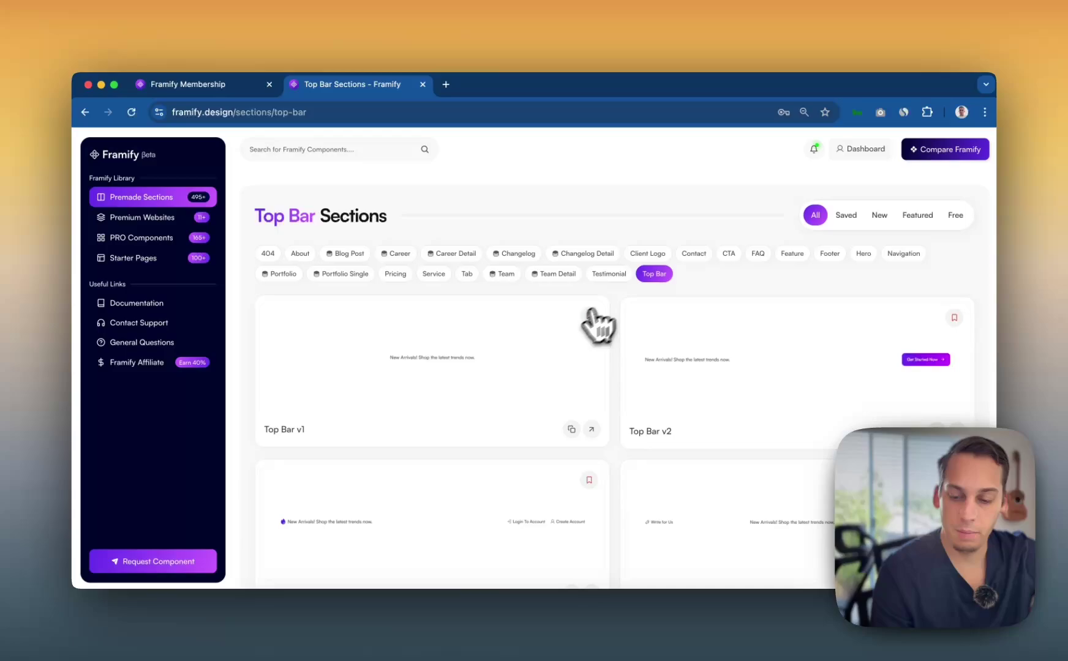
pyautogui.scroll(-1, 539, 365)
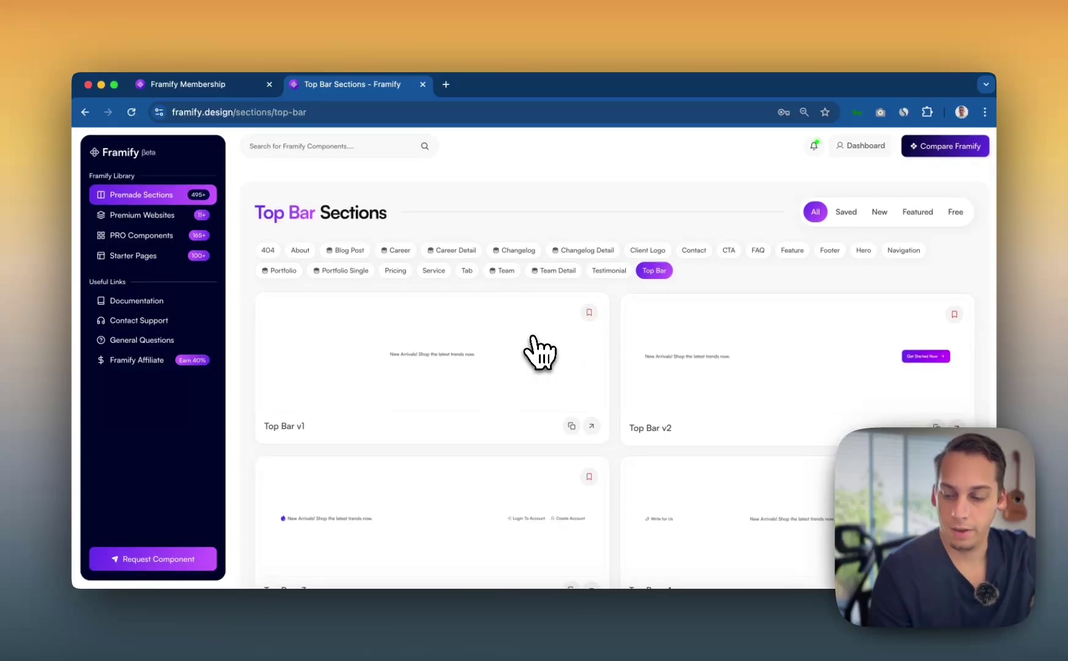
pyautogui.scroll(-5, 622, 300)
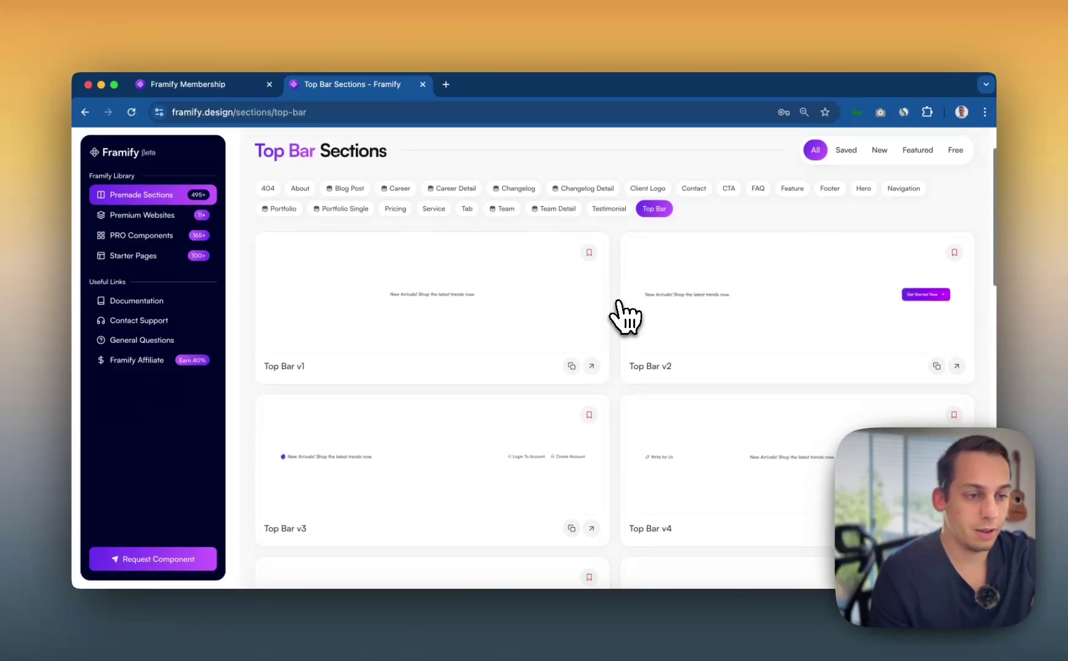
pyautogui.scroll(5, 623, 316)
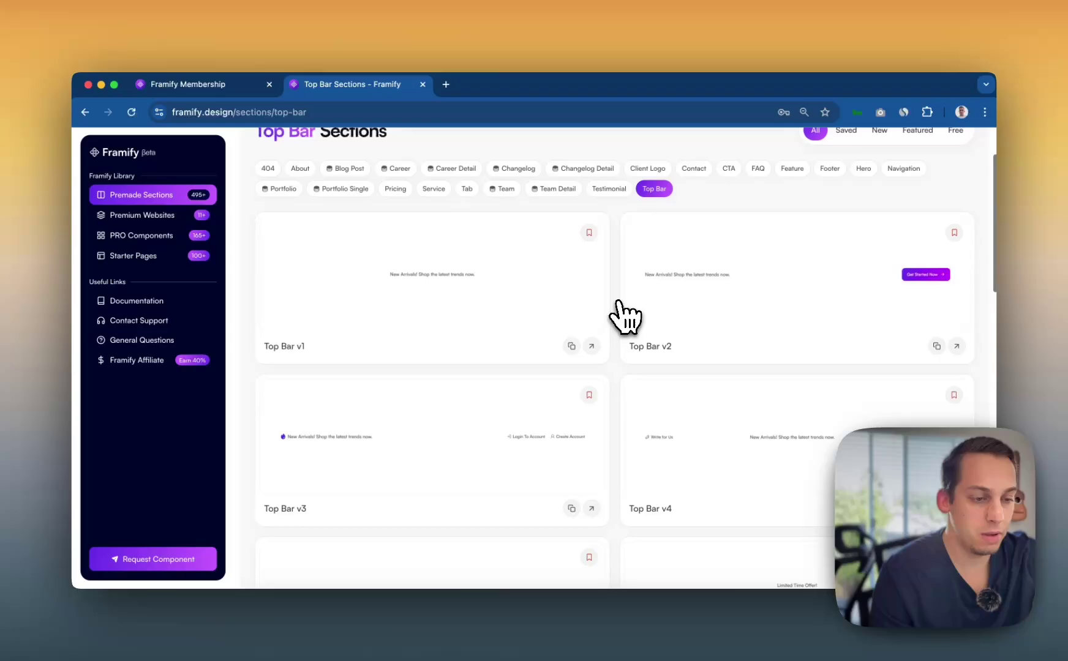
pyautogui.scroll(-10, 624, 313)
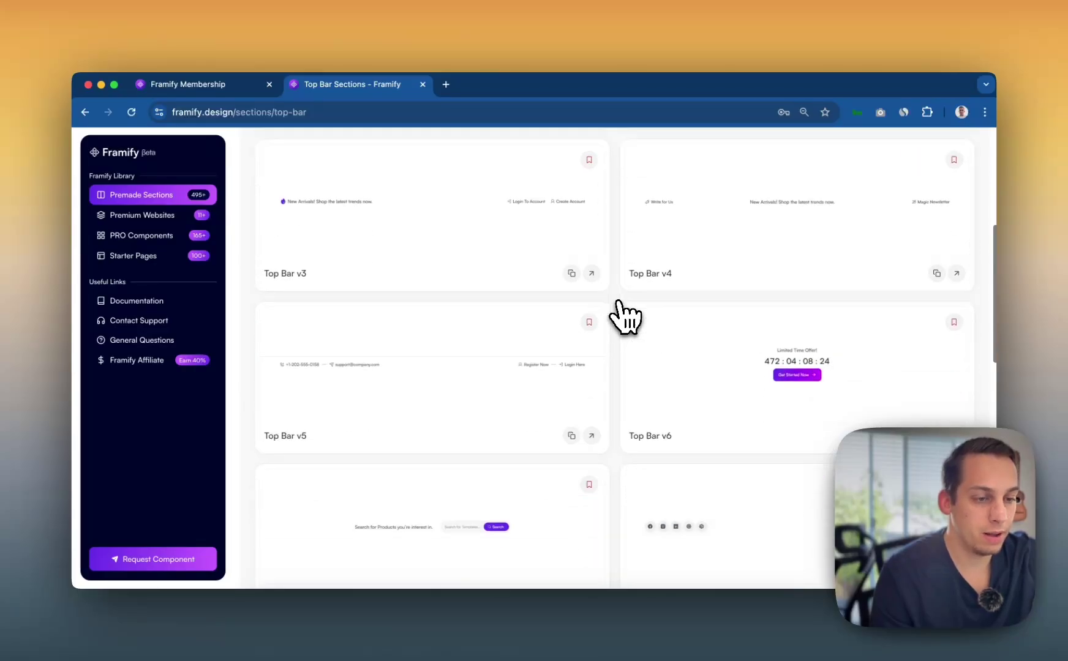
pyautogui.scroll(3, 625, 313)
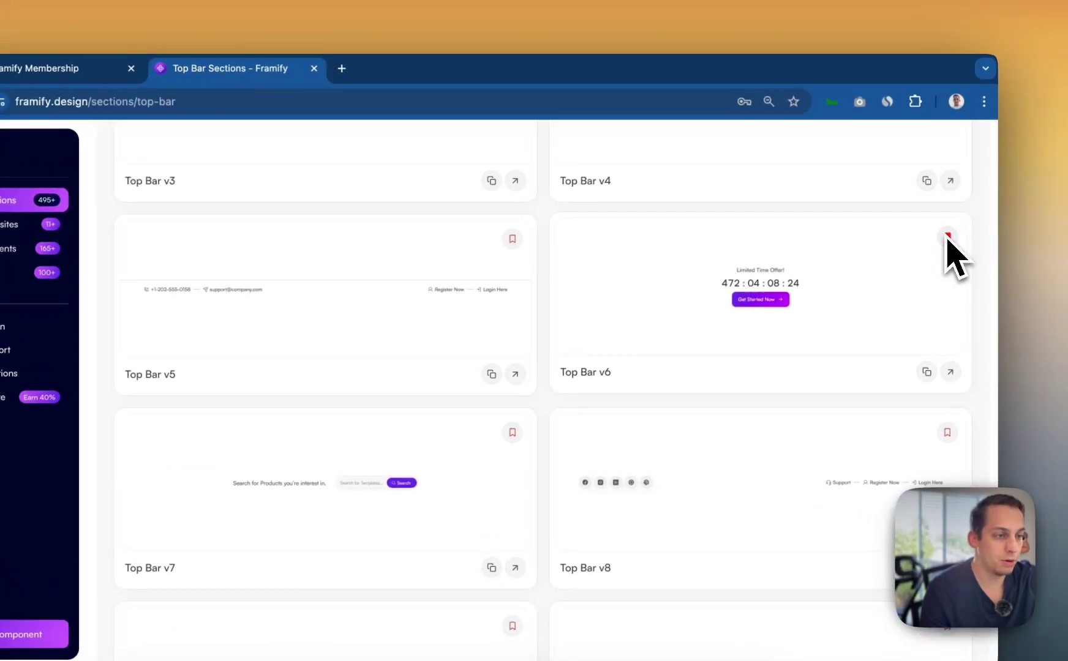
pyautogui.scroll(10, 582, 266)
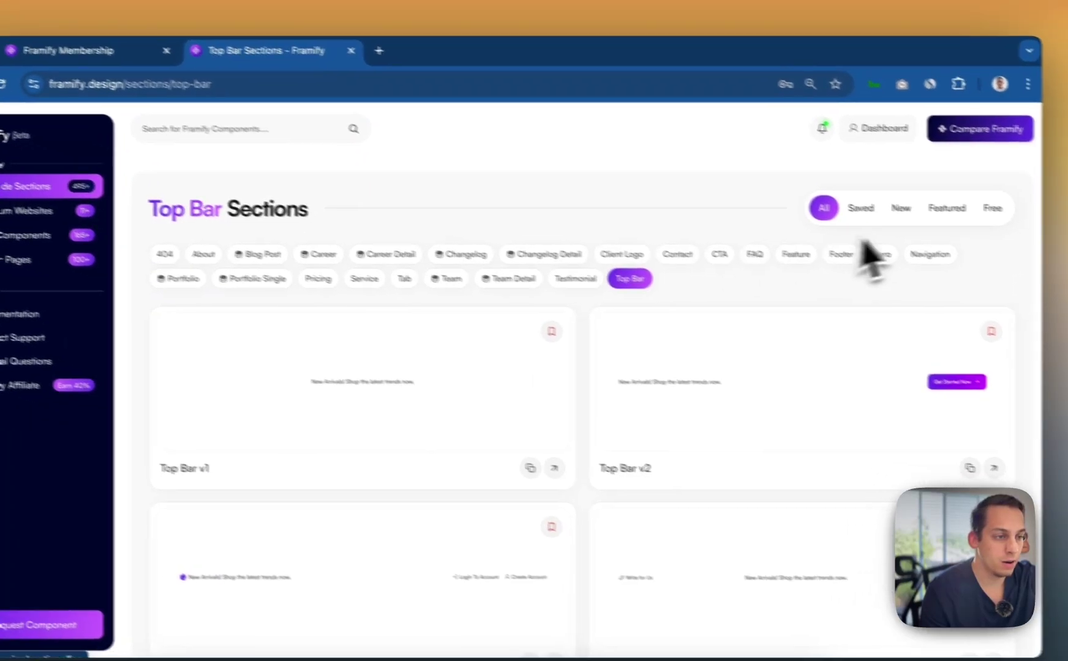
# Filter the library to Navigation sections and bookmark Nav Bar v10.
pyautogui.click(976, 266)
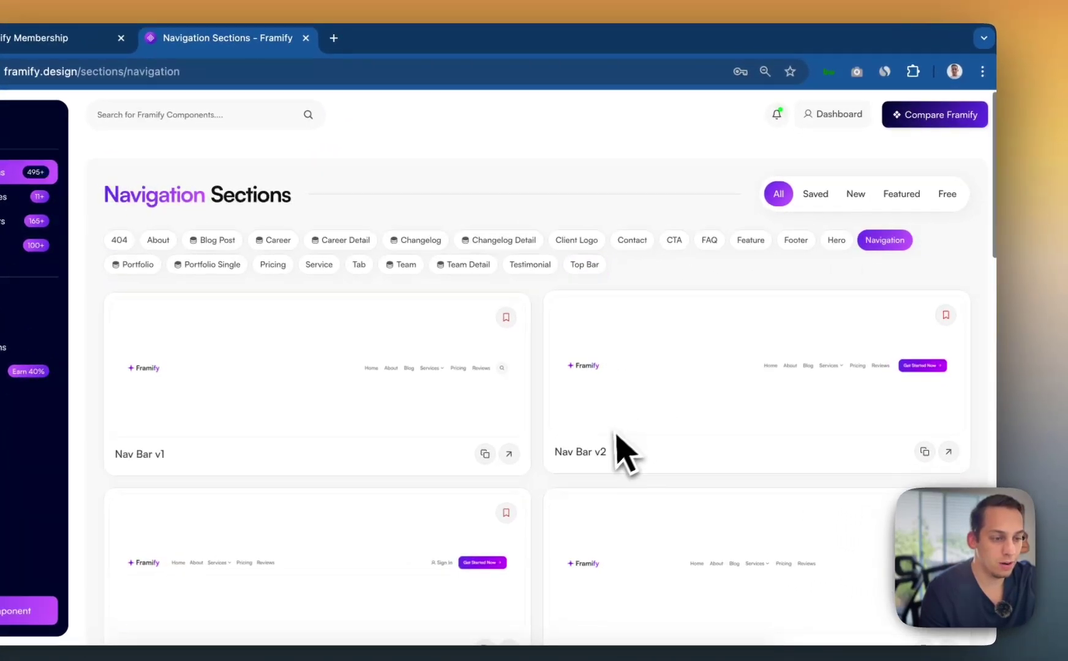
pyautogui.scroll(-6, 618, 436)
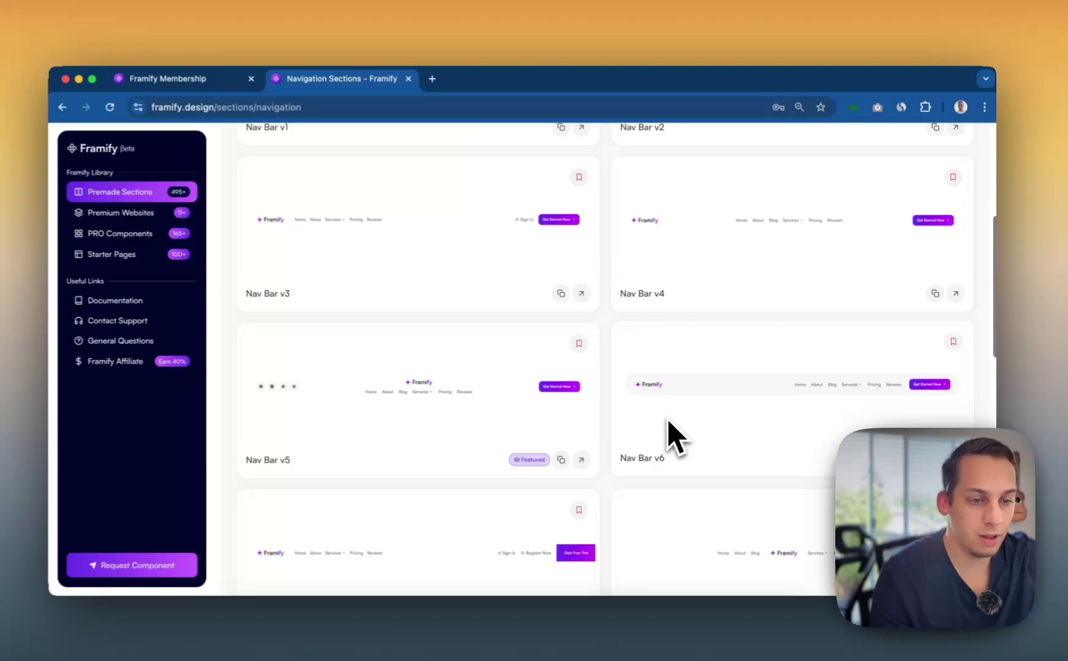
pyautogui.scroll(-5, 671, 418)
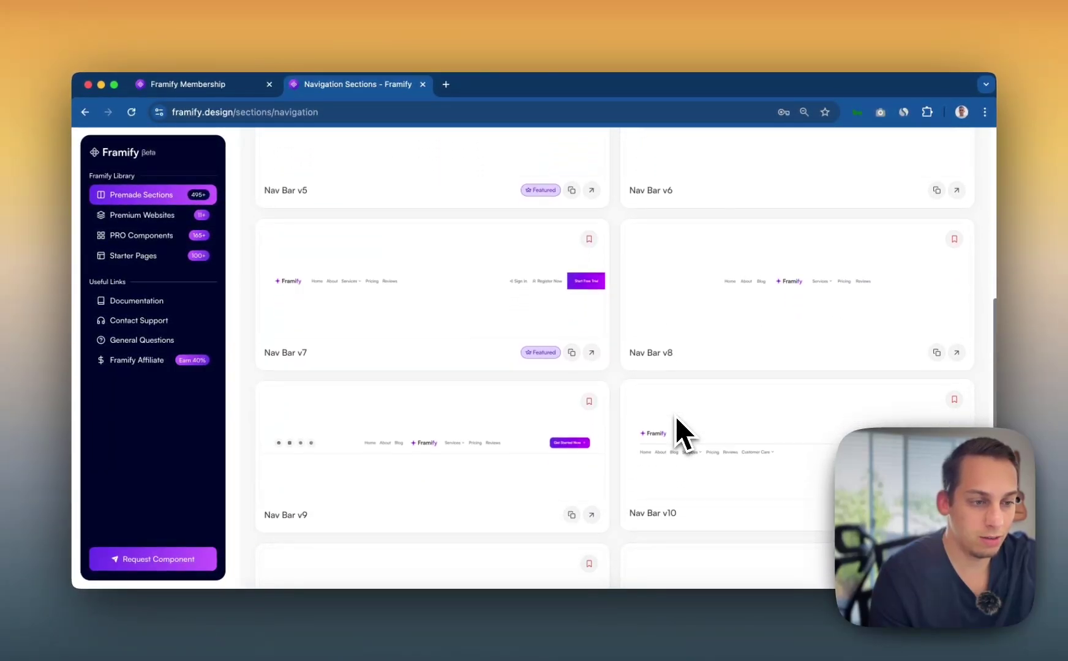
pyautogui.scroll(-2, 675, 416)
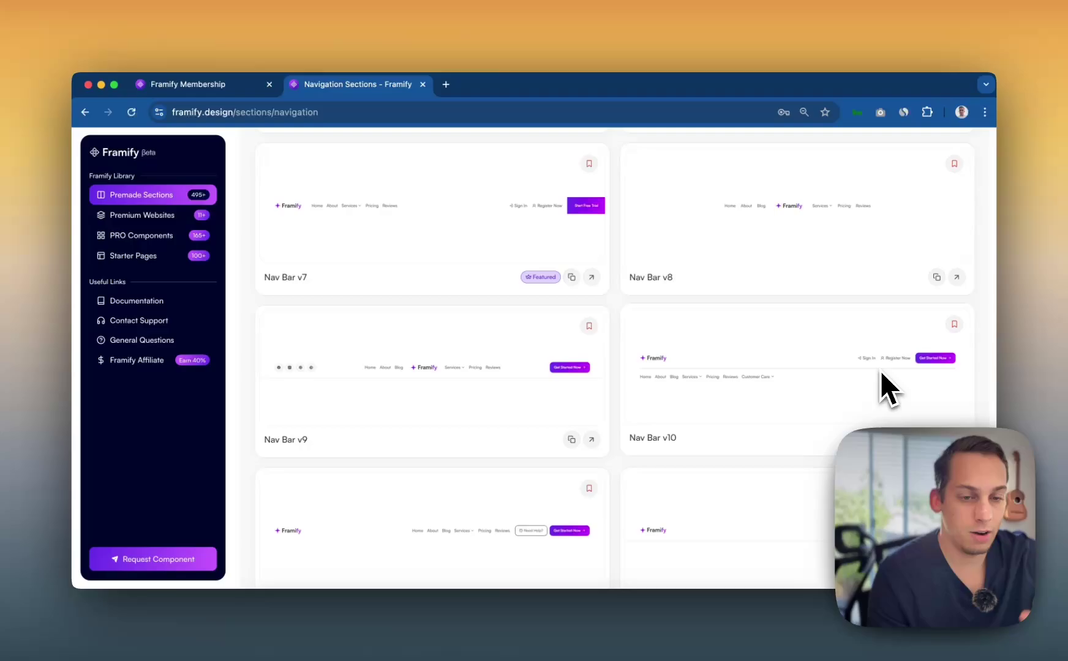
pyautogui.click(954, 324)
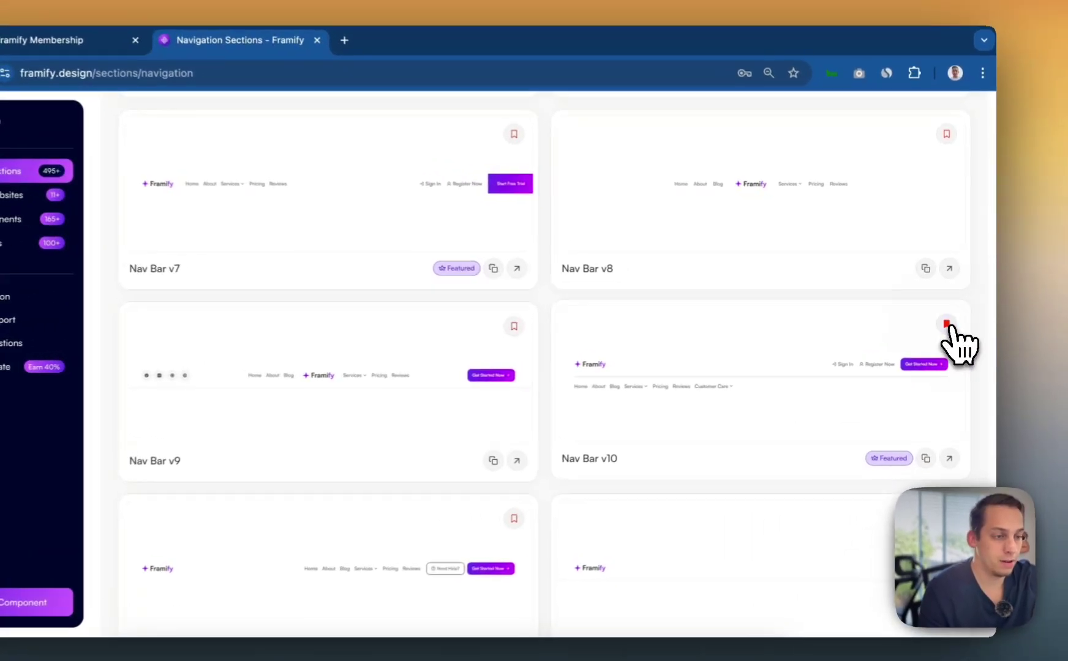
pyautogui.scroll(15, 551, 355)
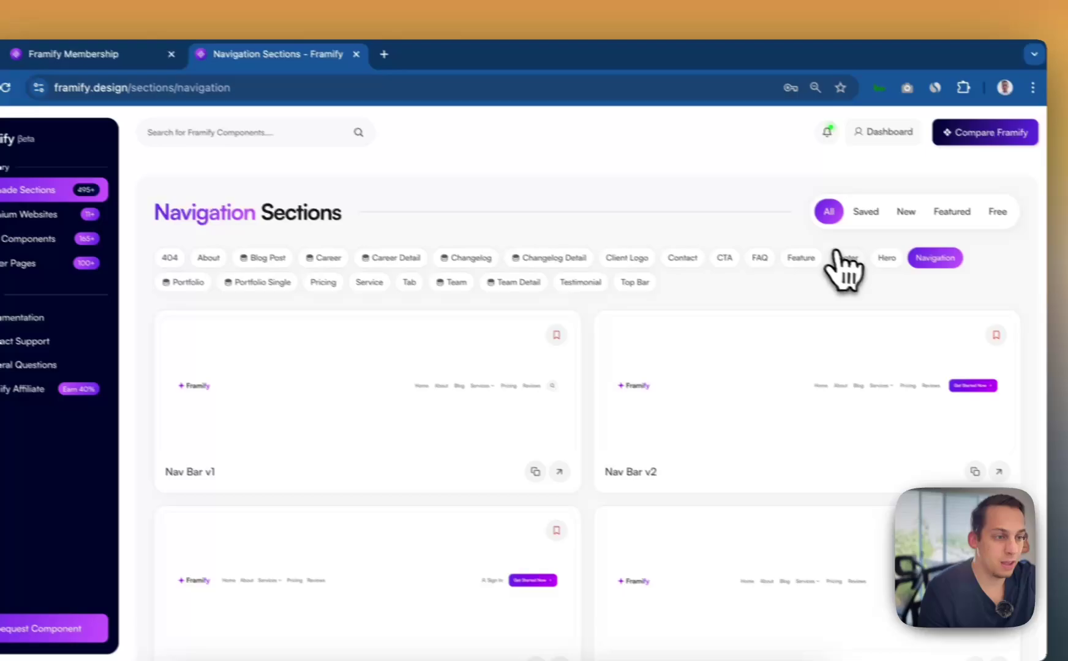
# Filter to Hero sections and load more variants beyond Hero v16, up to v24.
pyautogui.click(894, 259)
pyautogui.scroll(-1, 620, 437)
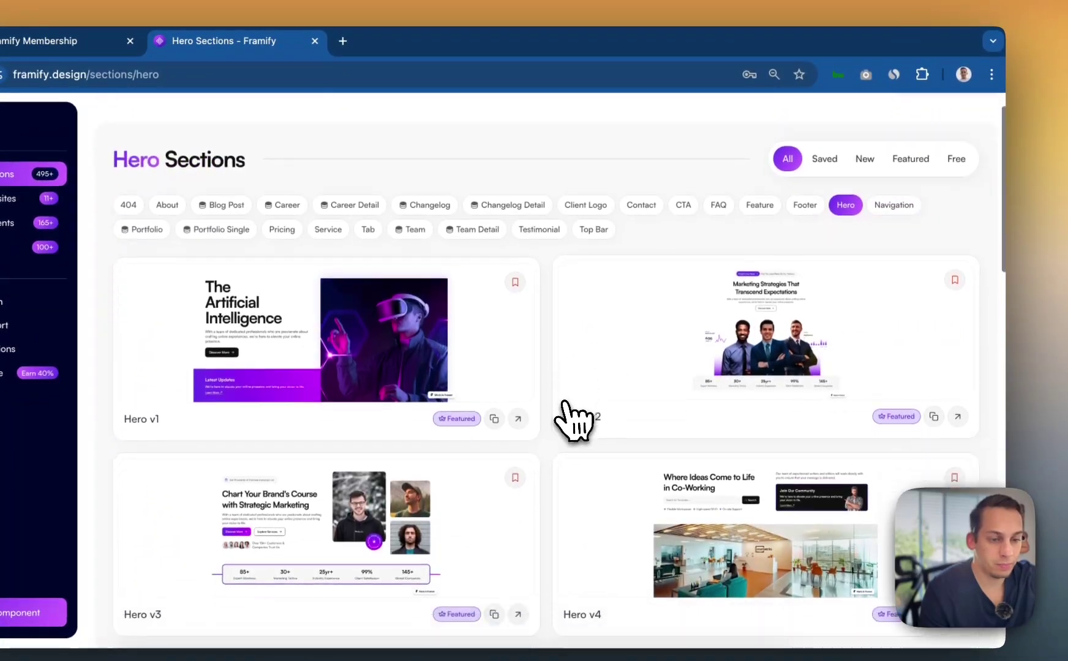
pyautogui.scroll(-5, 565, 403)
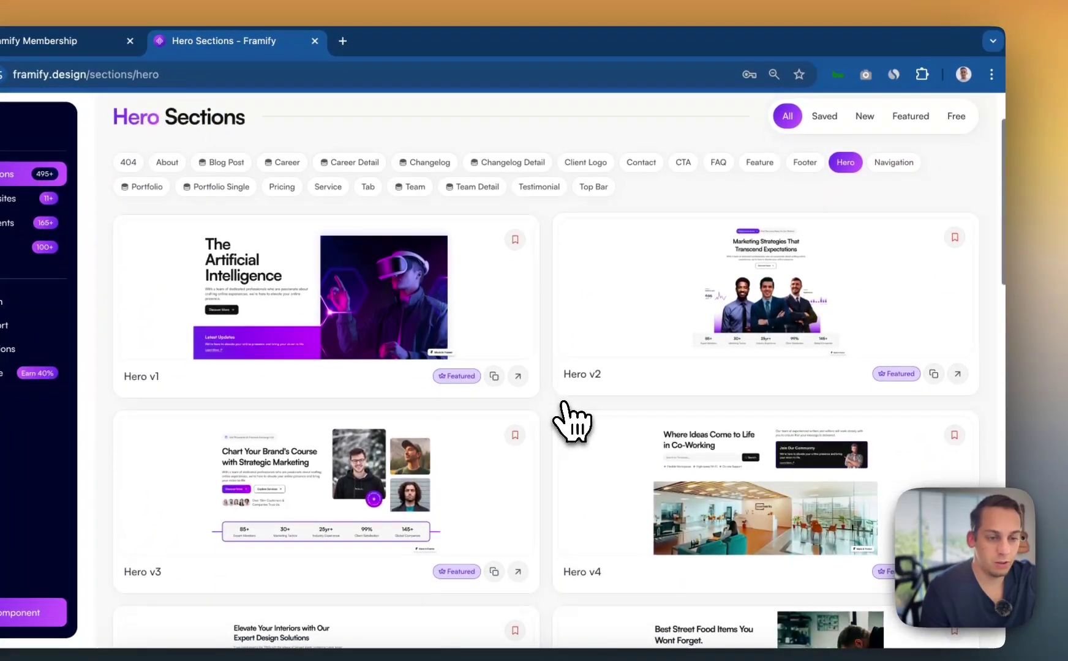
pyautogui.scroll(-5, 631, 401)
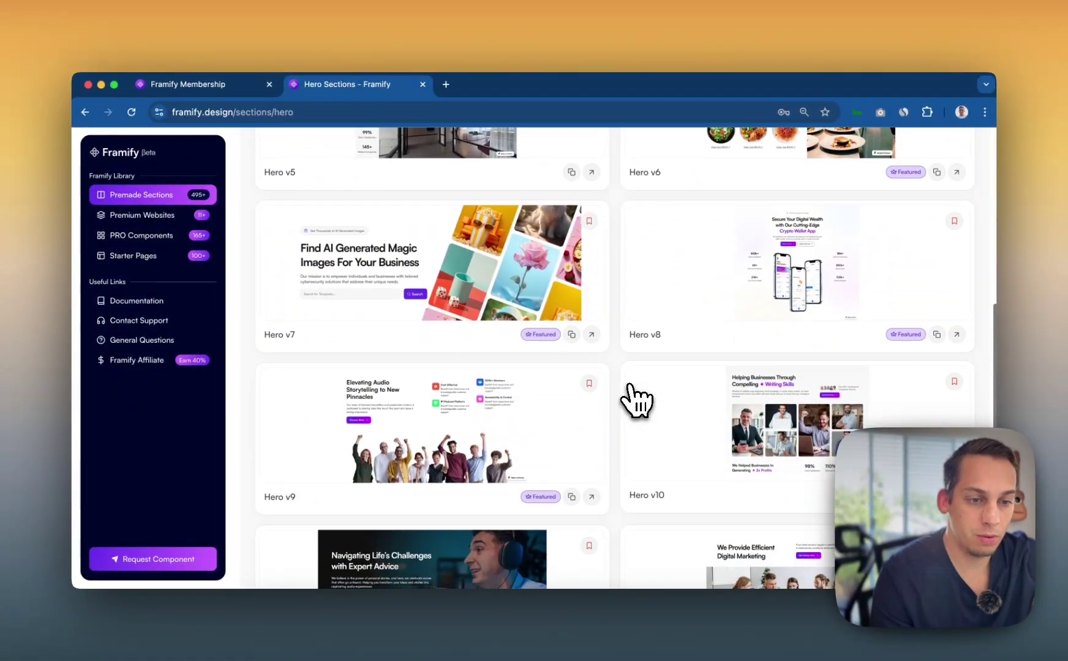
pyautogui.scroll(-4, 637, 401)
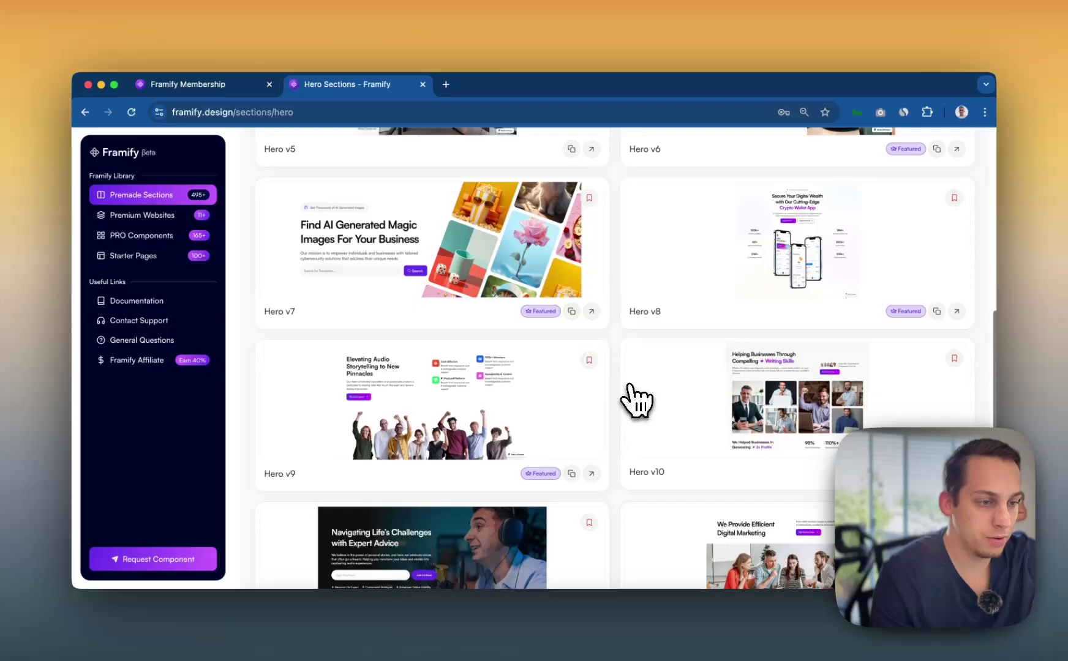
pyautogui.scroll(-3, 637, 401)
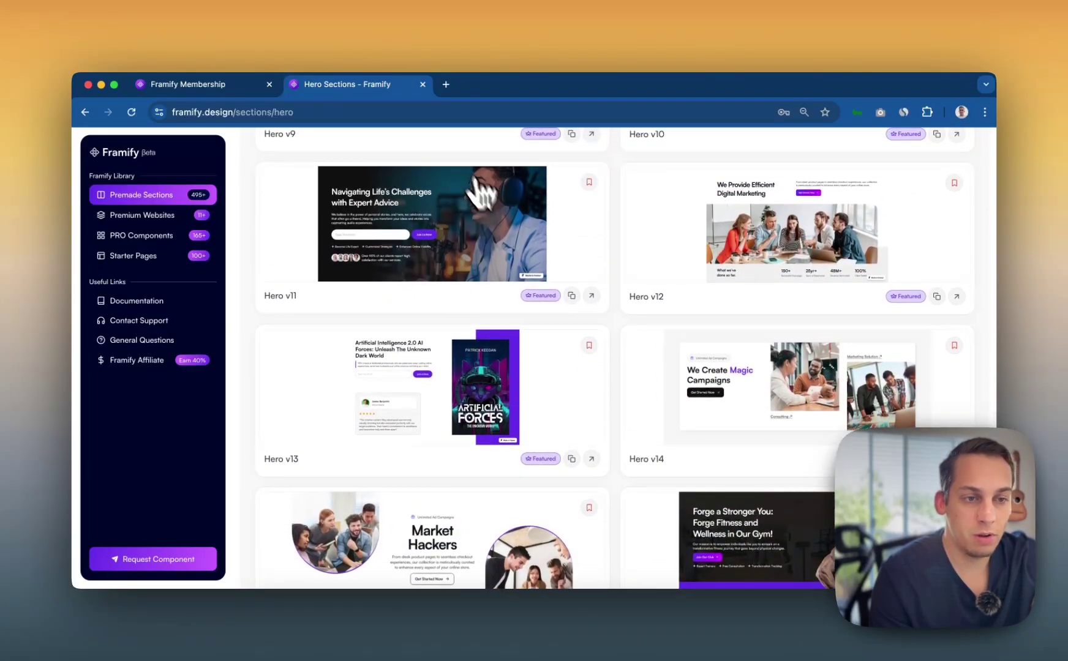
pyautogui.scroll(-3, 539, 398)
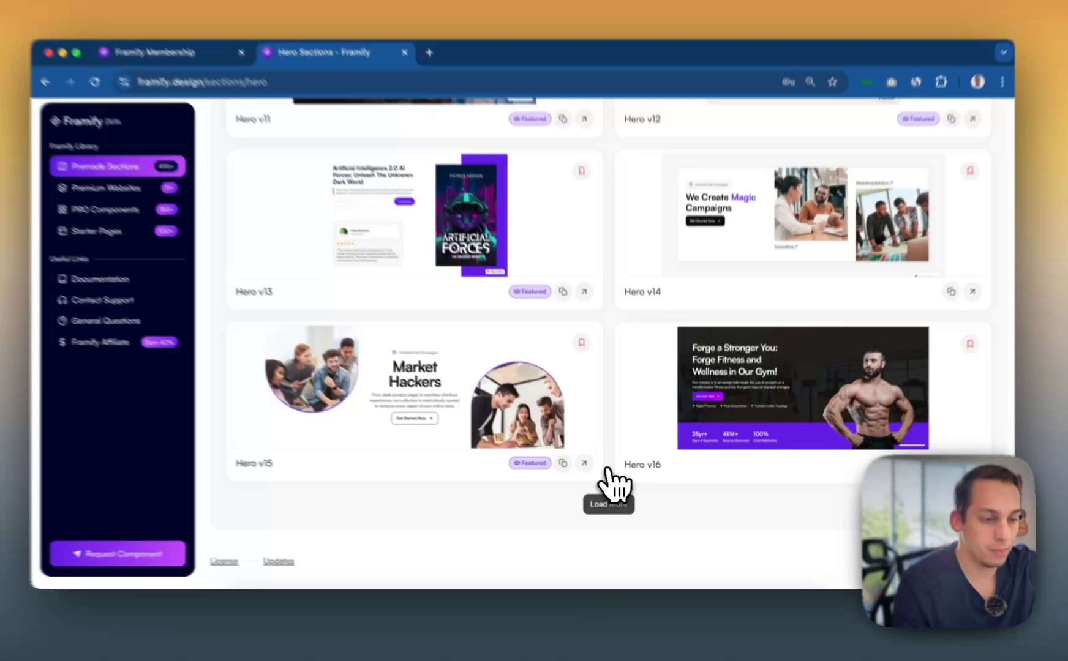
pyautogui.click(614, 507)
pyautogui.scroll(-5, 637, 490)
pyautogui.scroll(-3, 633, 490)
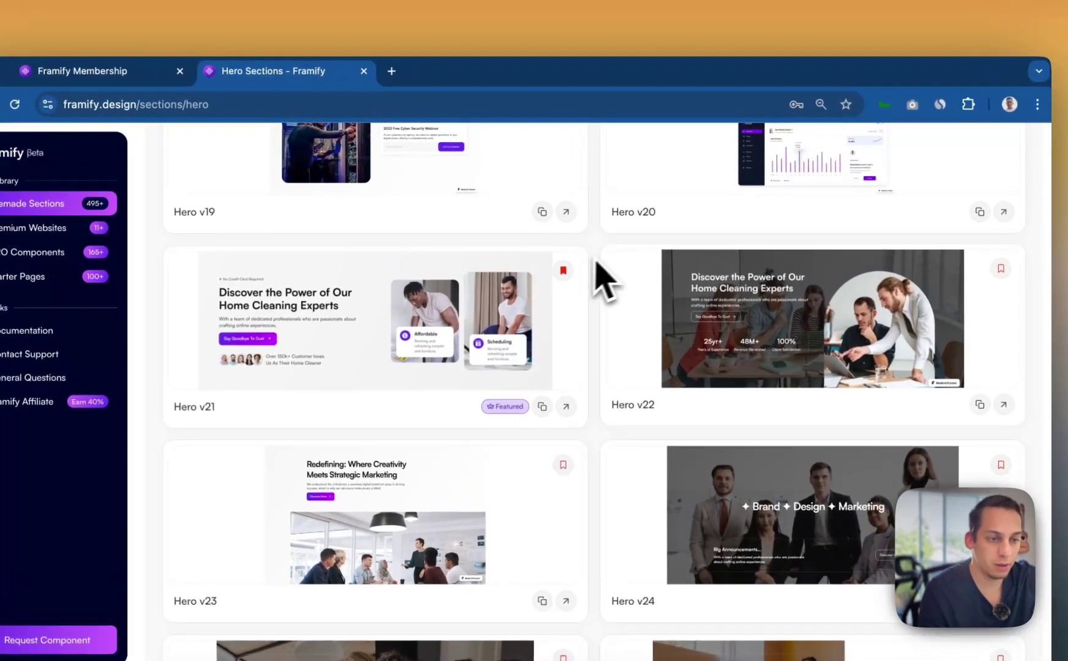
pyautogui.scroll(15, 596, 273)
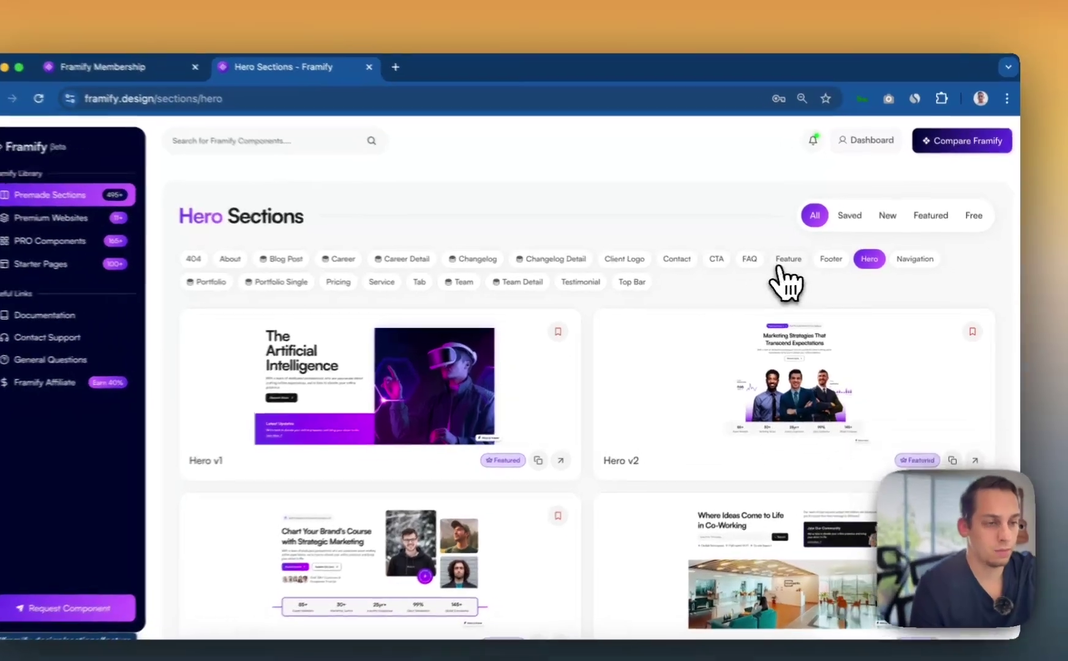
# Show the Feature section designs and bookmark Feature v1 and Feature v6.
pyautogui.click(807, 276)
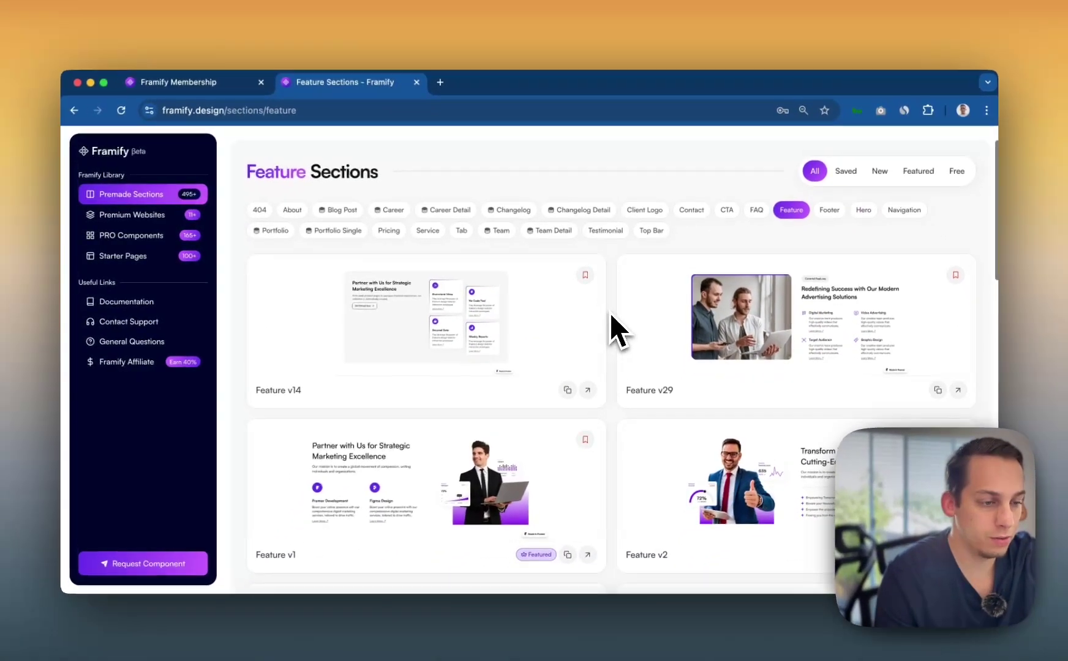
pyautogui.scroll(-3, 564, 327)
pyautogui.scroll(-3, 613, 311)
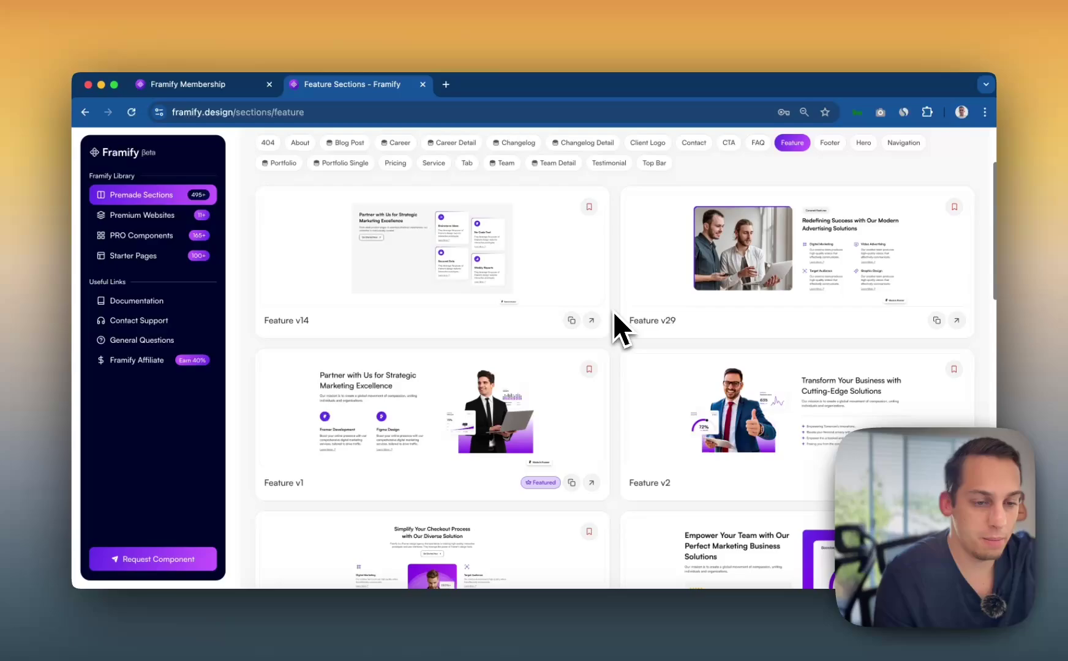
pyautogui.click(588, 253)
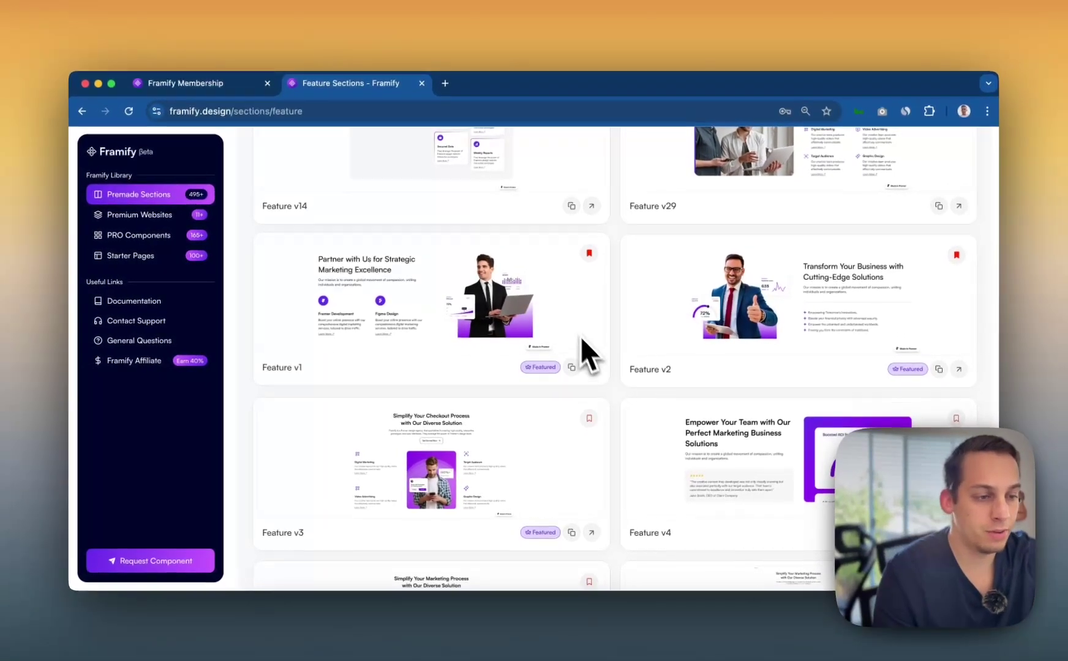
pyautogui.scroll(-5, 582, 361)
pyautogui.scroll(-1, 591, 354)
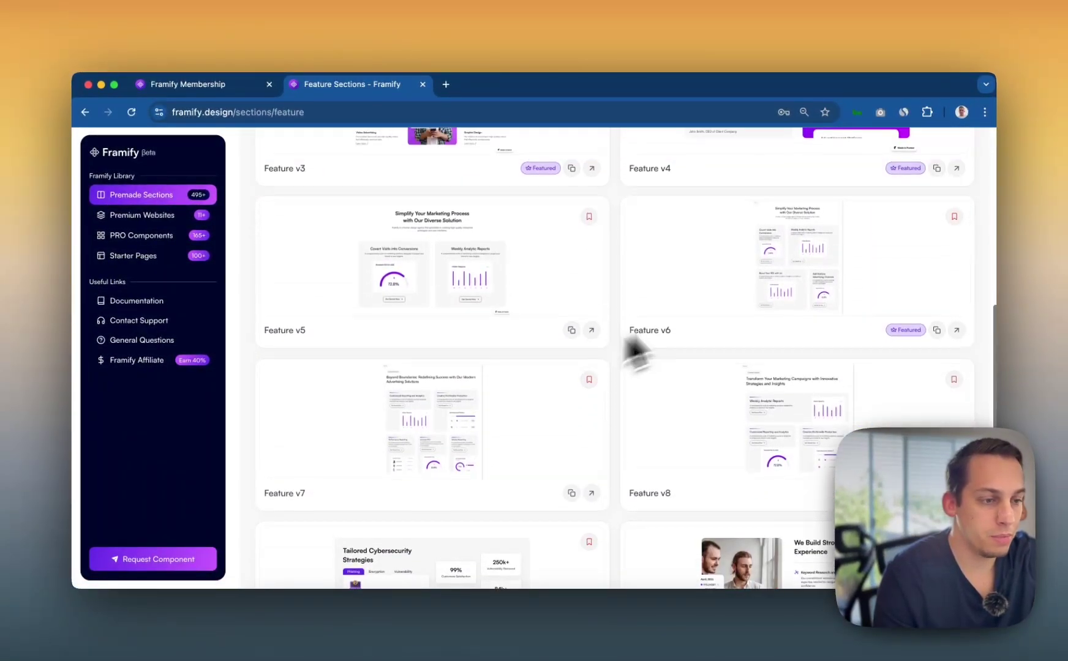
pyautogui.click(953, 212)
pyautogui.scroll(-3, 511, 336)
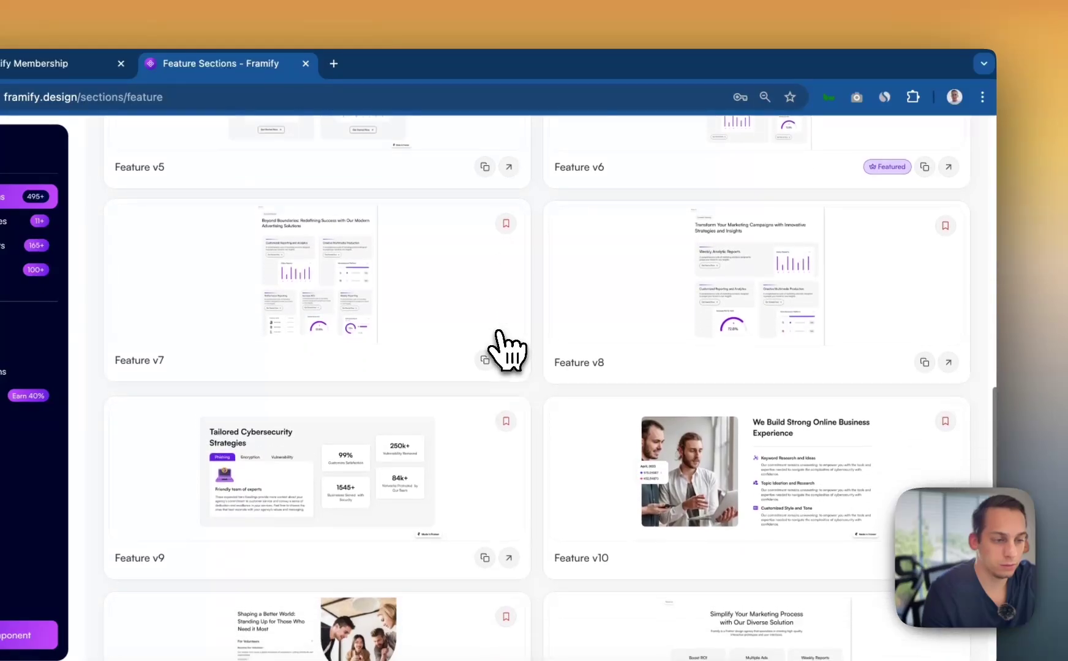
pyautogui.scroll(10, 512, 344)
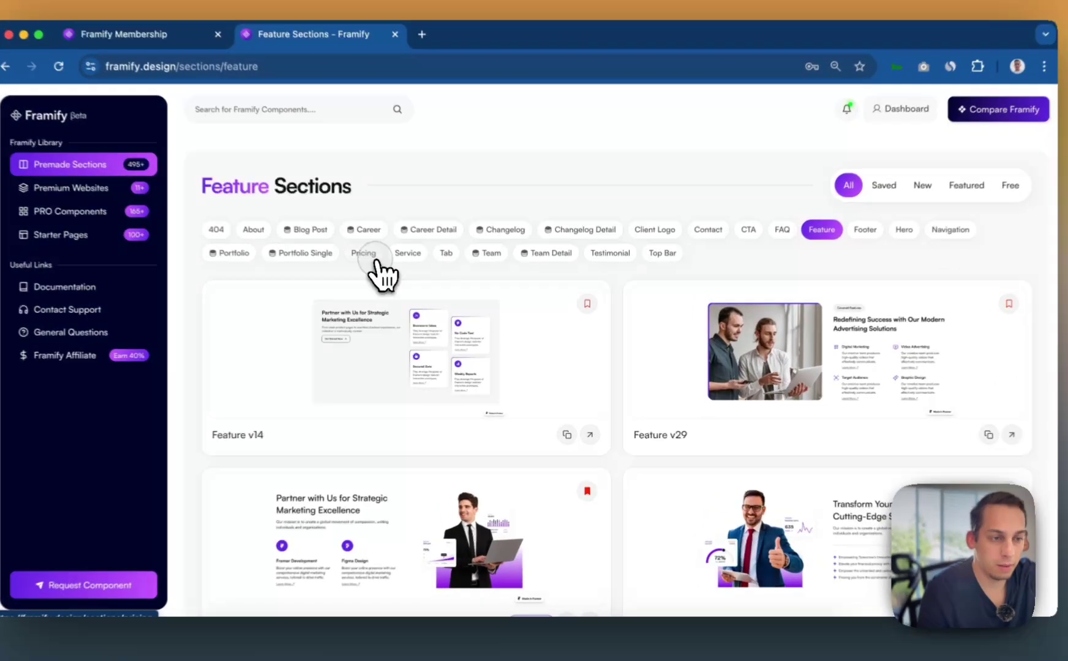
# Browse the Pricing section designs, then filter the library to FAQ sections.
pyautogui.click(395, 274)
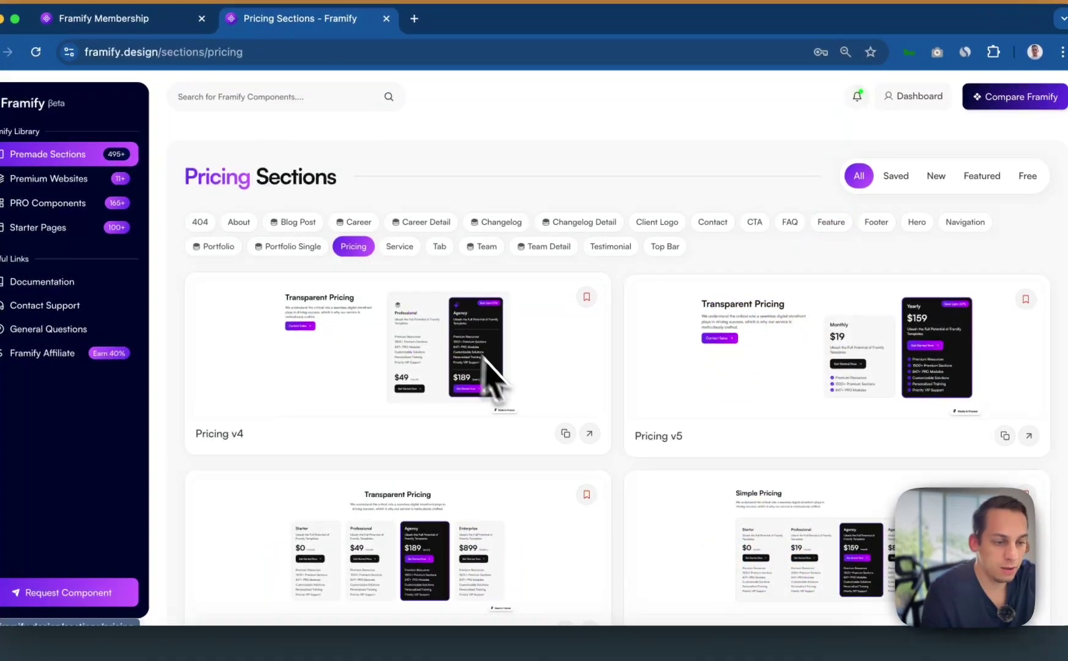
pyautogui.scroll(-2, 521, 392)
pyautogui.scroll(-5, 513, 386)
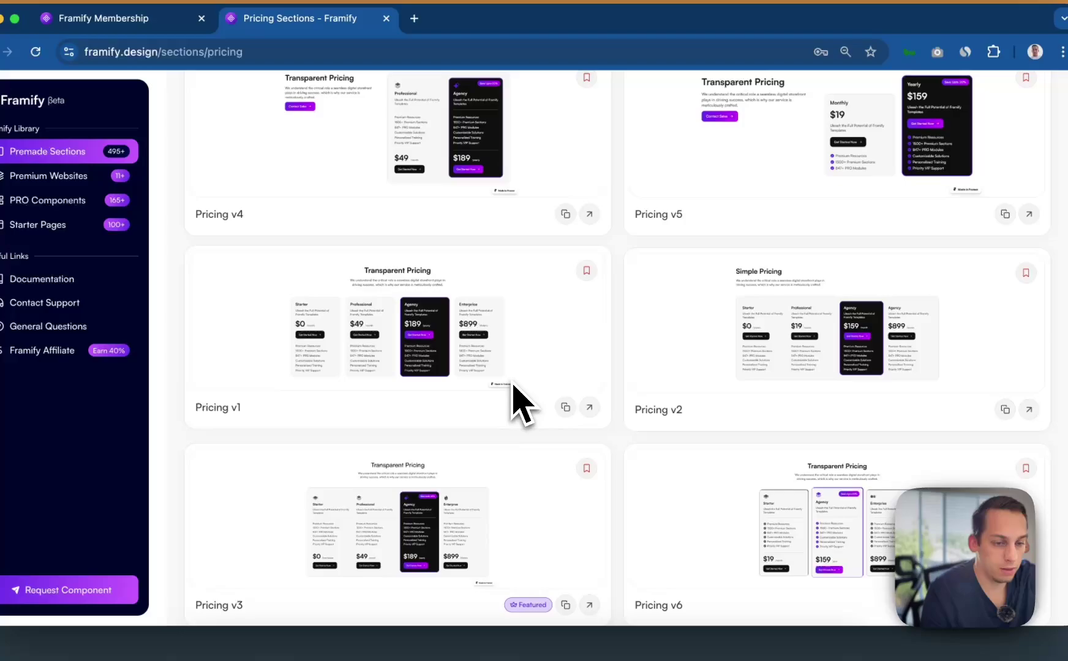
pyautogui.scroll(-1, 517, 410)
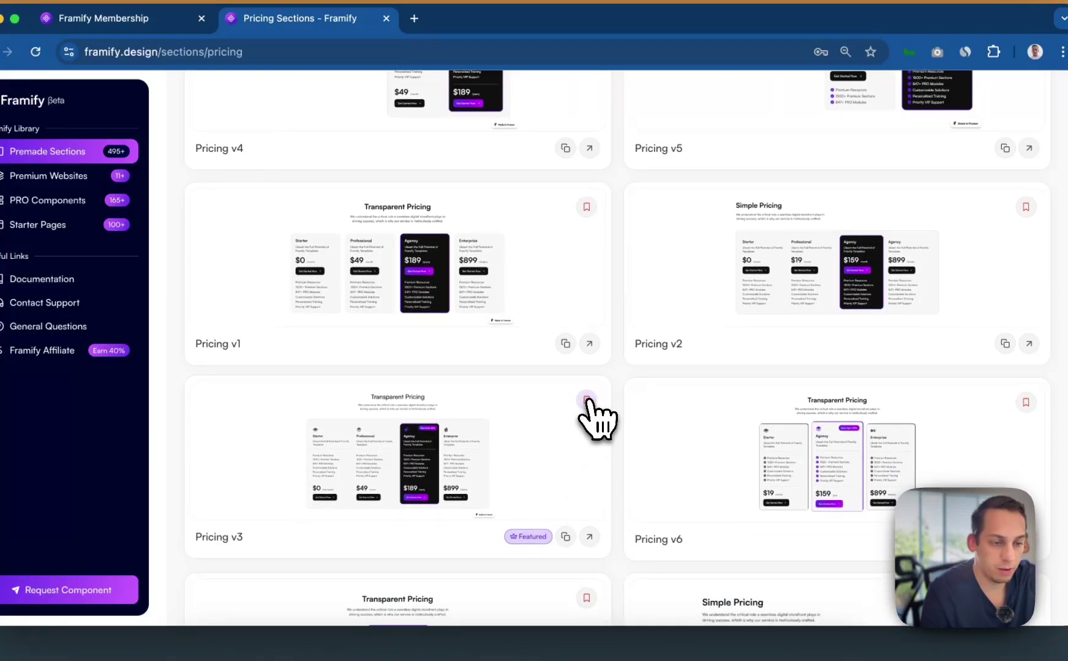
pyautogui.scroll(8, 656, 333)
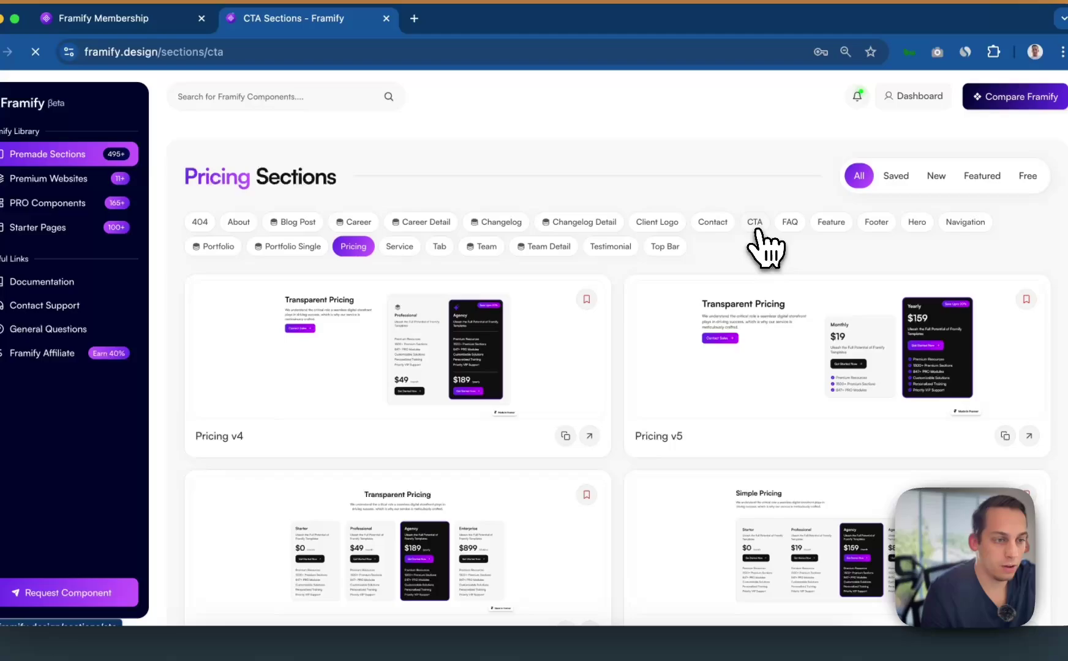
pyautogui.scroll(-6, 734, 401)
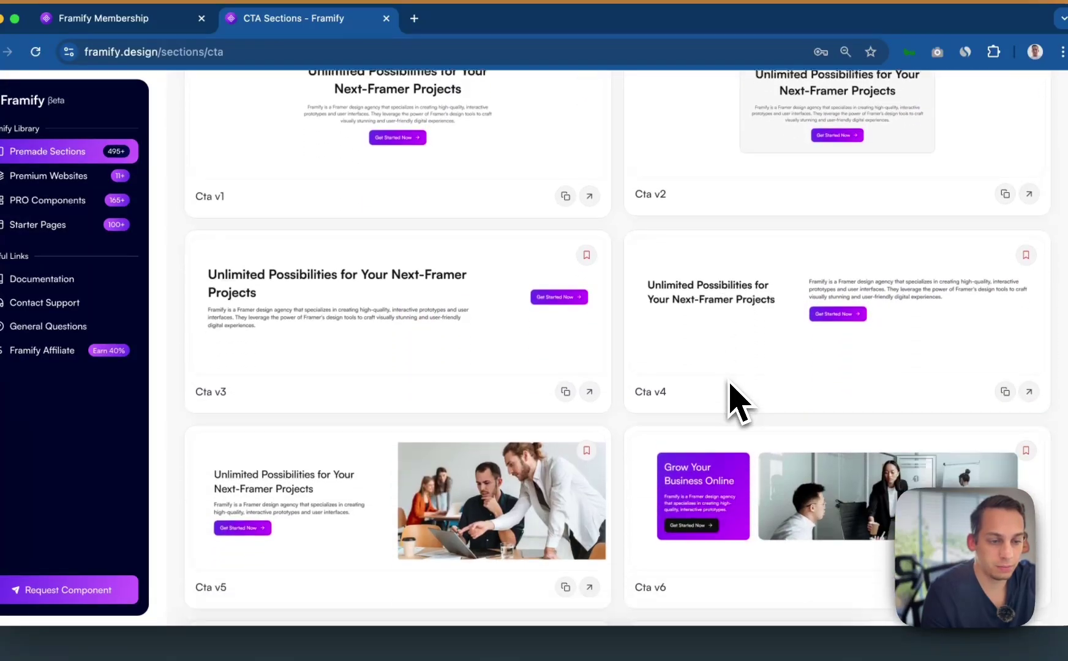
pyautogui.scroll(-3, 730, 386)
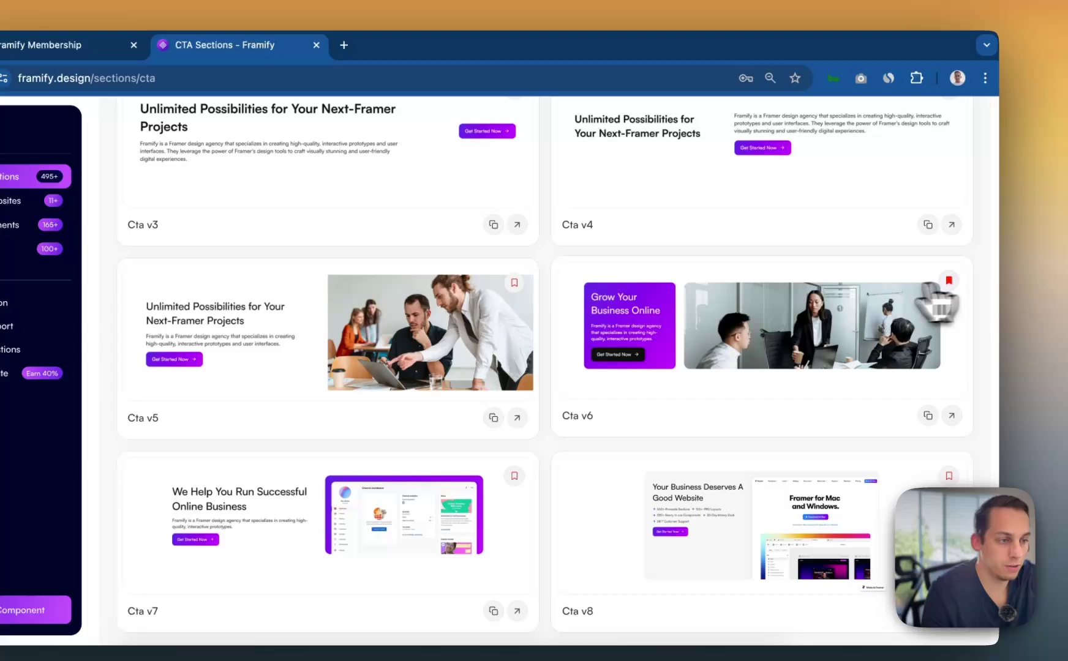
pyautogui.scroll(10, 640, 305)
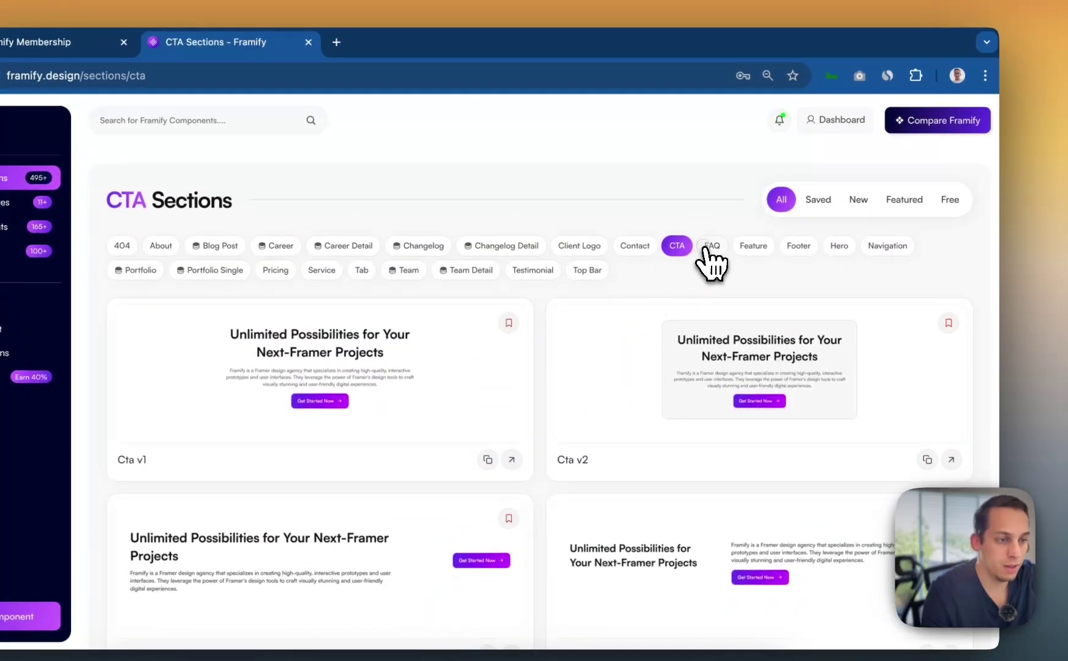
pyautogui.click(710, 248)
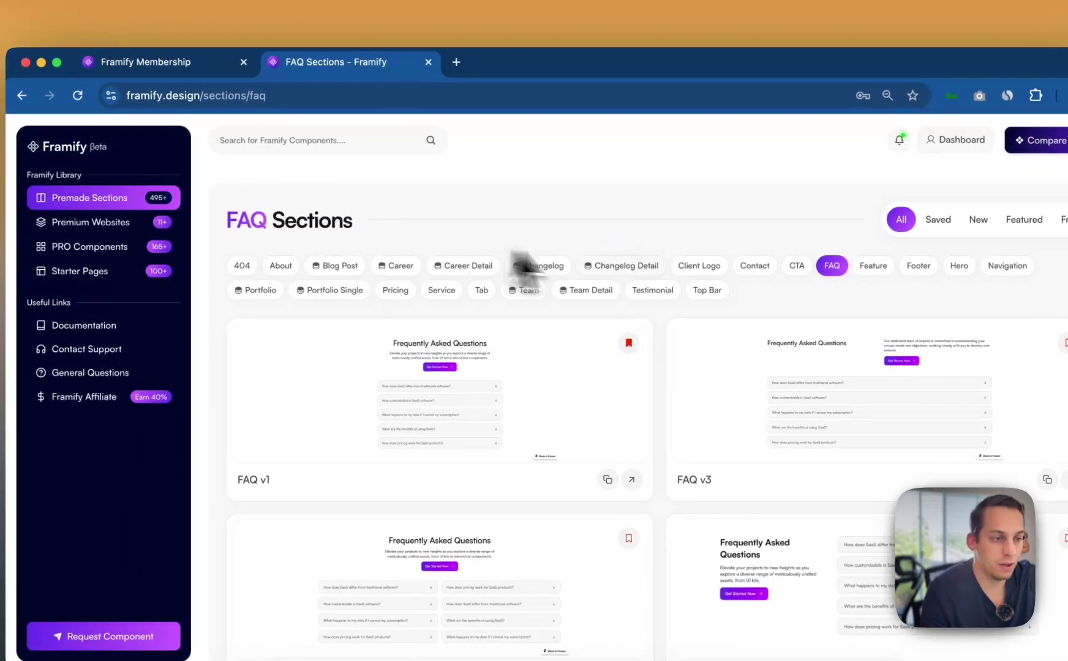
# Show Footer sections and load more designs to reveal variants through Footer v30.
pyautogui.click(881, 260)
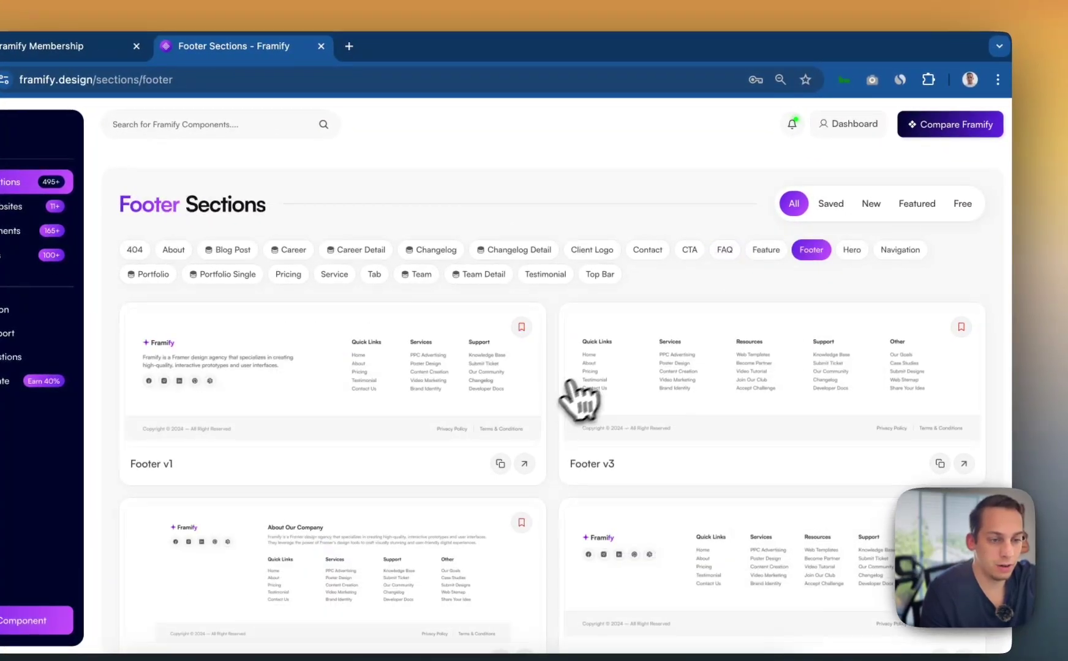
pyautogui.scroll(-2, 548, 392)
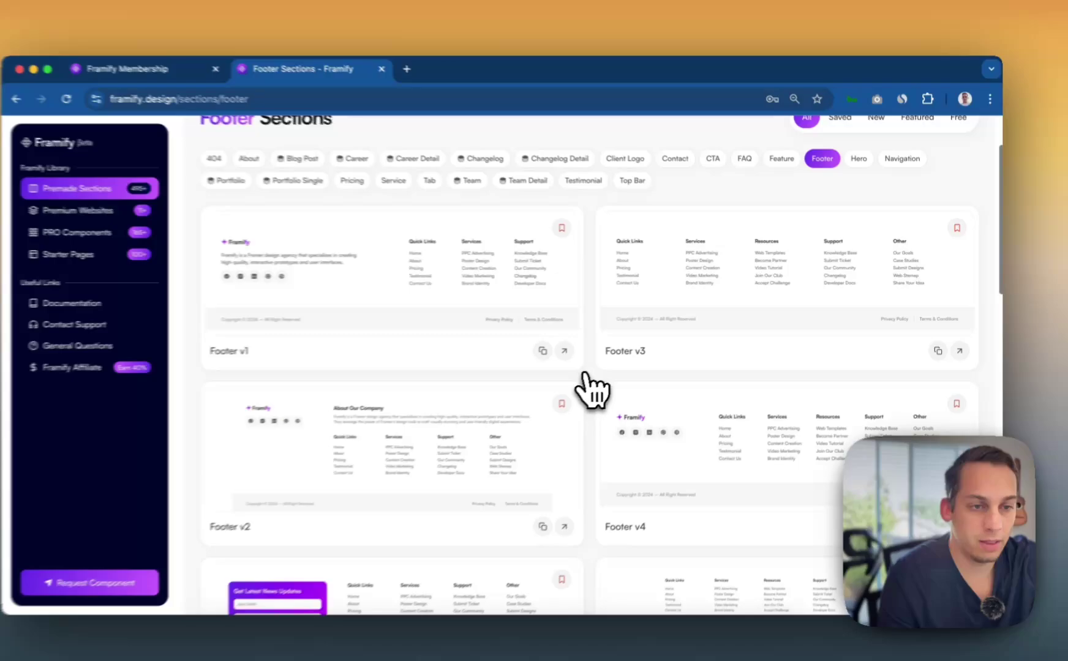
pyautogui.scroll(-9, 585, 288)
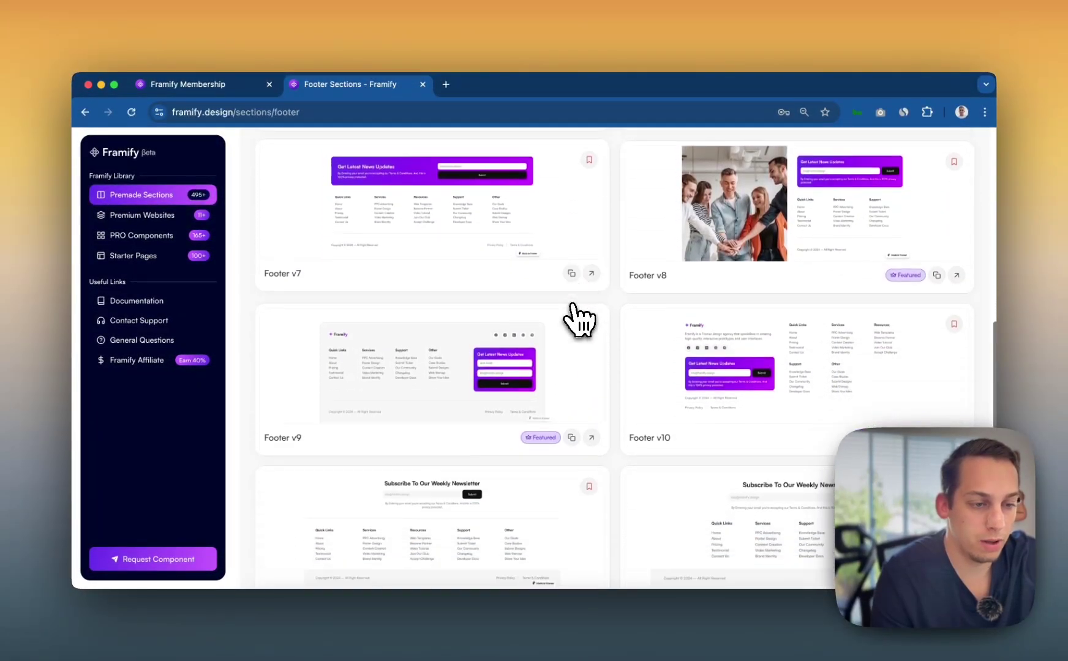
pyautogui.scroll(-5, 579, 318)
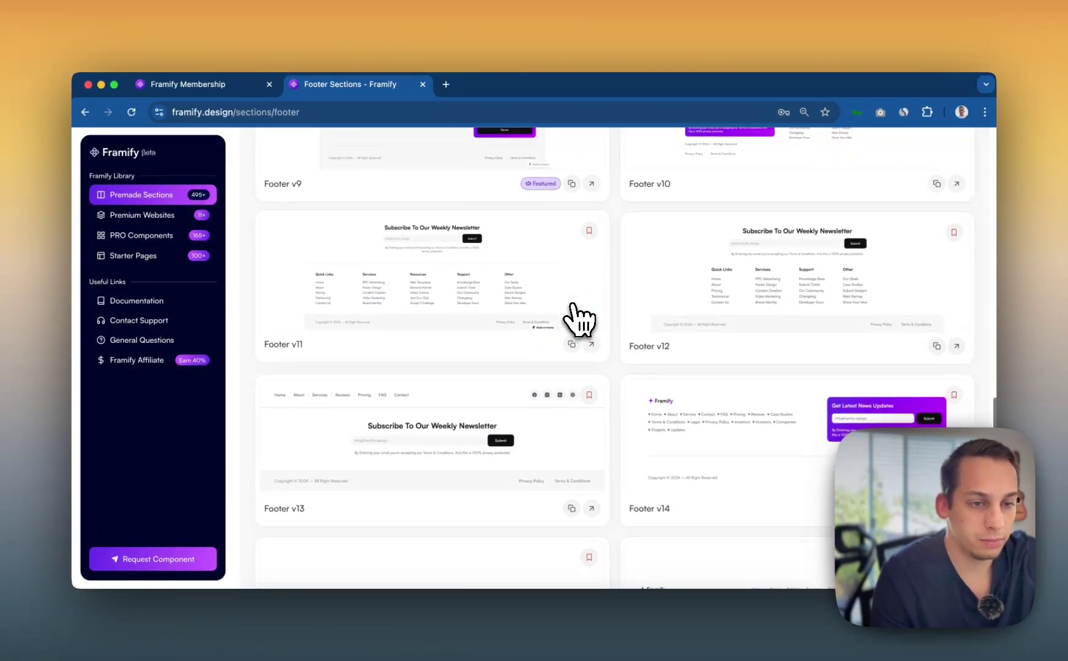
pyautogui.scroll(-5, 579, 318)
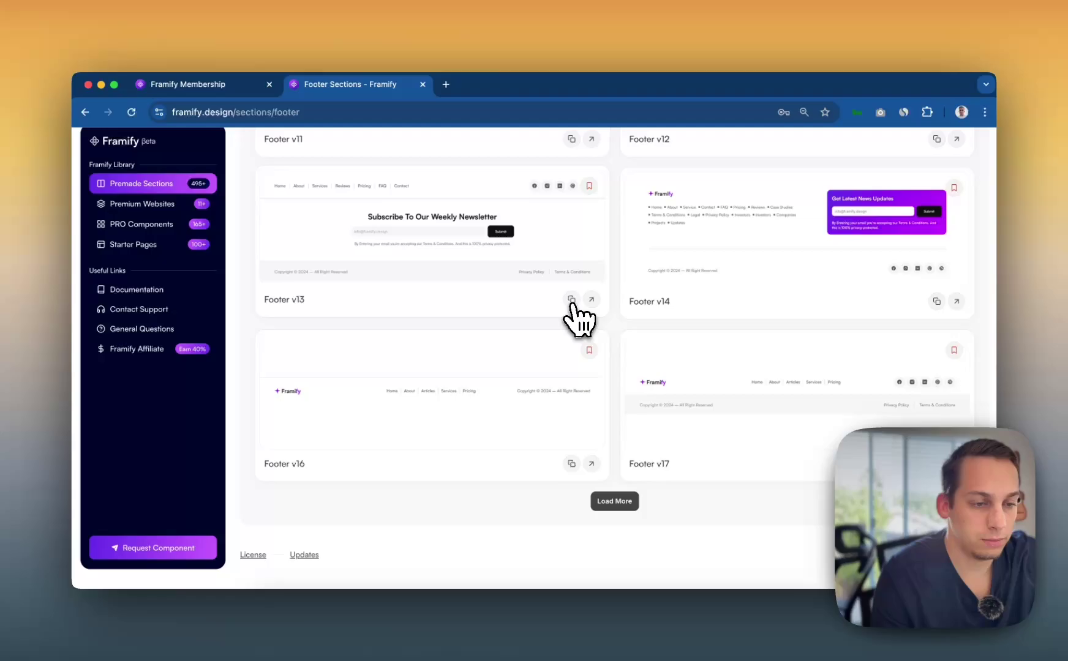
pyautogui.click(614, 569)
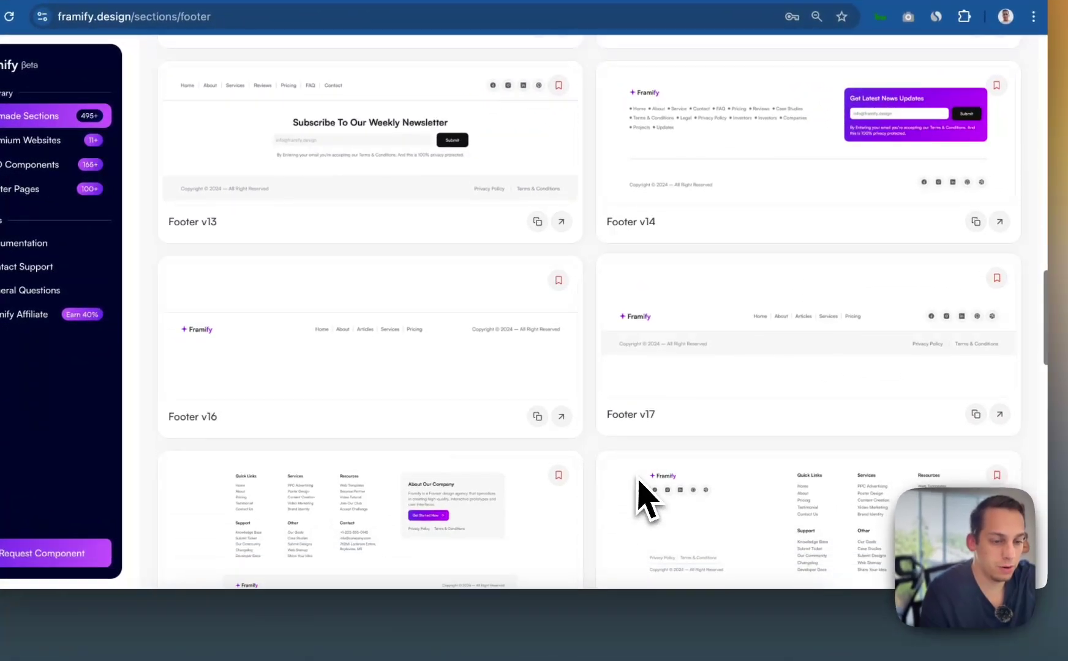
pyautogui.scroll(-4, 639, 484)
pyautogui.scroll(-6, 640, 479)
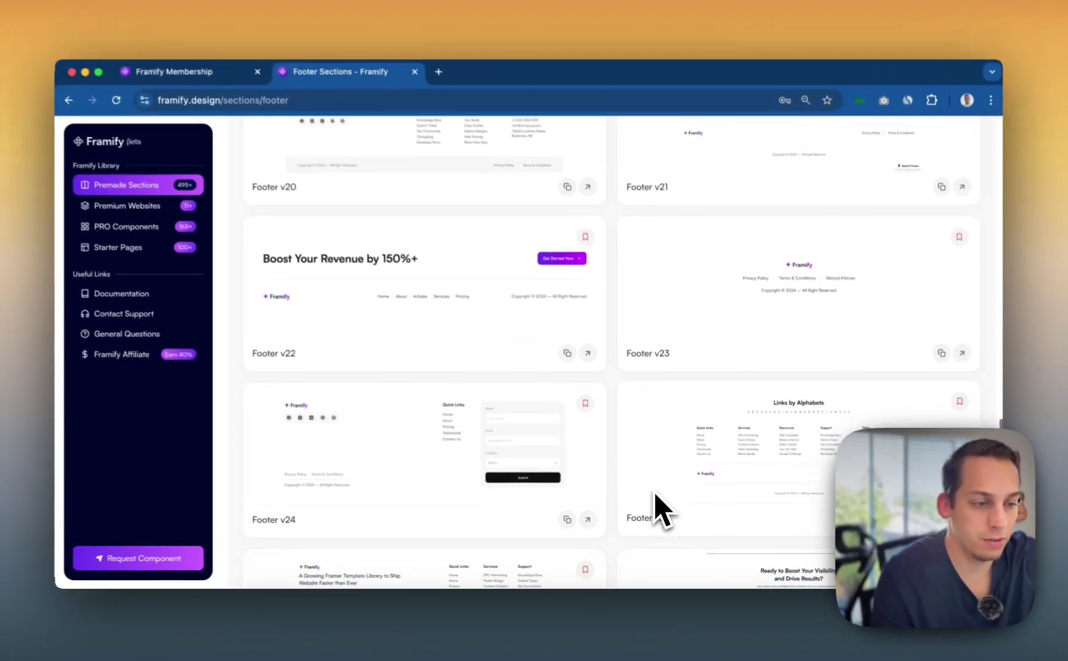
pyautogui.scroll(-5, 655, 494)
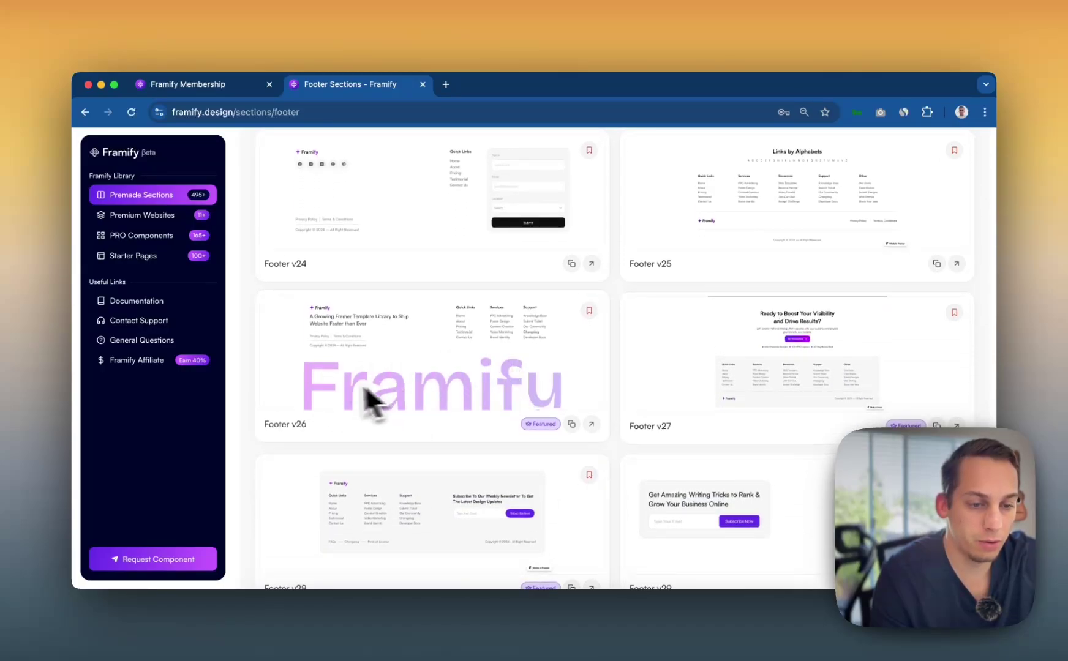
pyautogui.scroll(-4, 365, 384)
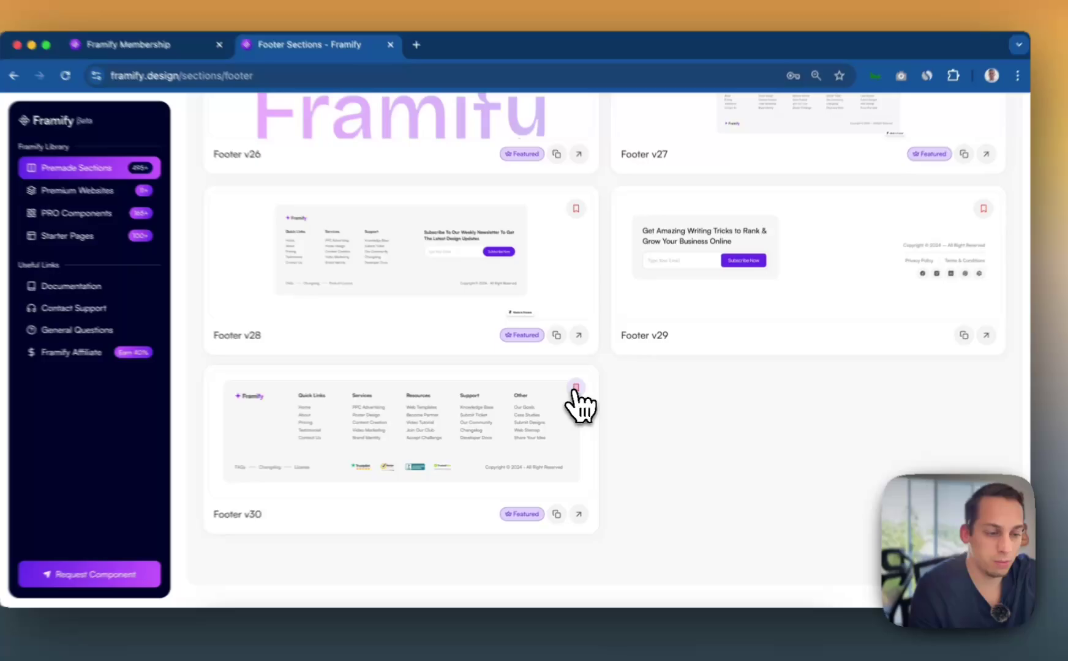
pyautogui.scroll(15, 591, 407)
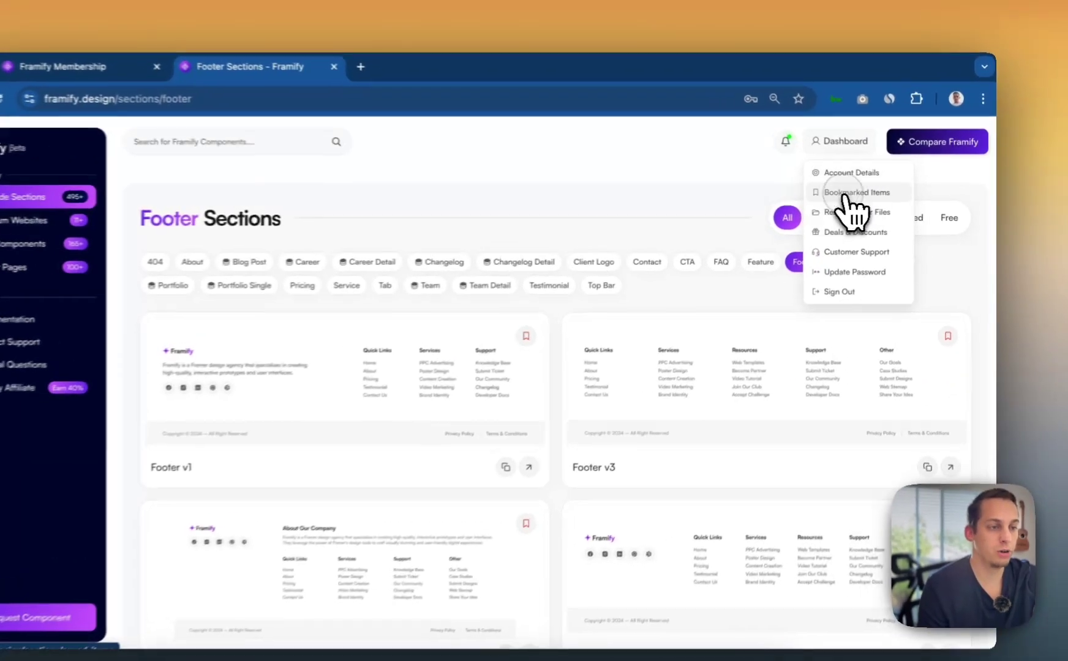
# Open the bookmarked sections list and copy Footer v30 to the clipboard.
pyautogui.click(870, 193)
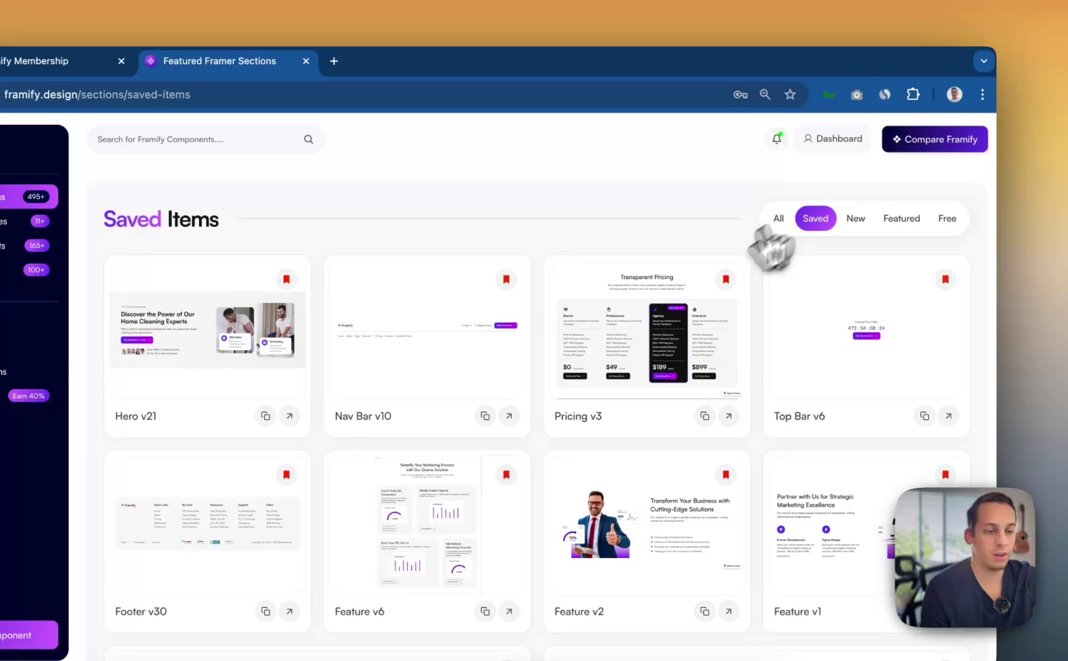
pyautogui.scroll(-2, 612, 395)
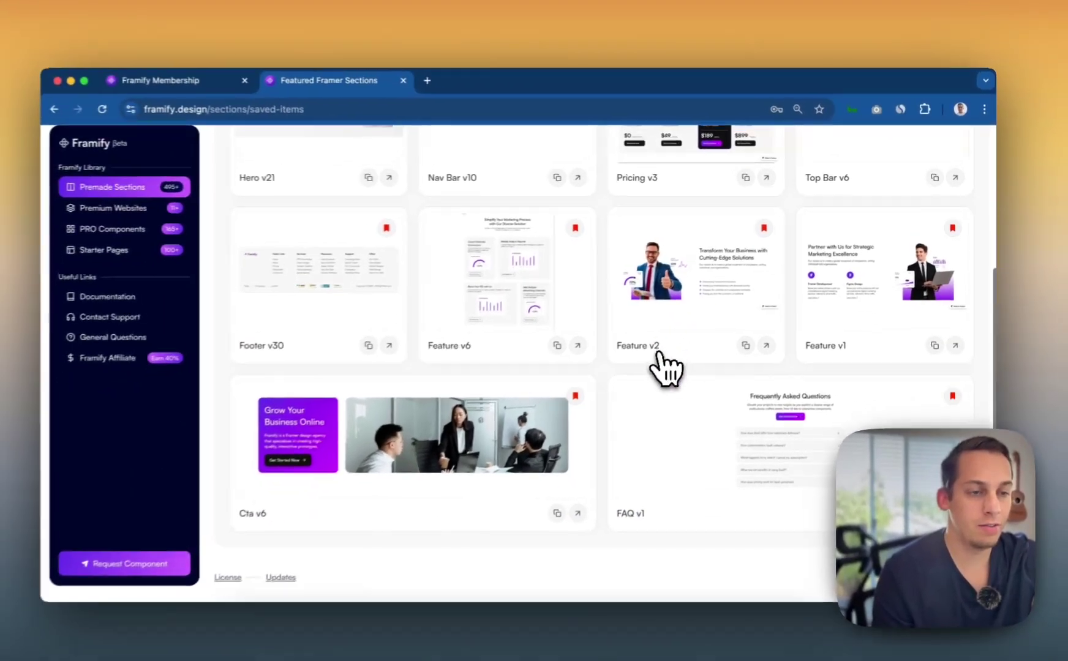
pyautogui.scroll(5, 666, 367)
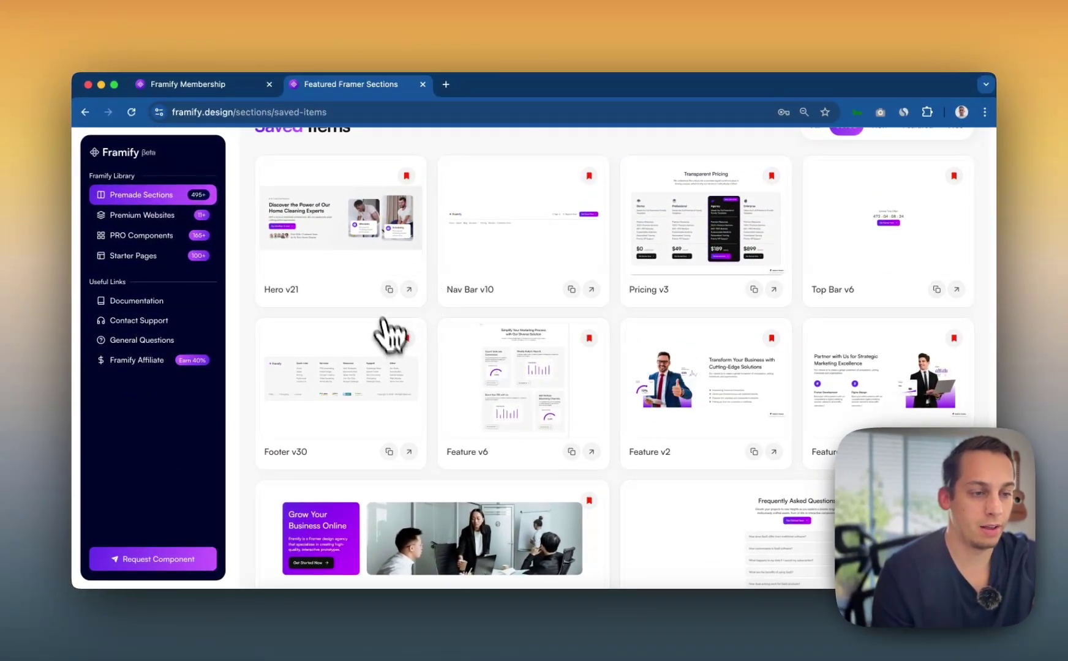
pyautogui.scroll(-3, 703, 412)
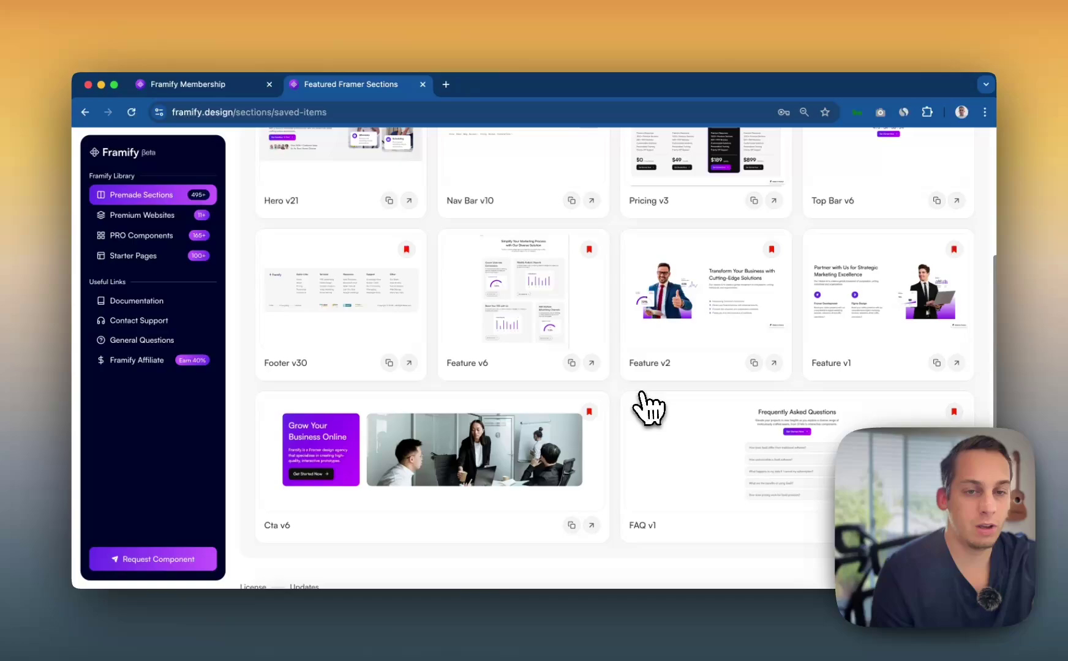
pyautogui.scroll(4, 649, 407)
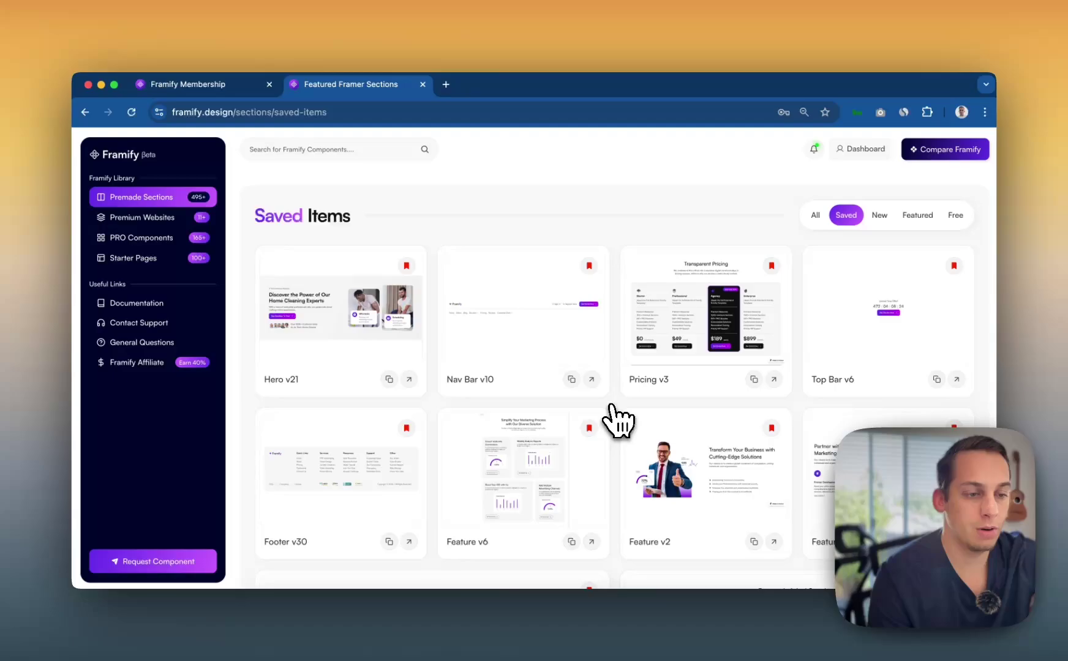
pyautogui.scroll(-3, 619, 421)
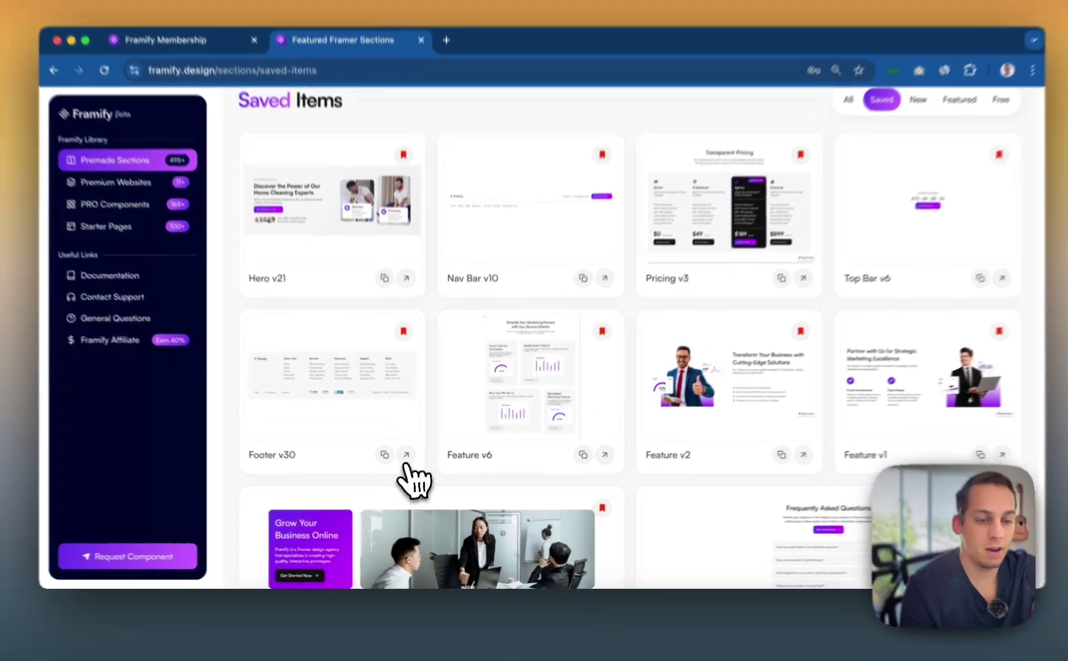
pyautogui.click(388, 465)
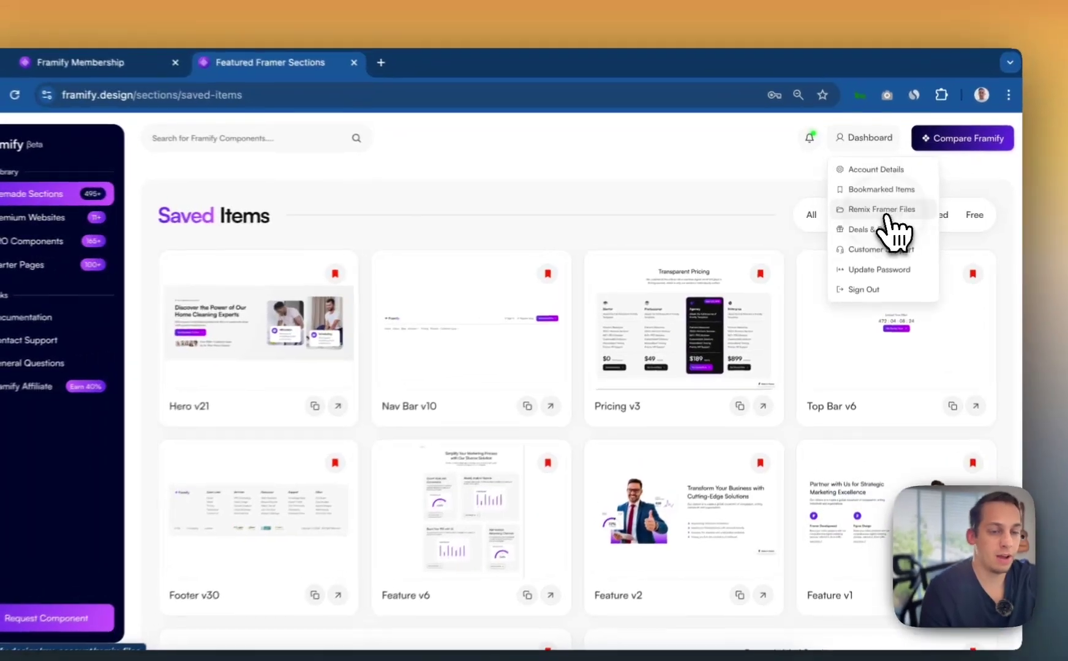
# Go to the Remix Files page and remix the Framer Design File into a new project.
pyautogui.click(886, 212)
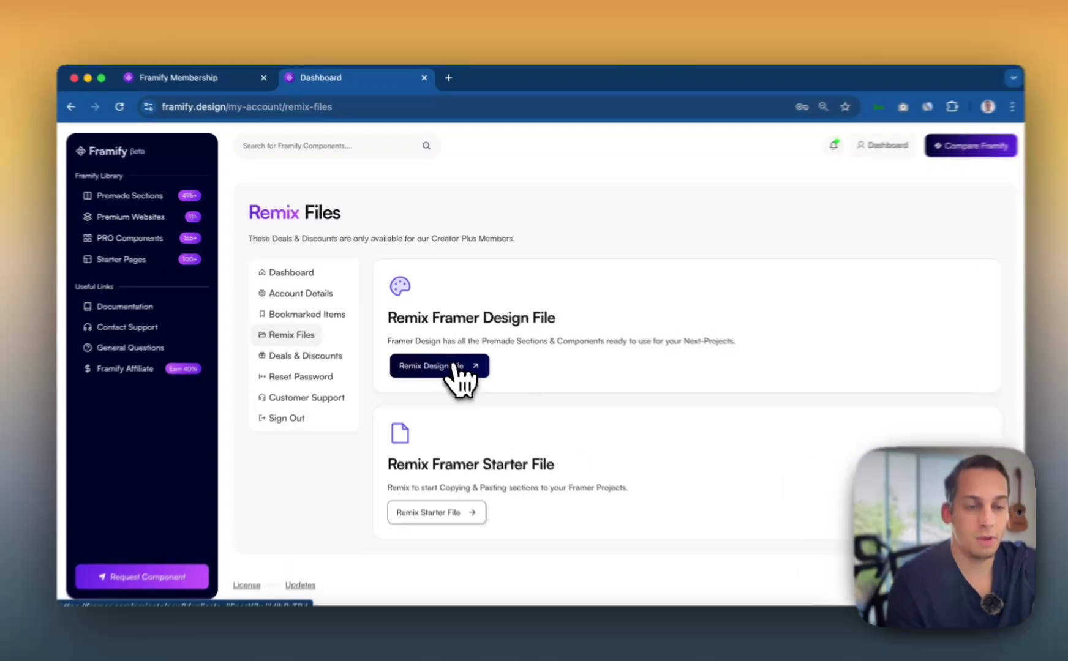
pyautogui.click(453, 360)
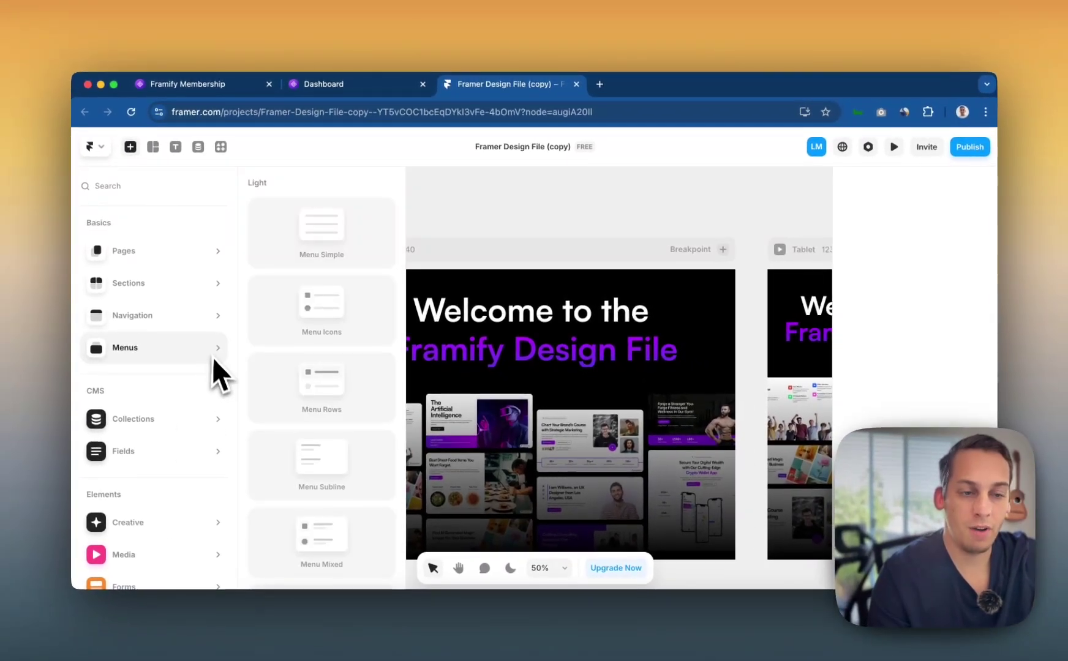
# In the Pages panel, step through the 404, CTA and FAQ section pages.
pyautogui.click(172, 443)
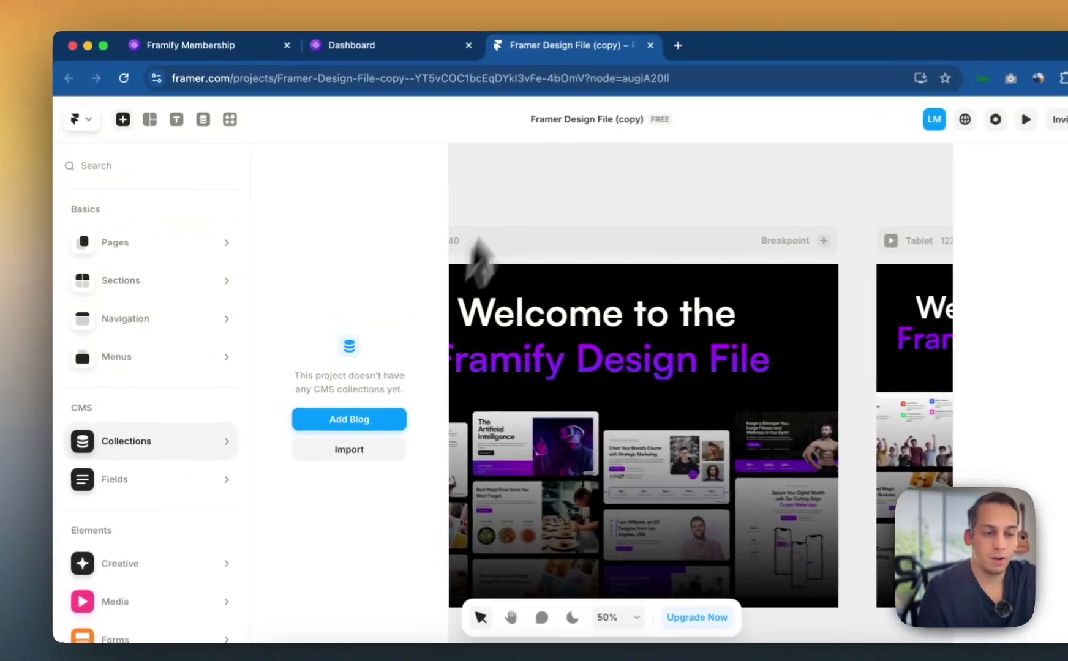
pyautogui.click(501, 236)
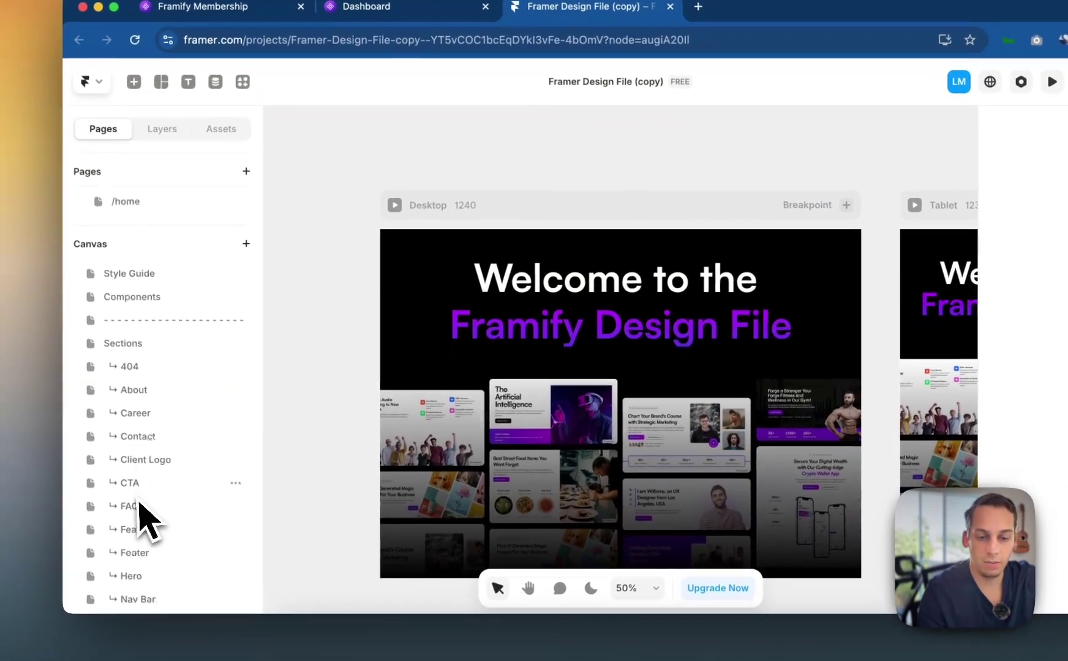
pyautogui.scroll(-7, 143, 511)
pyautogui.scroll(5, 172, 366)
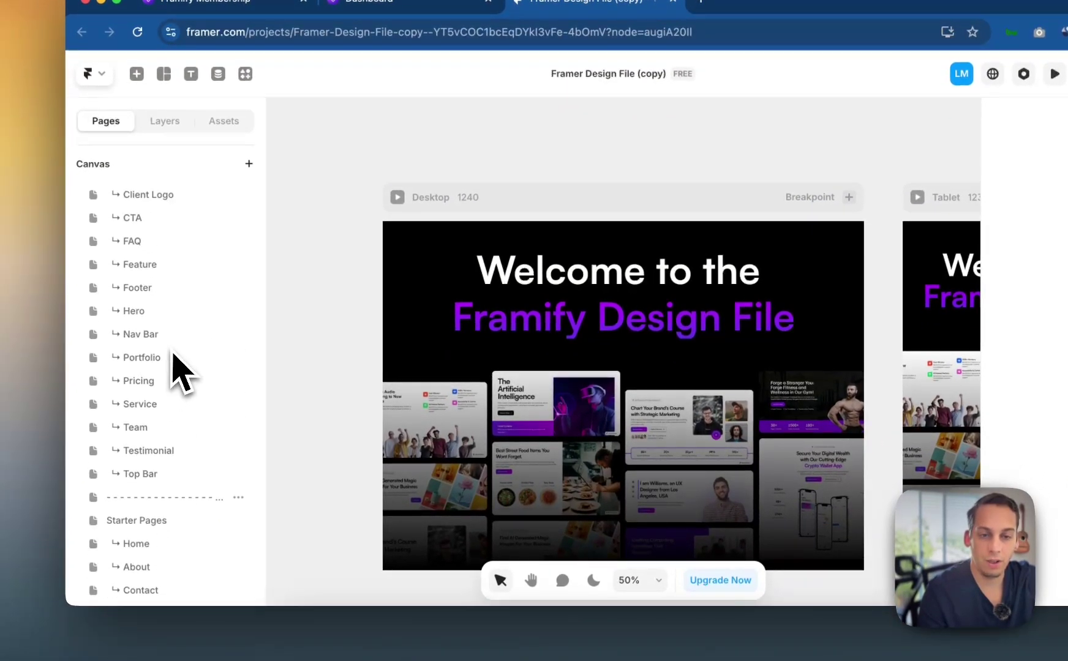
pyautogui.scroll(3, 181, 373)
pyautogui.click(134, 313)
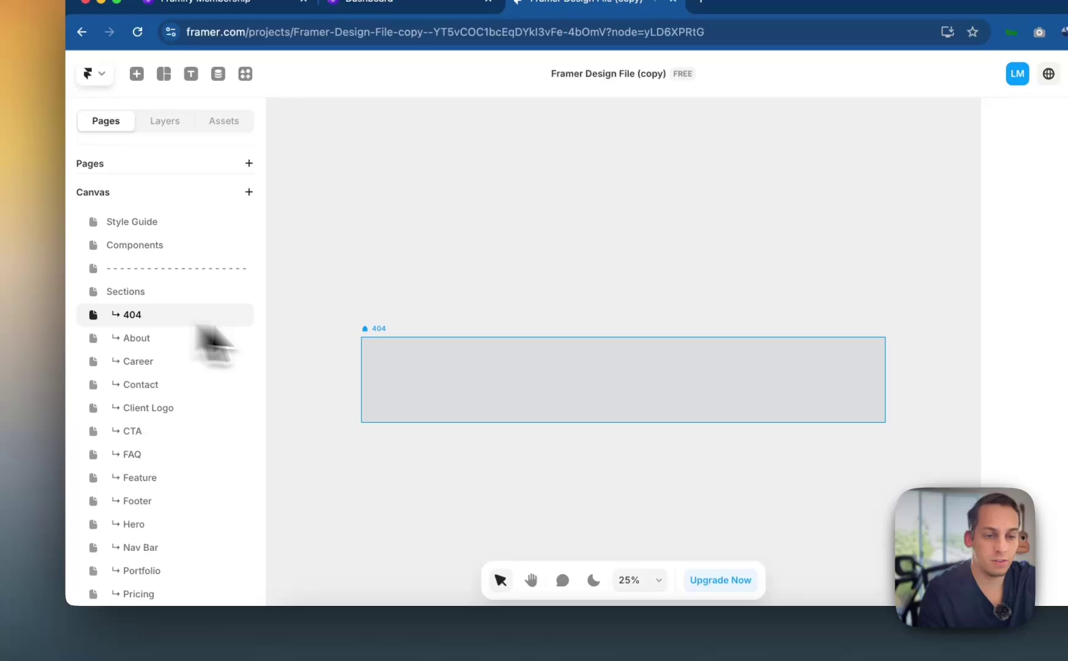
pyautogui.click(158, 432)
pyautogui.scroll(-10, 158, 453)
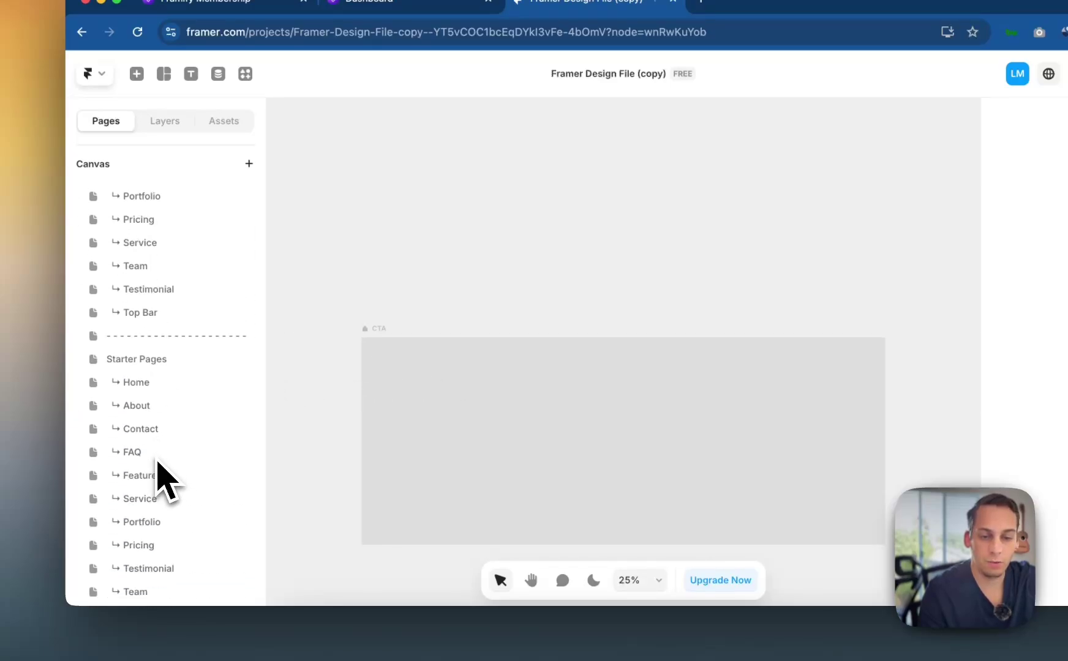
pyautogui.click(157, 456)
pyautogui.scroll(5, 353, 401)
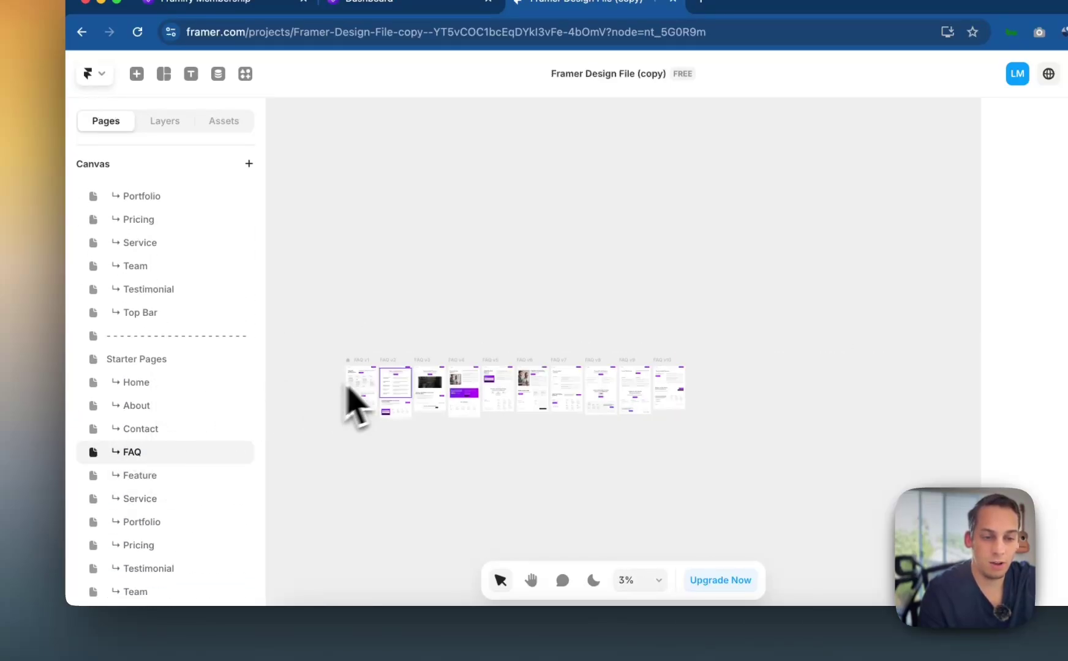
pyautogui.scroll(-2, 342, 392)
pyautogui.scroll(5, 392, 355)
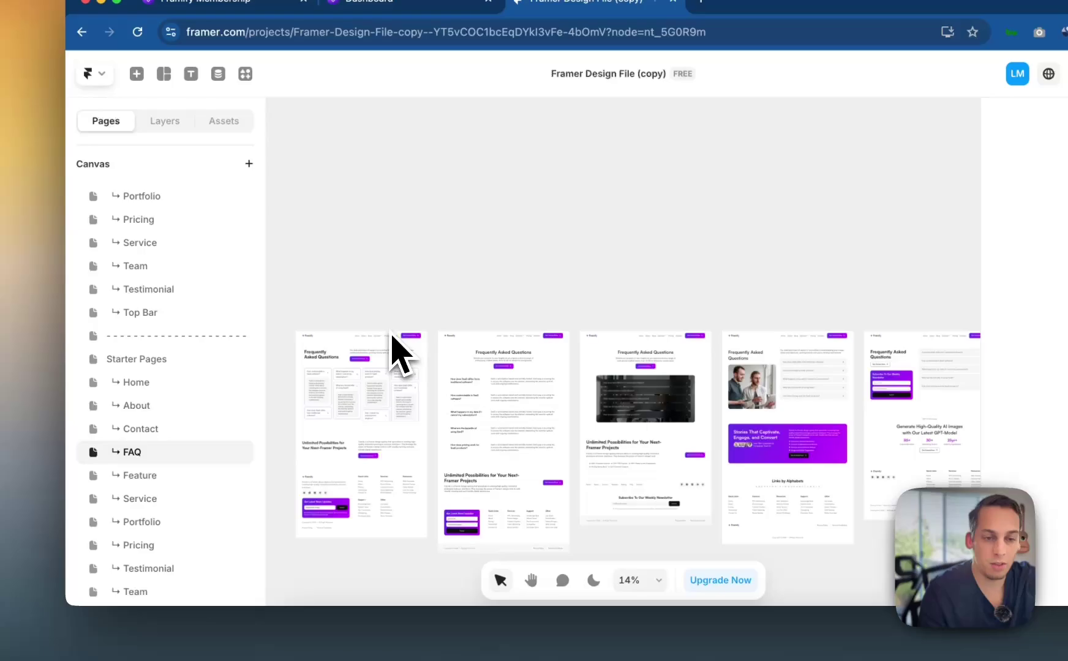
# Inspect the FAQ frames, selecting FAQ v1 and a question list section.
pyautogui.click(333, 328)
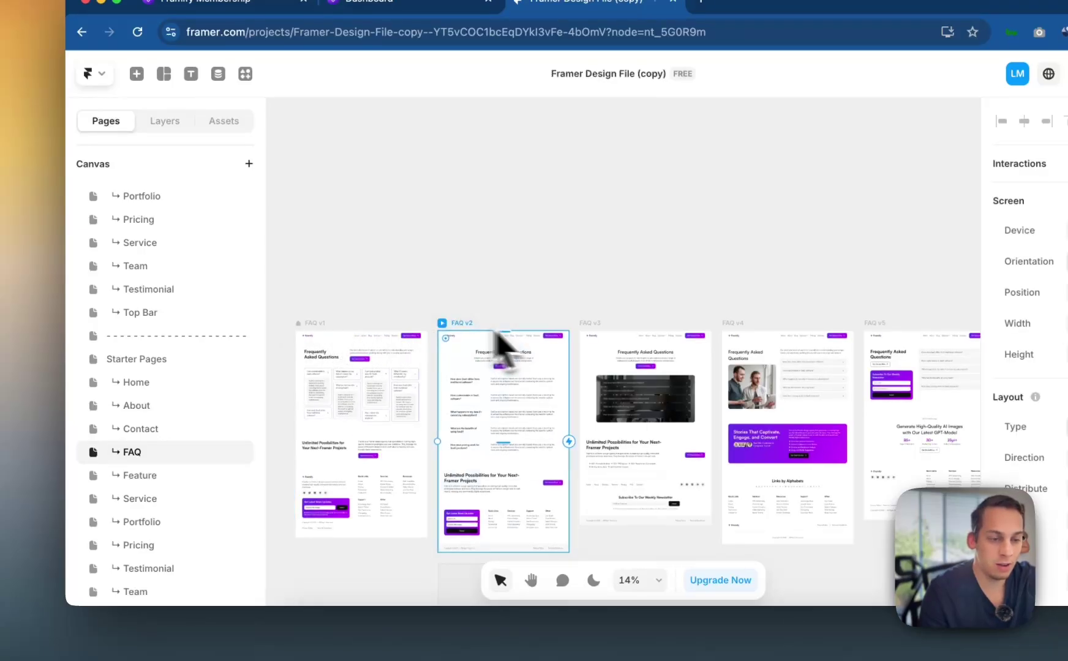
pyautogui.scroll(4, 612, 434)
pyautogui.hscroll(2, 606, 449)
pyautogui.scroll(-3, 604, 450)
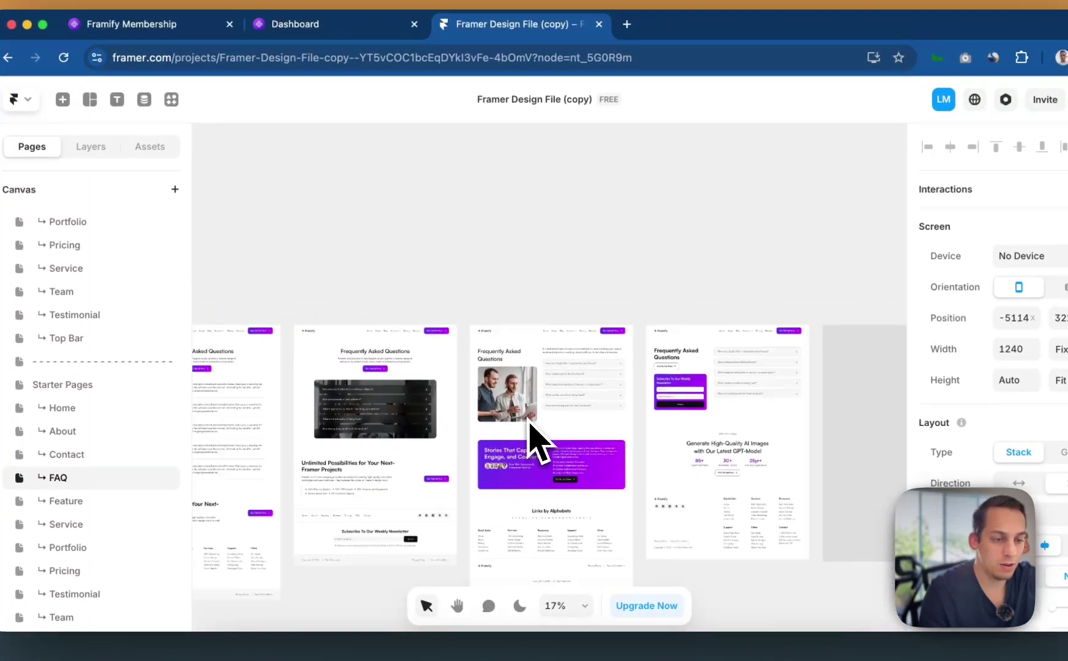
pyautogui.hscroll(2, 530, 424)
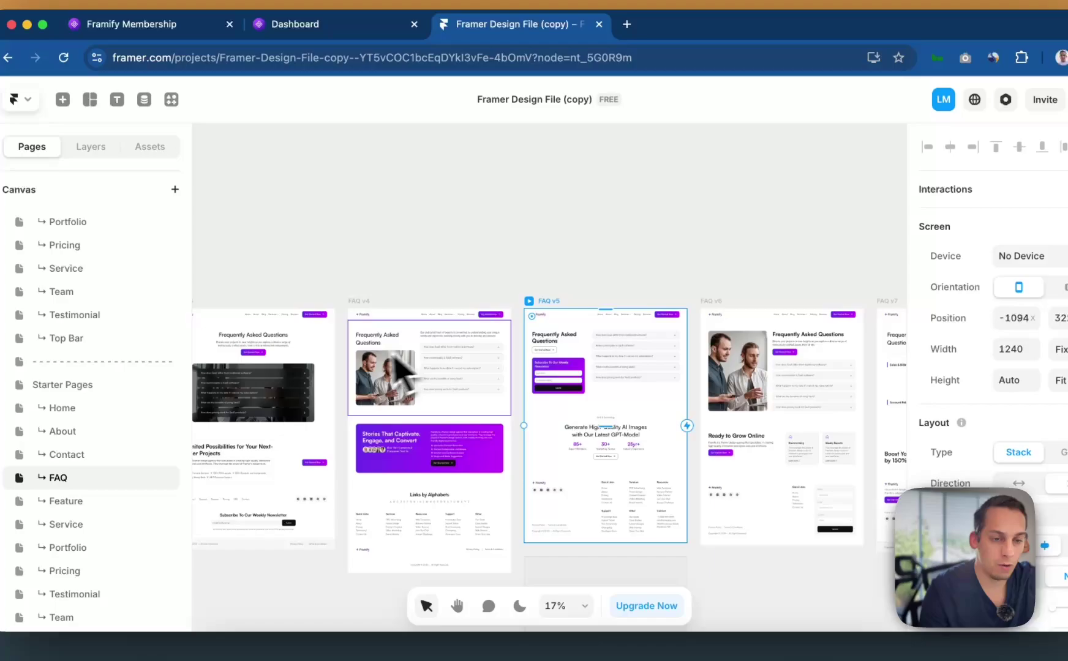
pyautogui.hscroll(-5, 397, 361)
pyautogui.click(523, 358)
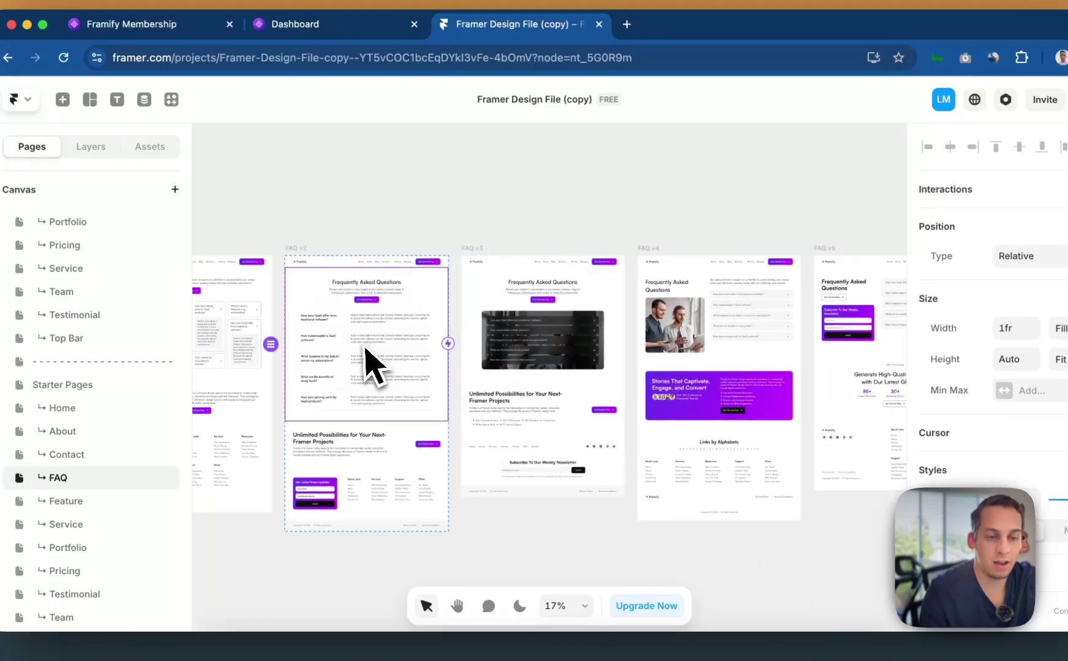
pyautogui.scroll(5, 371, 364)
pyautogui.scroll(-4, 410, 377)
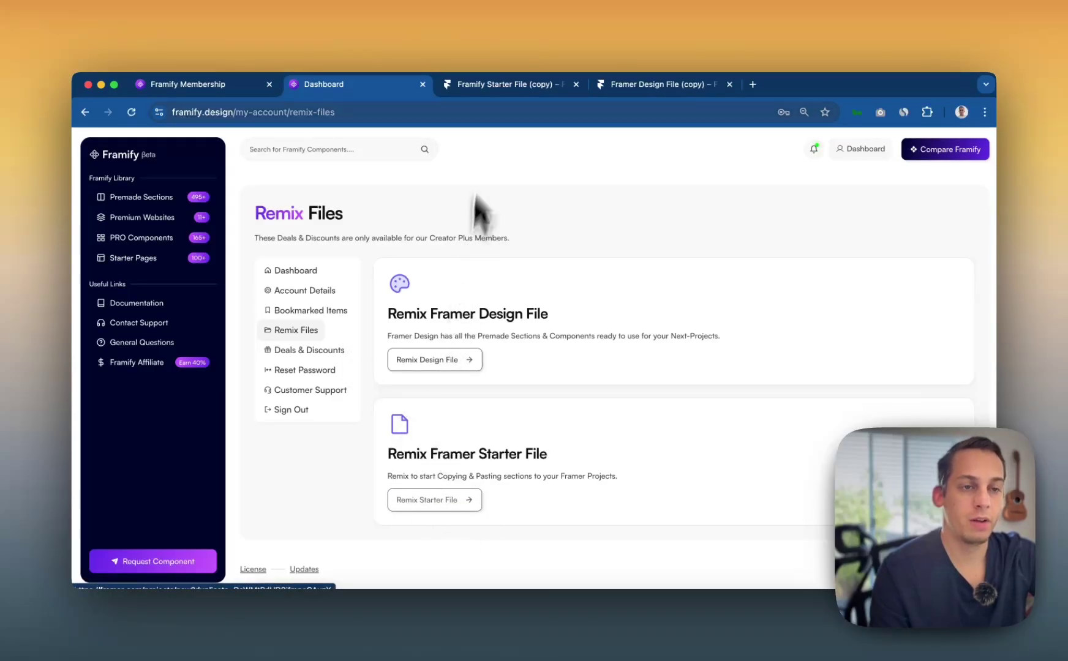
# Open the Framify Starter File copy and browse its layer list and asset styles.
pyautogui.click(490, 86)
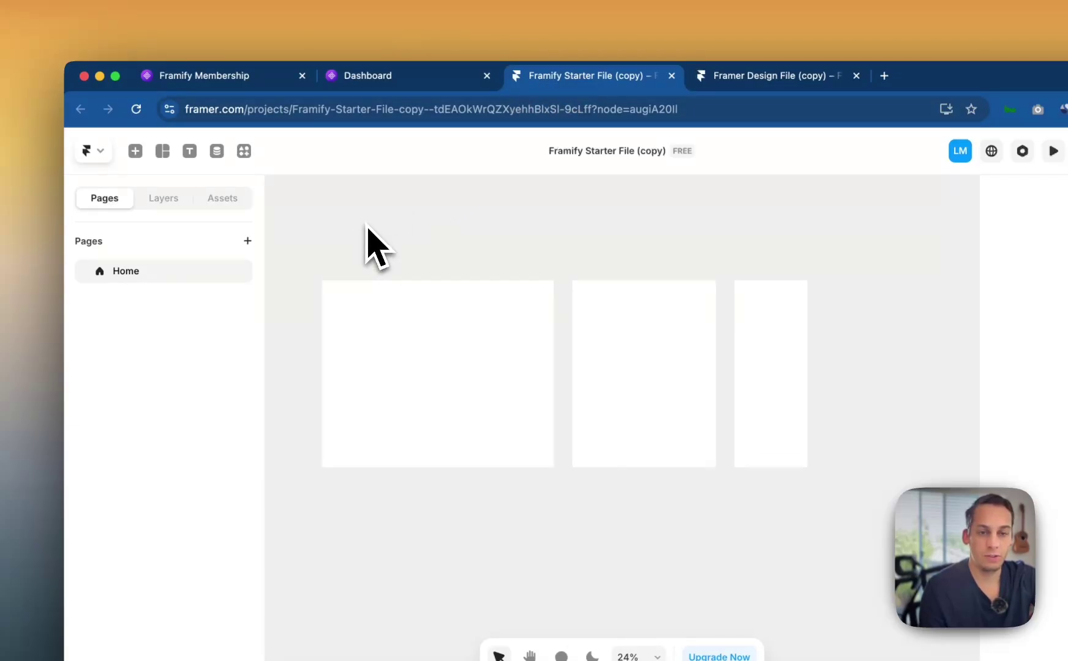
pyautogui.click(162, 202)
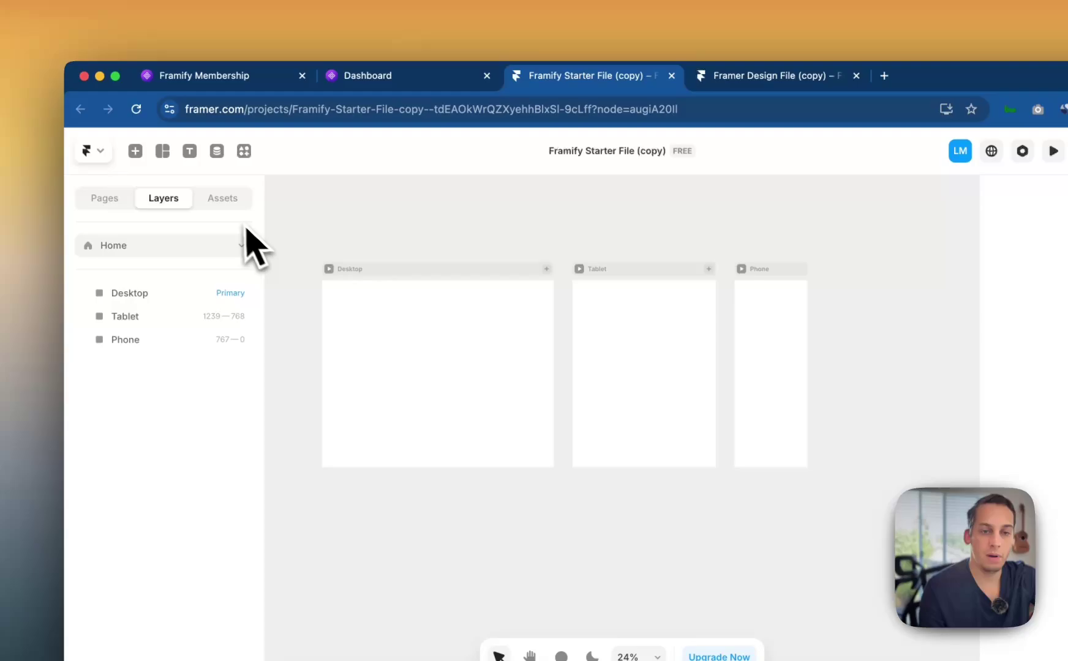
pyautogui.click(229, 207)
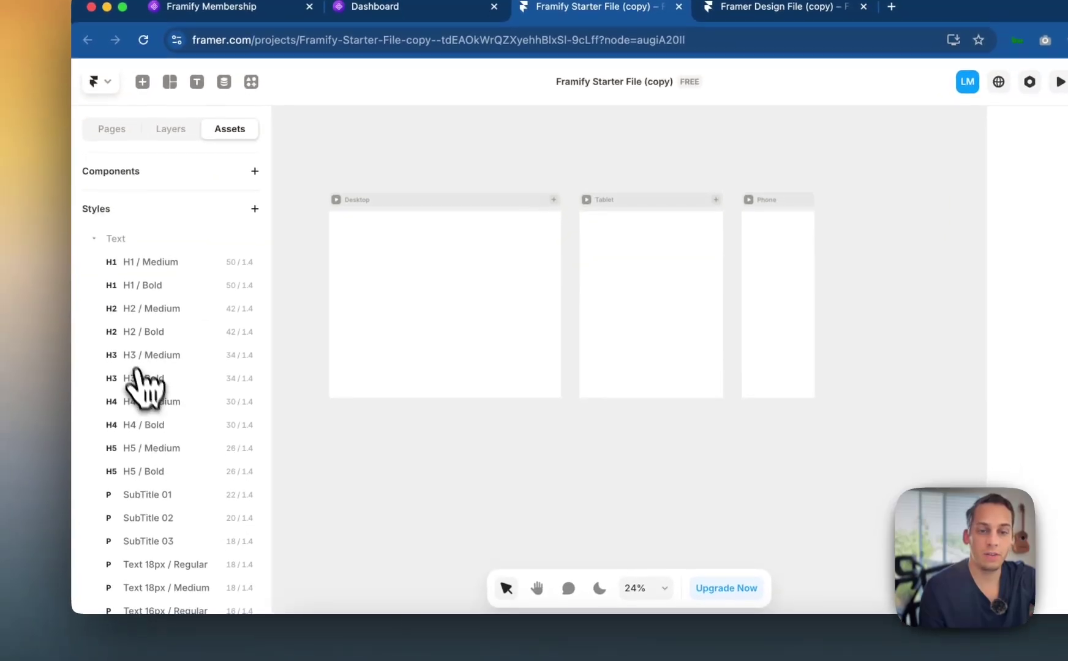
pyautogui.scroll(-2, 134, 368)
pyautogui.scroll(-2, 135, 366)
pyautogui.scroll(5, 138, 362)
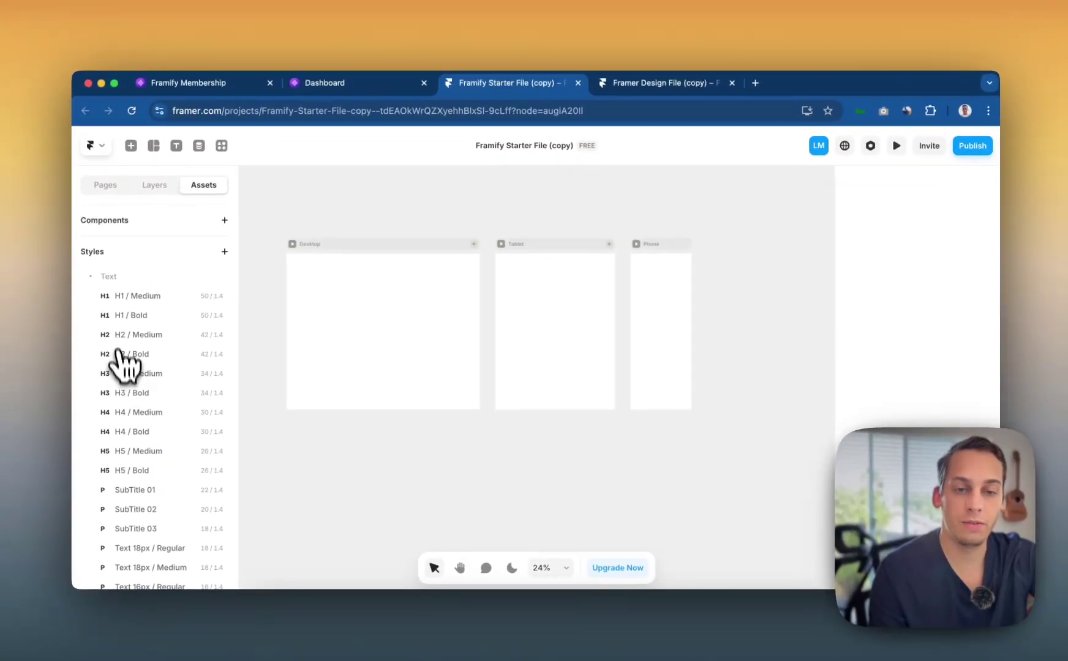
pyautogui.scroll(-5, 141, 367)
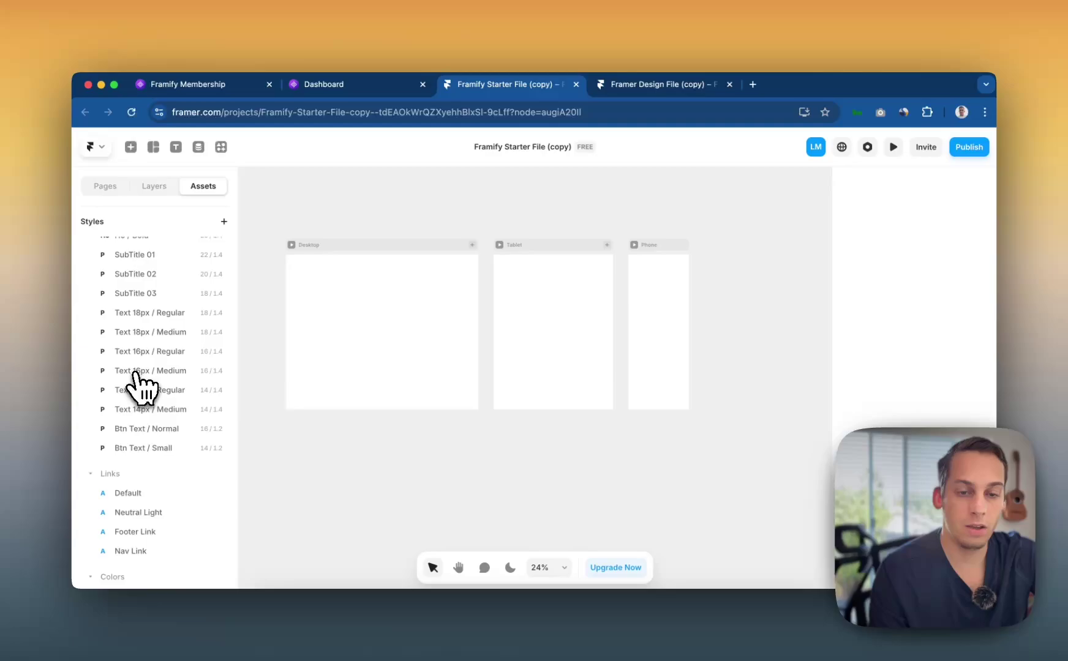
pyautogui.scroll(-4, 136, 377)
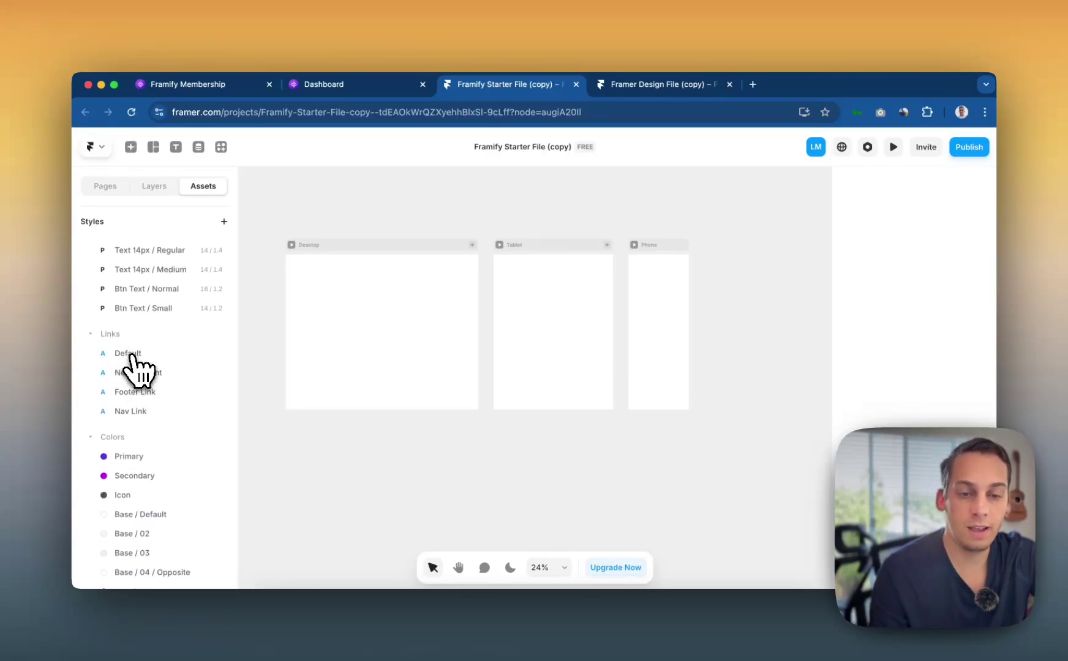
pyautogui.scroll(-3, 142, 479)
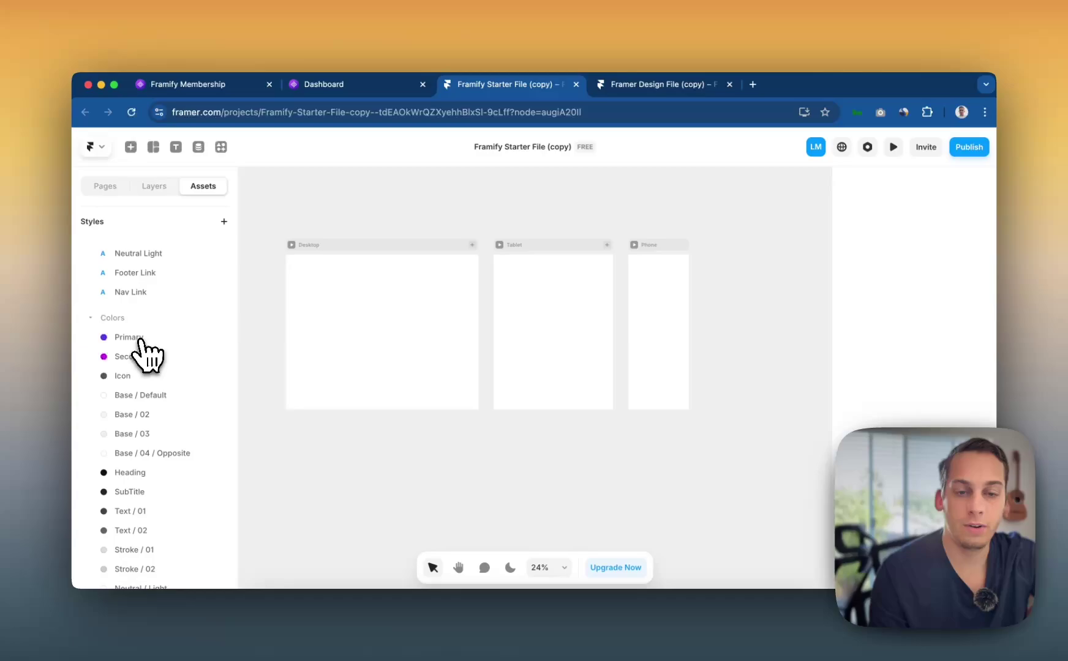
pyautogui.scroll(4, 147, 373)
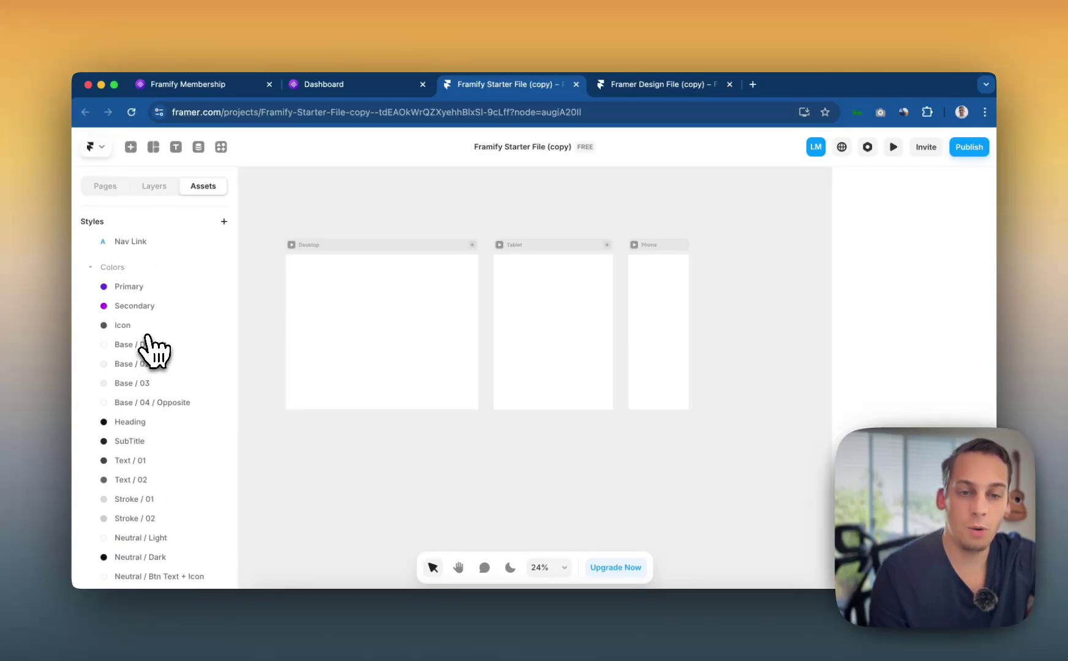
# Inspect the Primary colour style, close it, and return to the Framify dashboard account menu.
pyautogui.click(132, 287)
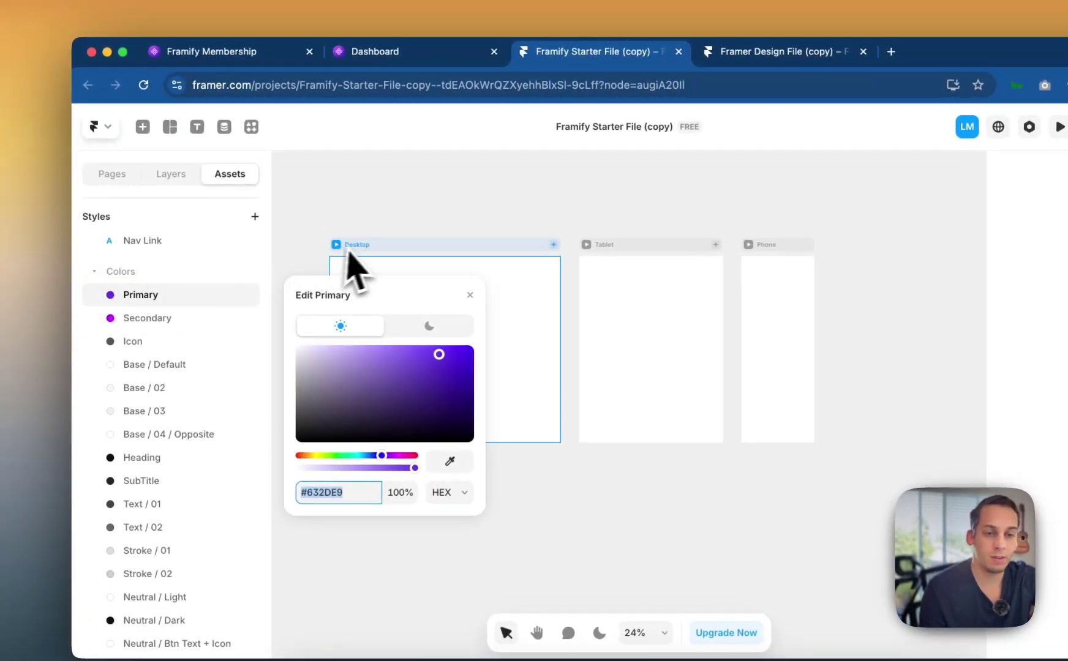
pyautogui.click(309, 240)
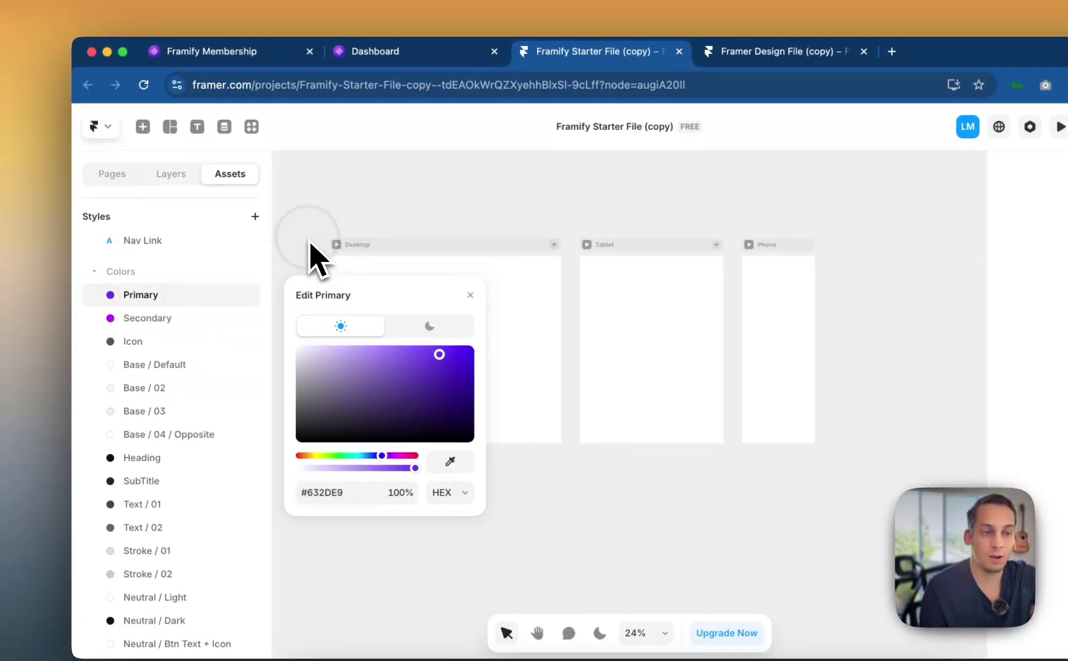
pyautogui.click(422, 306)
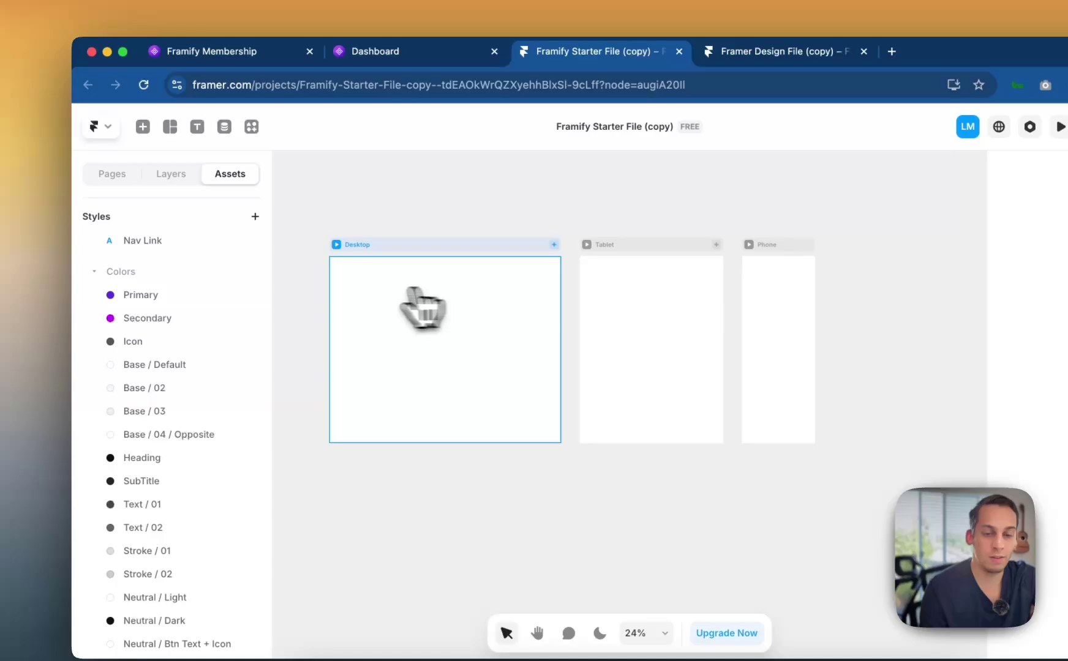
pyautogui.scroll(-3, 205, 361)
pyautogui.scroll(4, 199, 364)
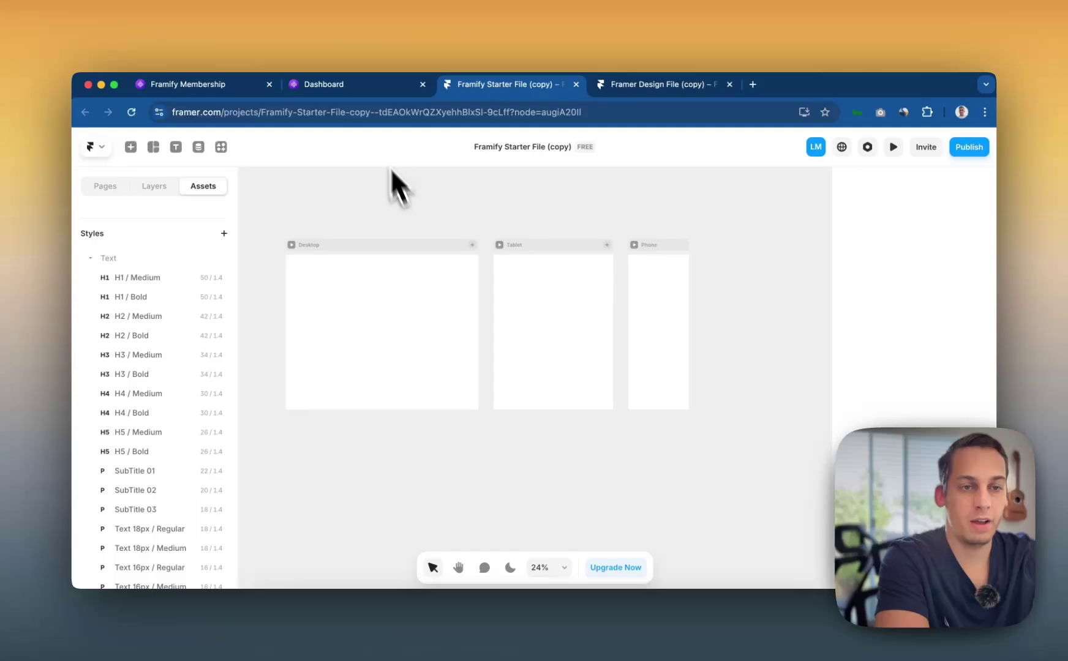
pyautogui.click(330, 85)
# Open Framify's saved, bookmarked sections.
pyautogui.moveTo(859, 161)
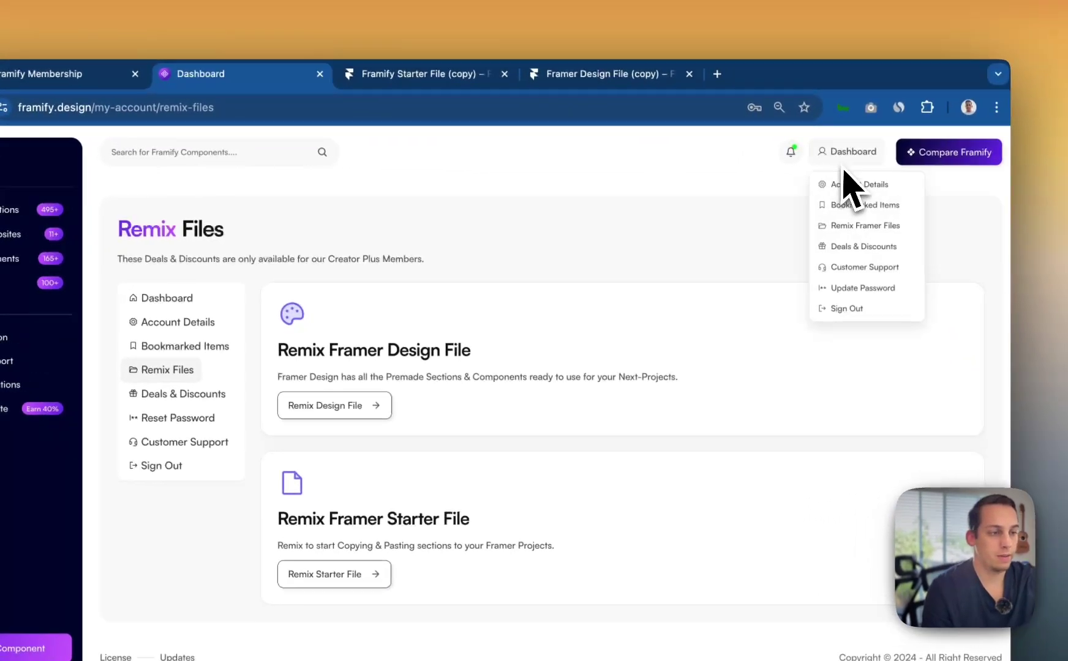
pyautogui.click(858, 206)
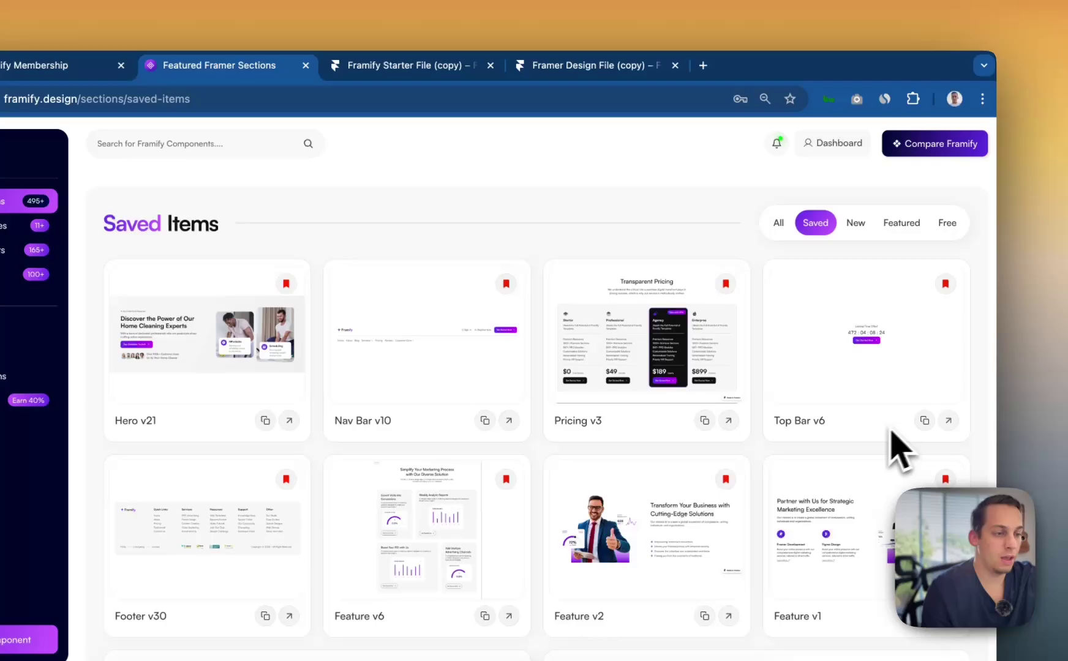
pyautogui.scroll(-1, 807, 432)
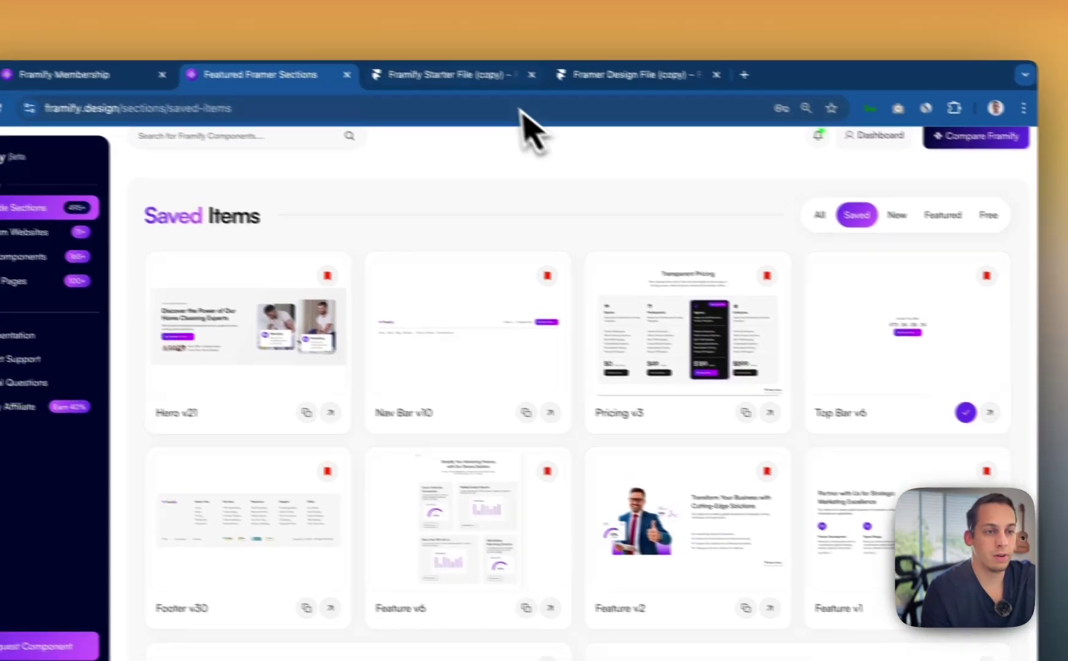
# Paste the copied top bar section into the Desktop frame and set its width to Fill.
pyautogui.click(433, 65)
pyautogui.click(246, 257)
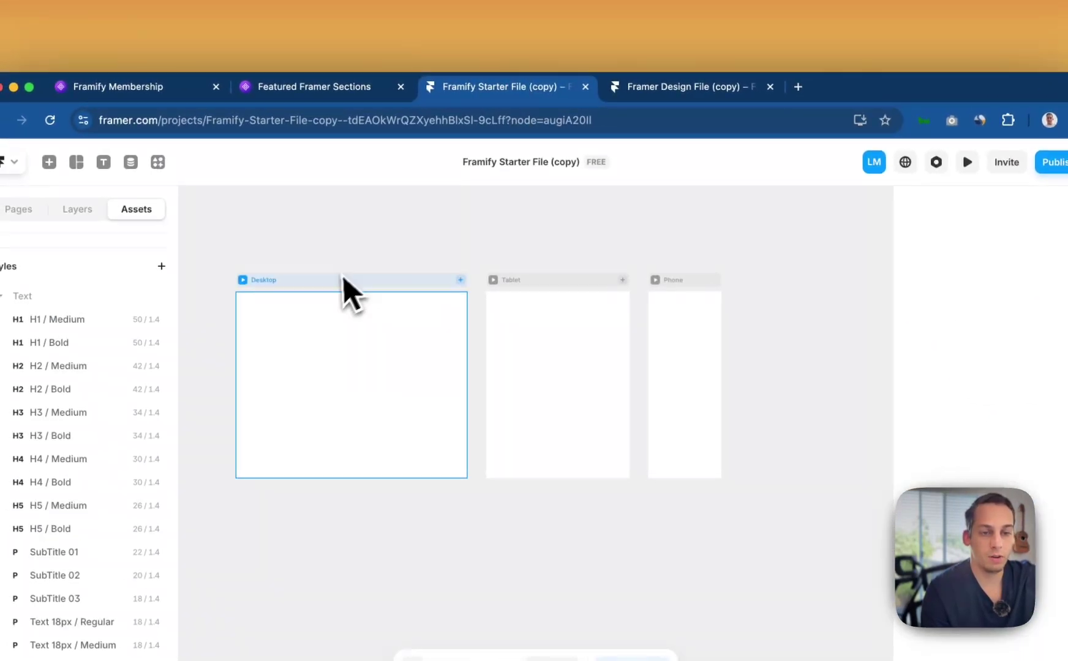
pyautogui.press('super+v')
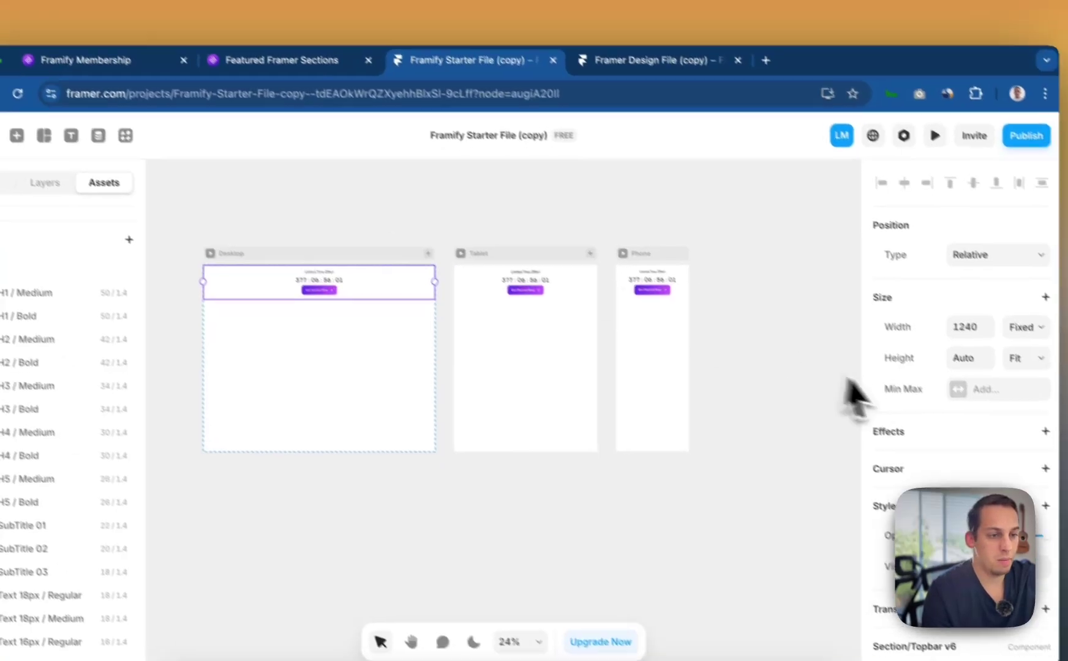
pyautogui.hscroll(-3, 703, 309)
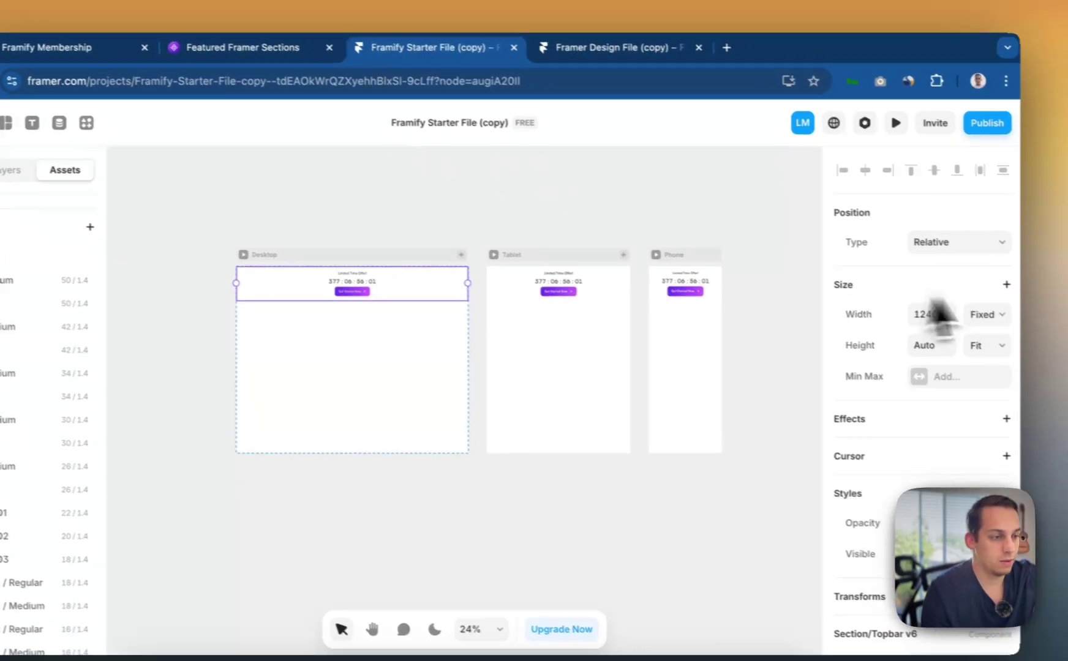
pyautogui.click(1015, 306)
pyautogui.click(950, 344)
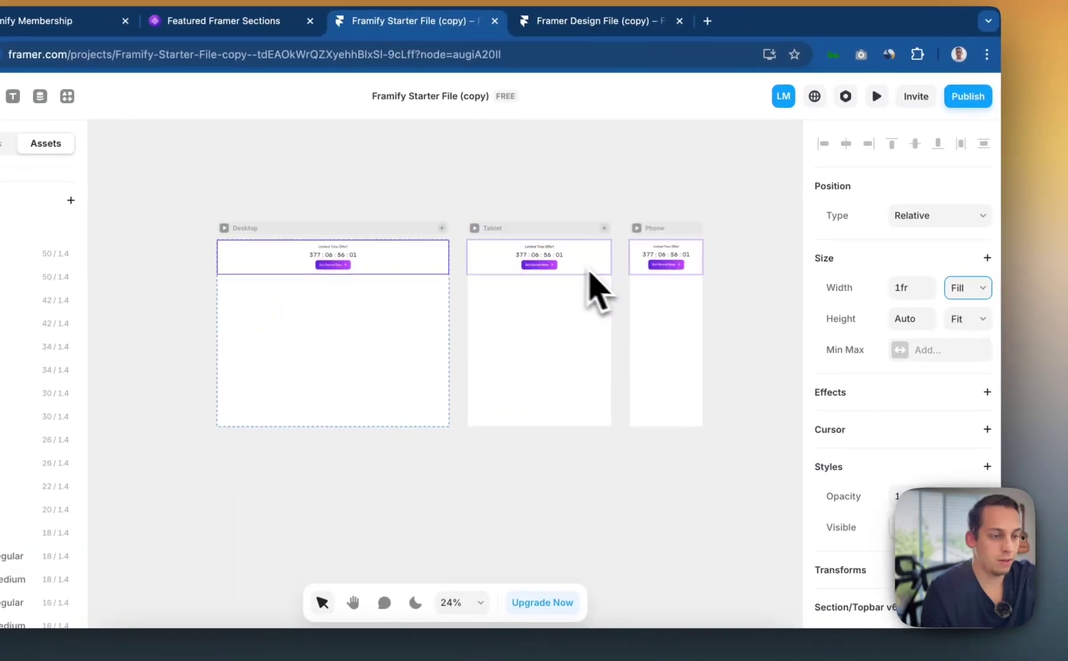
# Check how the top bar looks on the tablet and phone layouts.
pyautogui.click(583, 268)
pyautogui.scroll(-3, 871, 318)
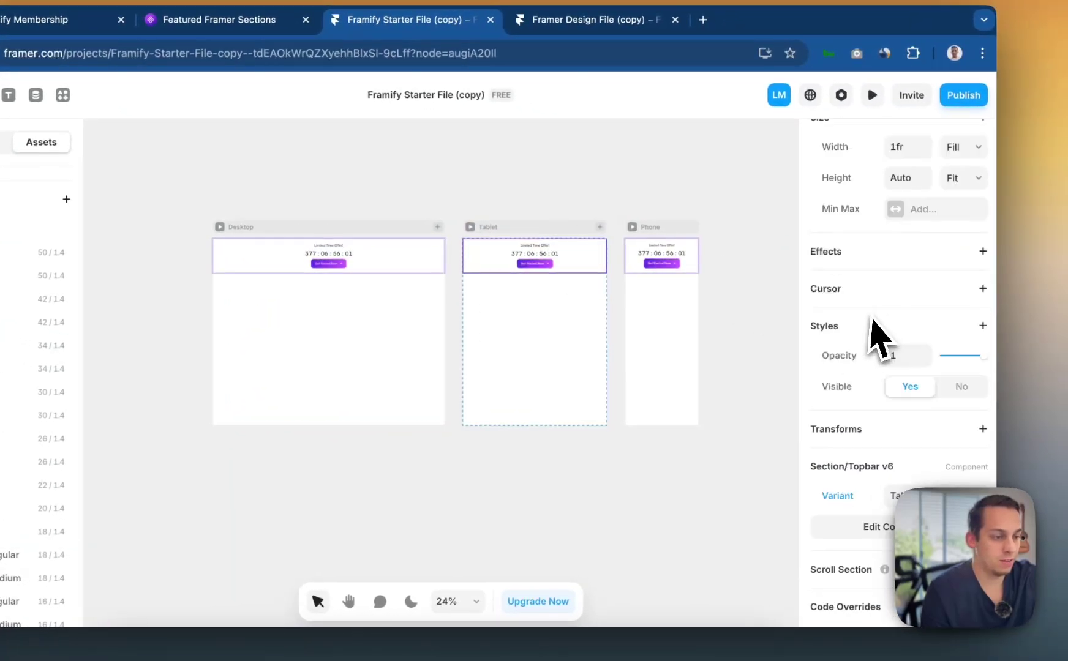
pyautogui.click(637, 251)
pyautogui.scroll(-3, 906, 398)
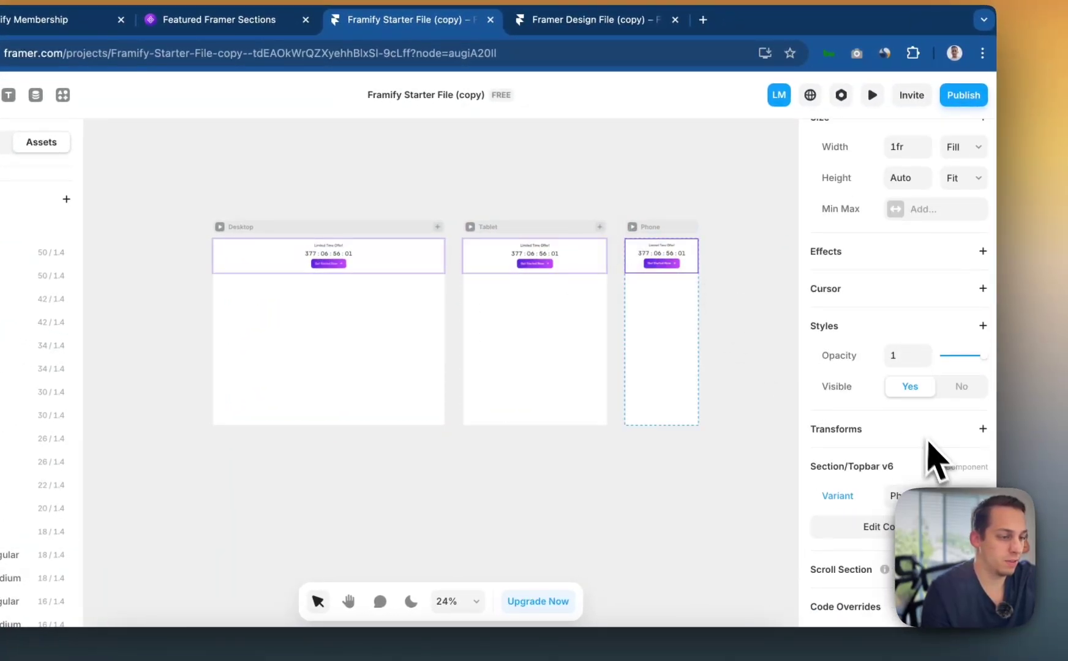
pyautogui.press('Escape')
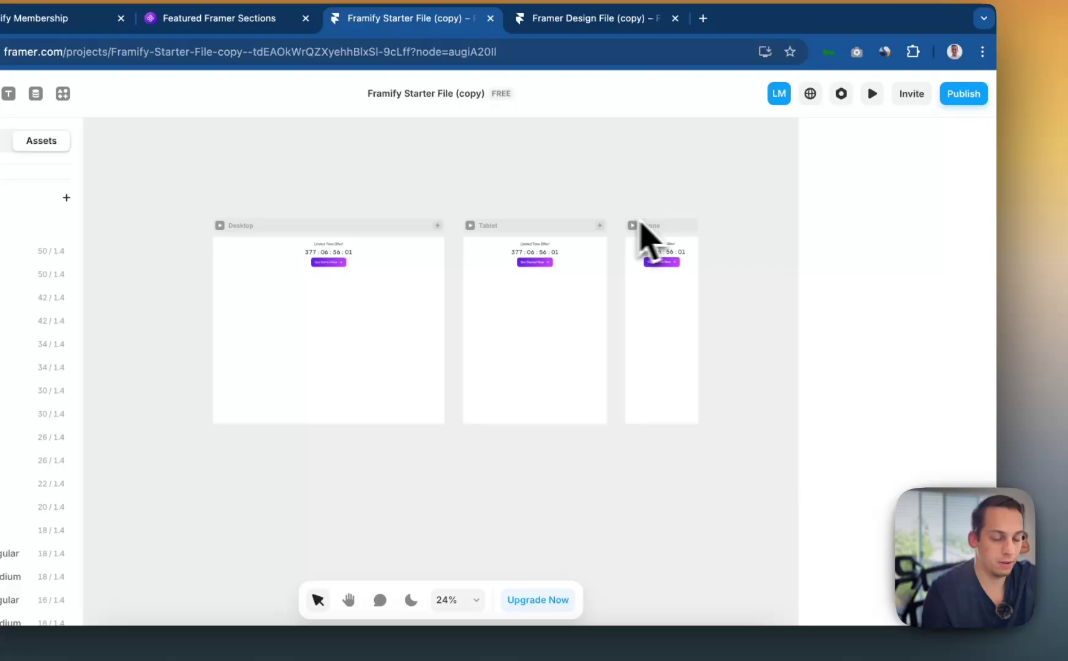
pyautogui.click(571, 270)
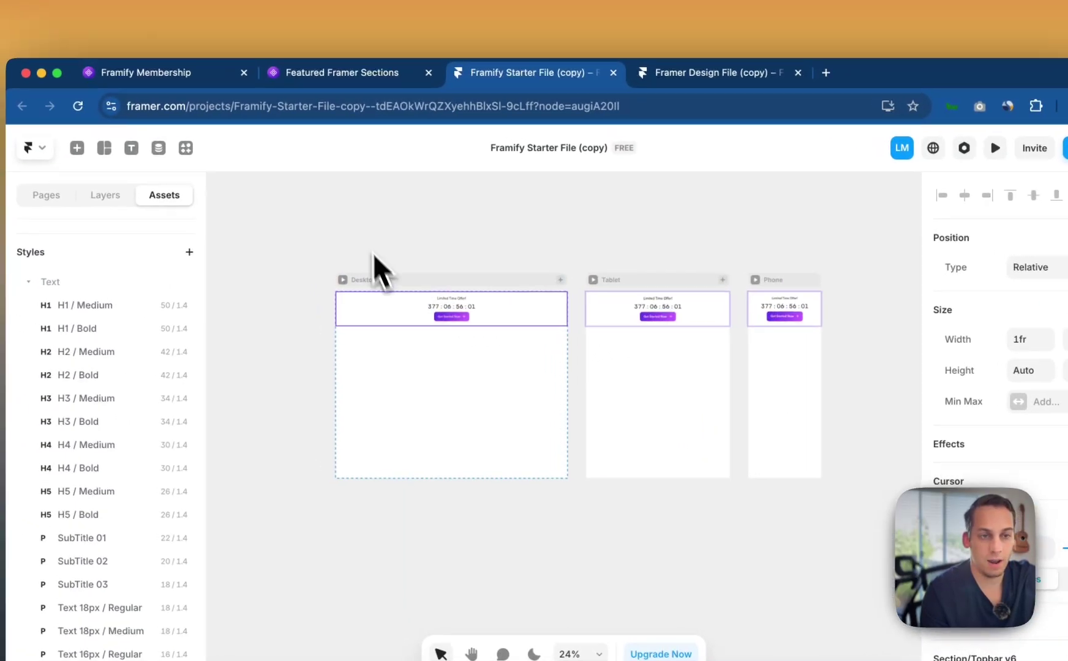
pyautogui.press('Escape')
# Return to Framify's Saved Items page to find Nav Bar v10.
pyautogui.click(306, 77)
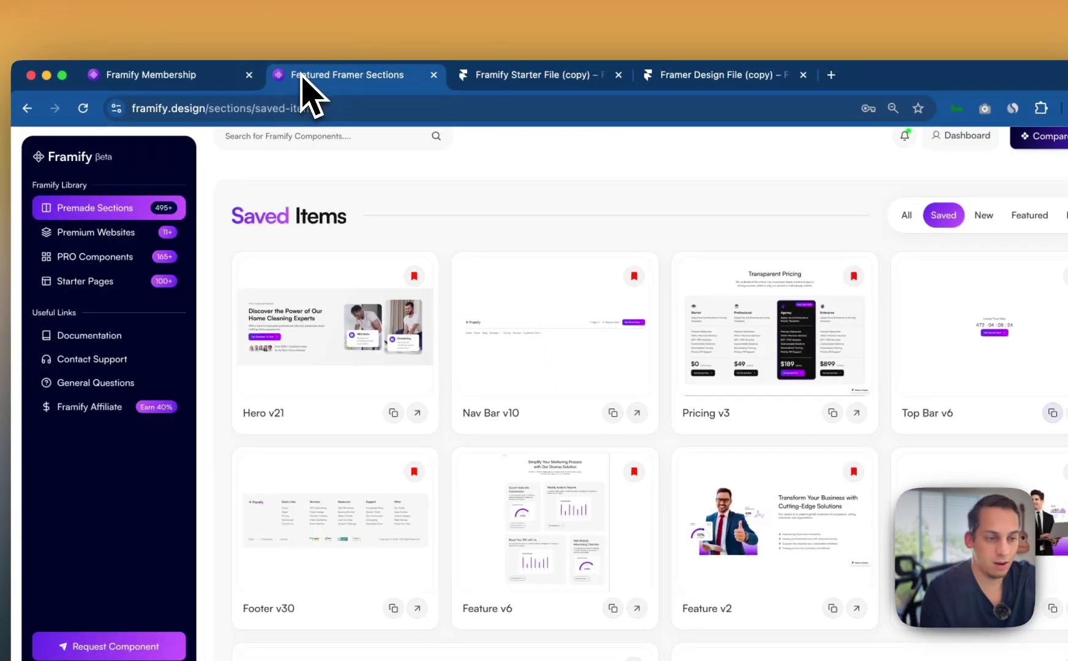
pyautogui.scroll(-3, 787, 407)
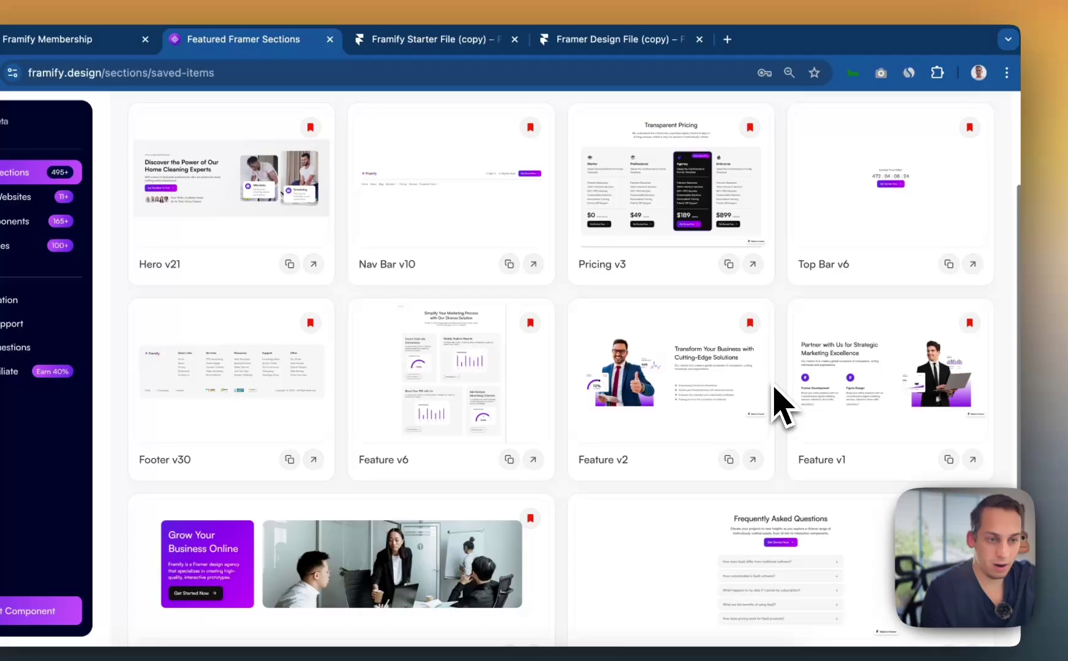
pyautogui.scroll(2, 776, 394)
# Copy Nav Bar v10 and paste it below the top bar in the desktop frame.
pyautogui.click(510, 313)
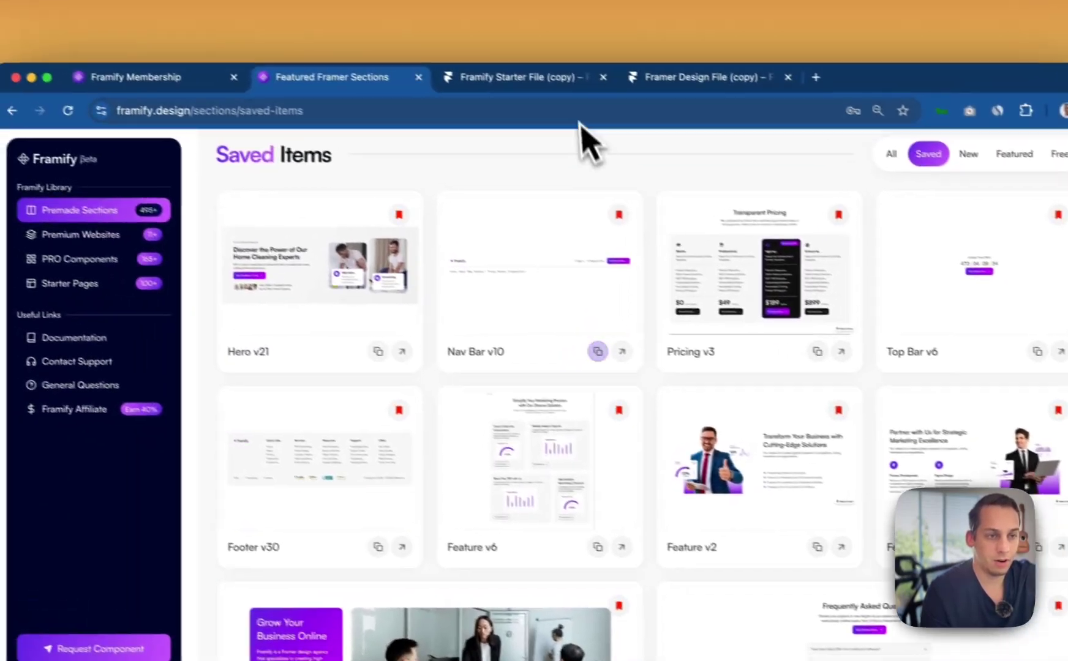
pyautogui.hotkey('ctrl', 'Tab')
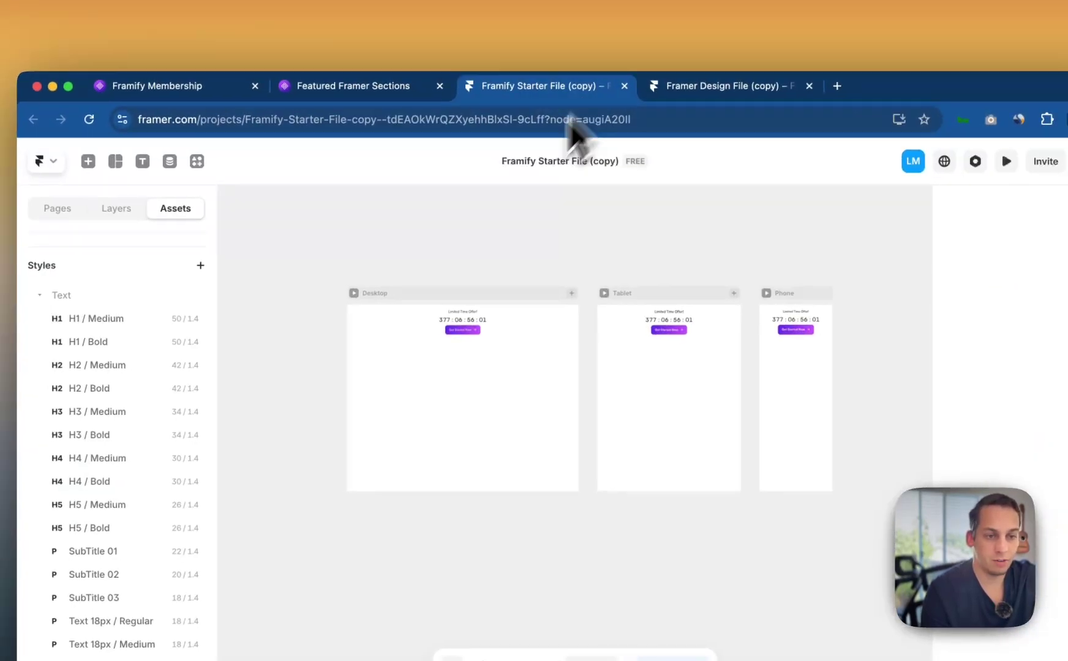
pyautogui.click(429, 313)
pyautogui.click(421, 315)
pyautogui.press('super+v')
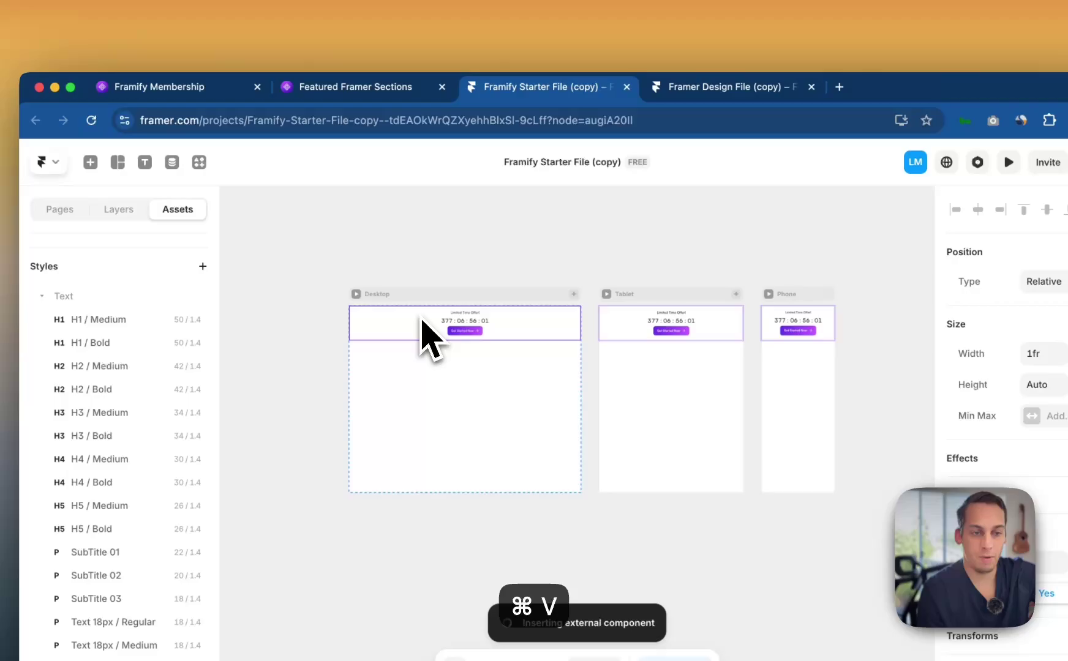
pyautogui.click(118, 208)
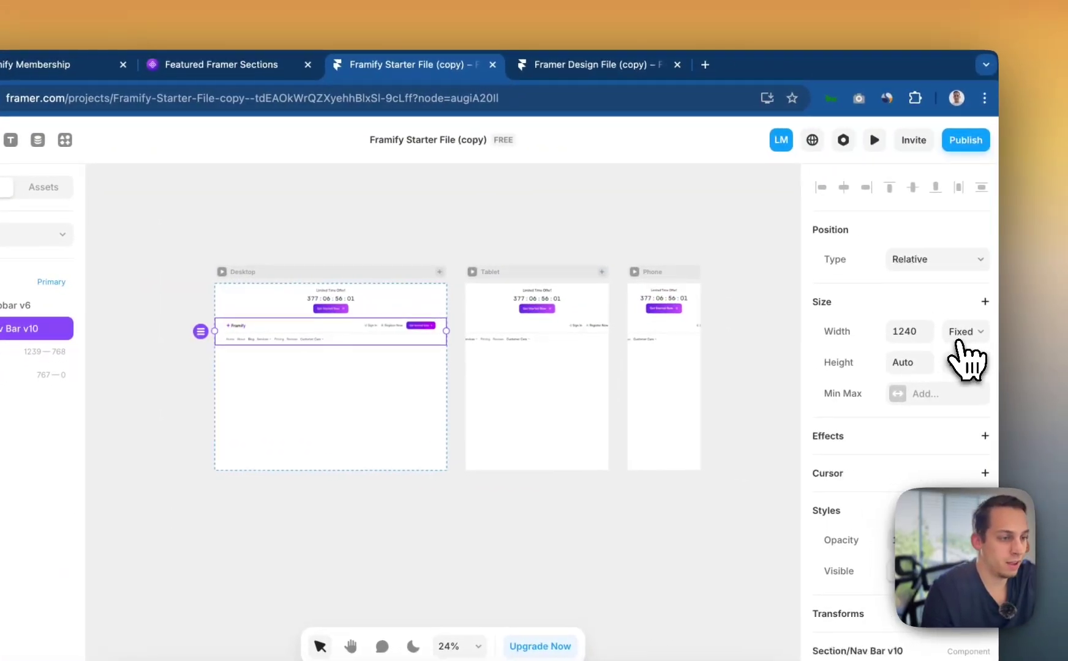
pyautogui.press('Escape')
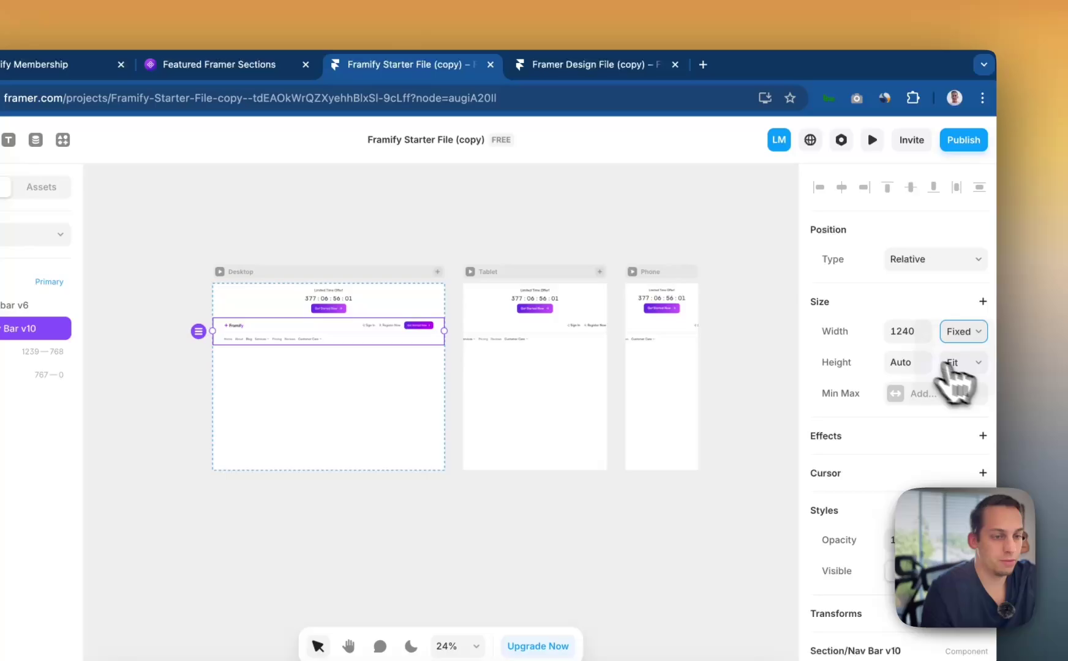
pyautogui.press('Escape')
# Copy Hero v21, paste it below the nav bar, and set its width to Fill.
pyautogui.click(219, 64)
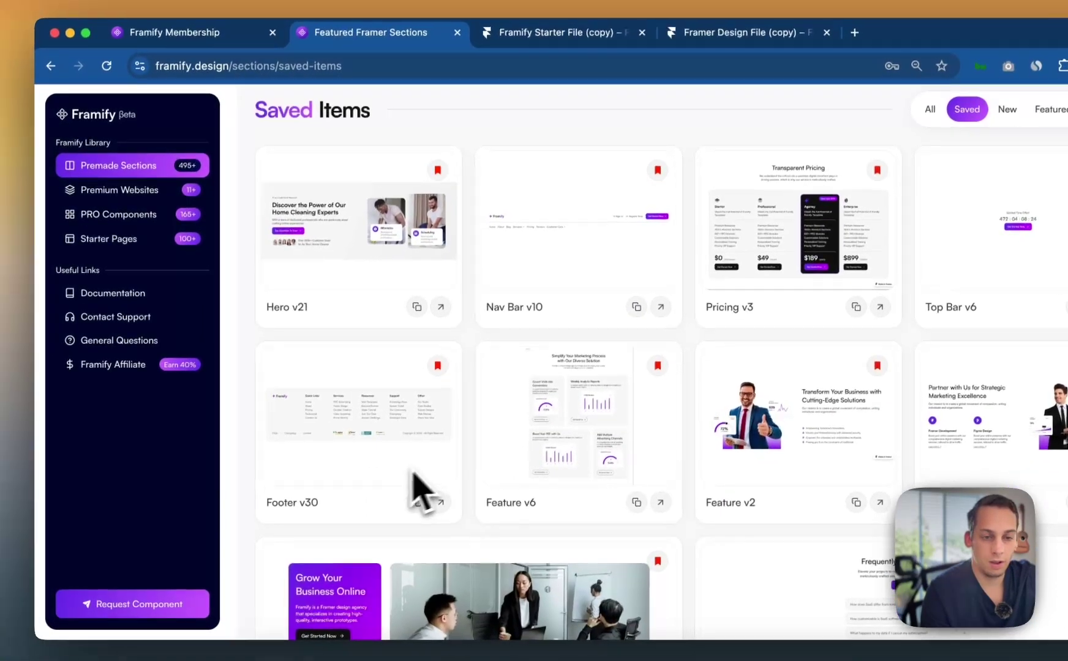
pyautogui.click(388, 348)
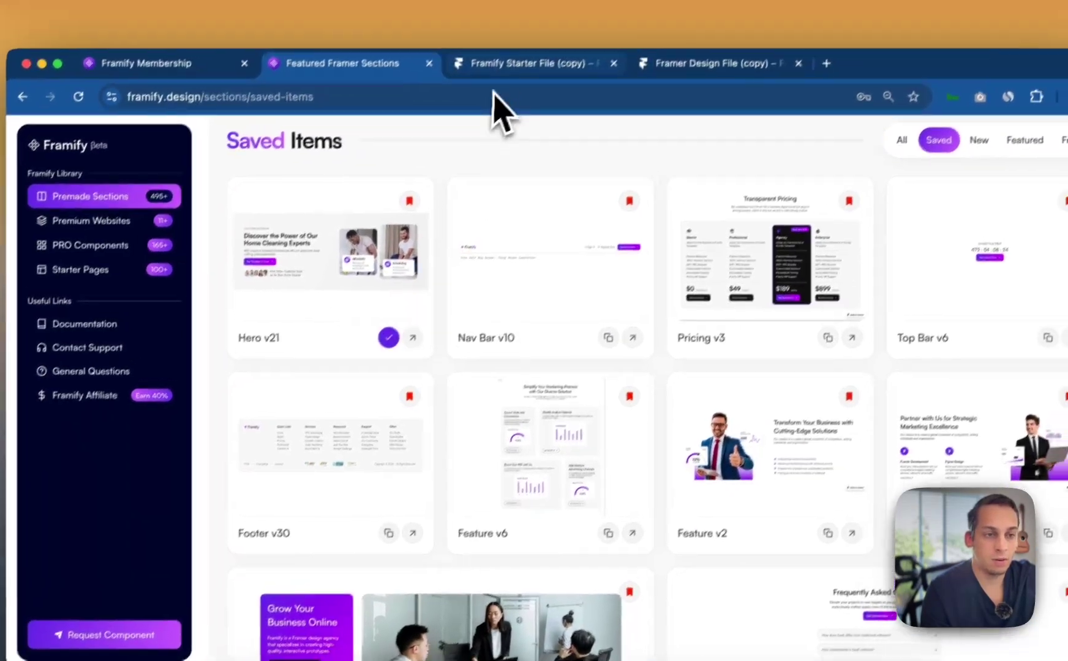
pyautogui.click(520, 63)
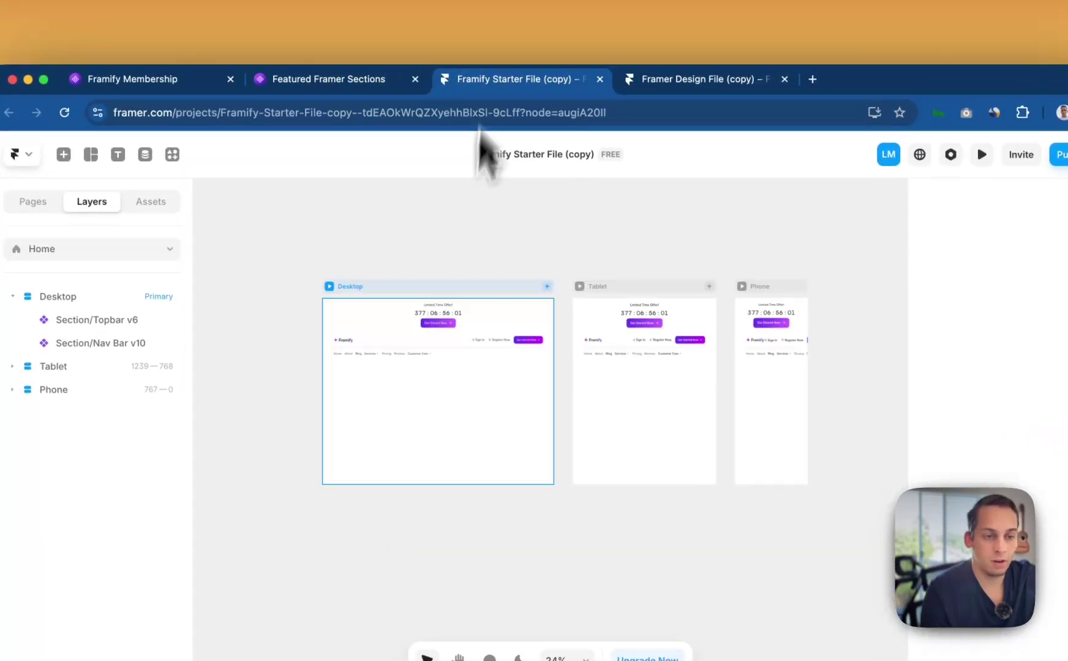
pyautogui.click(399, 338)
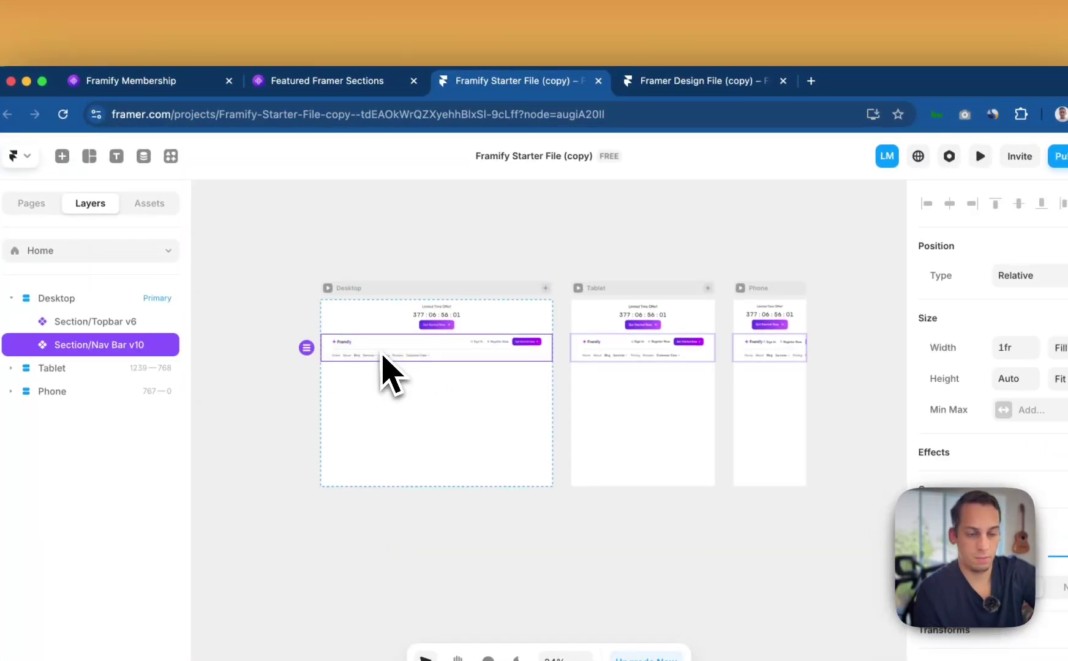
pyautogui.press('super+v')
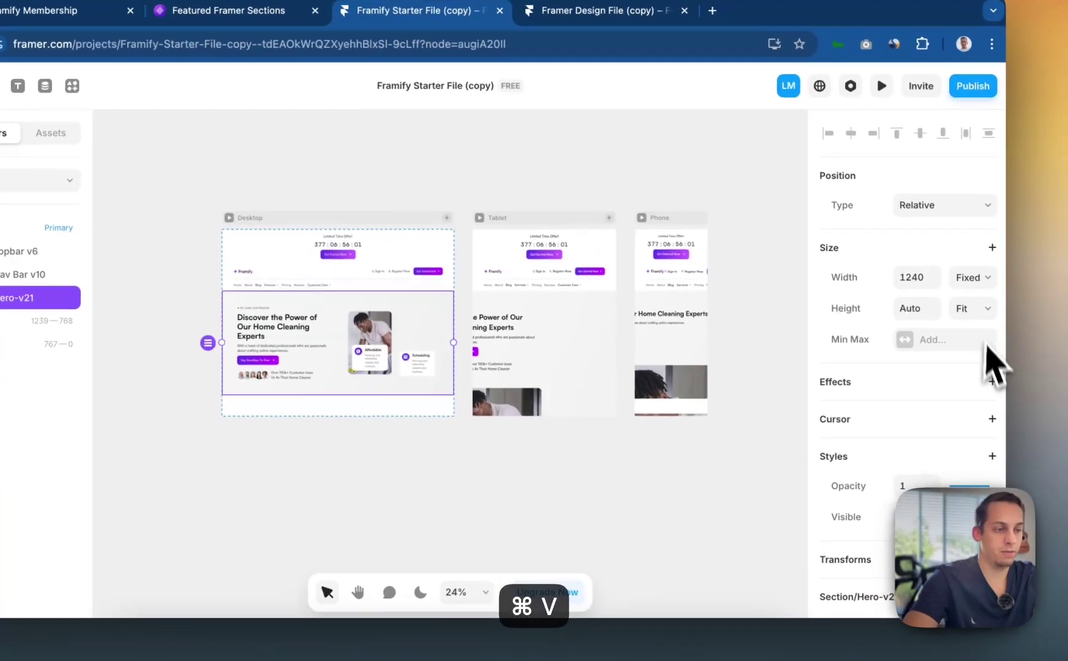
pyautogui.click(1062, 347)
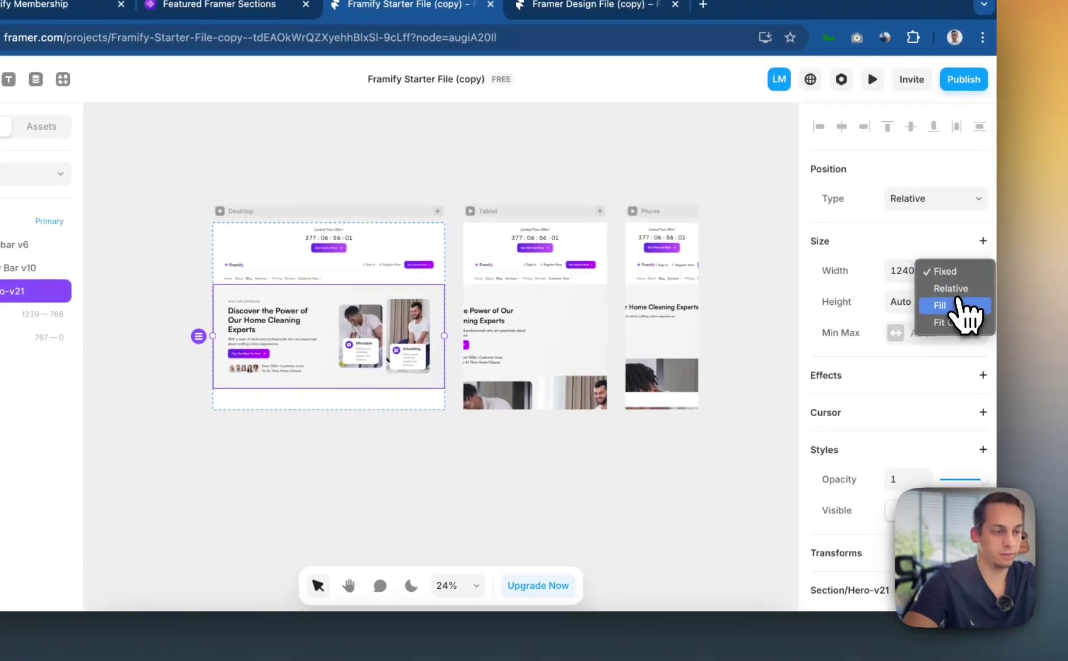
pyautogui.click(954, 305)
pyautogui.click(330, 212)
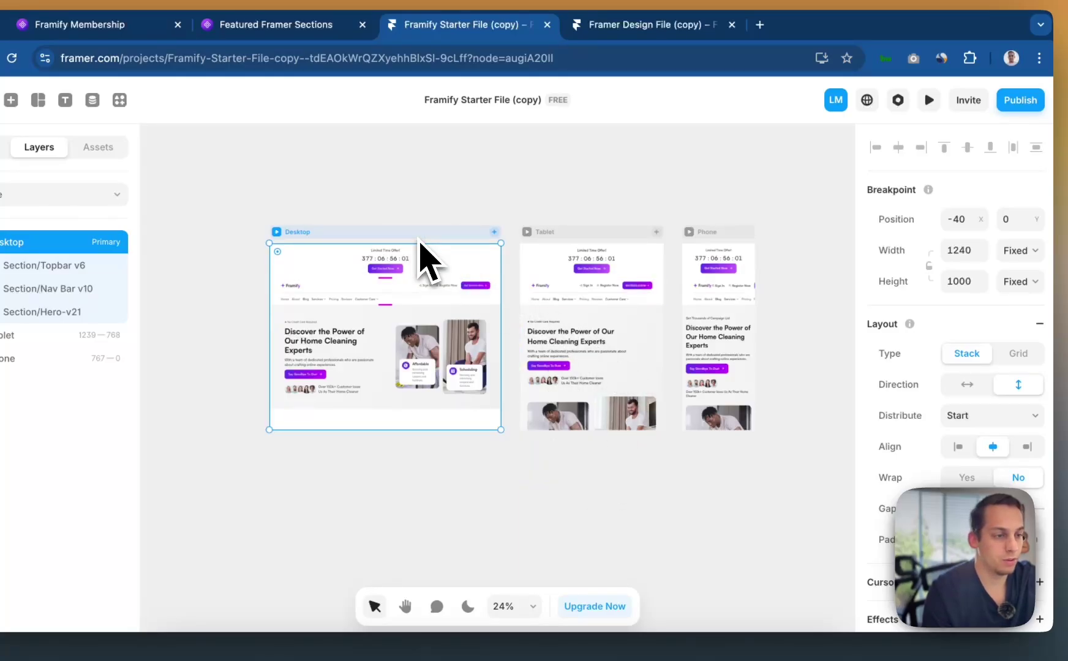
# Set the Desktop breakpoint's height to Fit Content.
pyautogui.click(1020, 282)
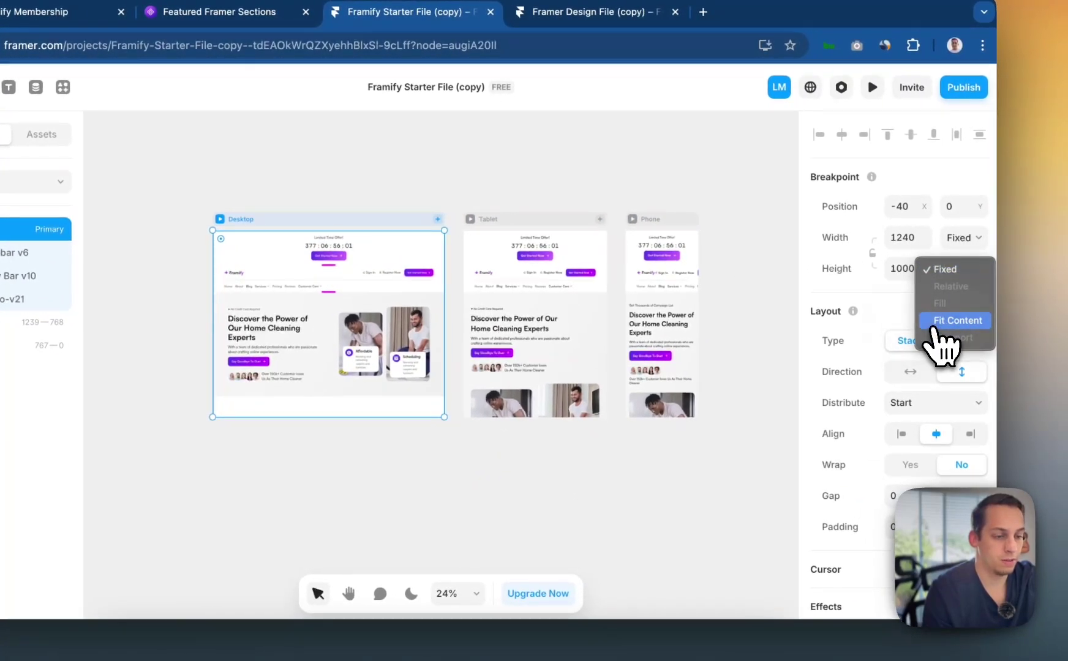
pyautogui.click(935, 325)
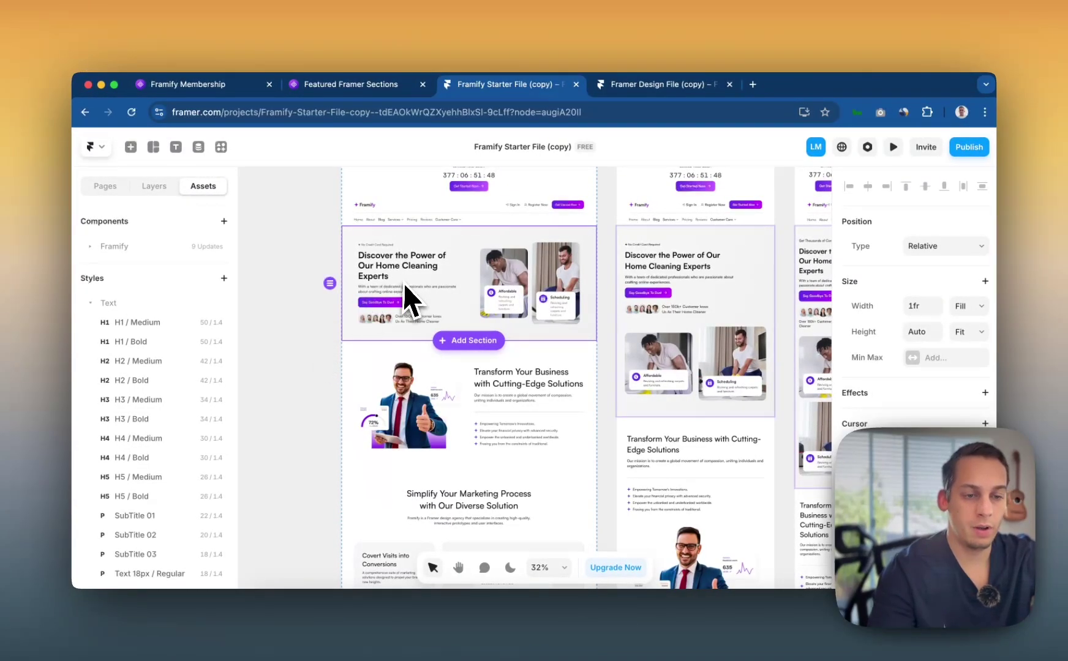
pyautogui.scroll(-3, 404, 283)
pyautogui.scroll(-10, 403, 283)
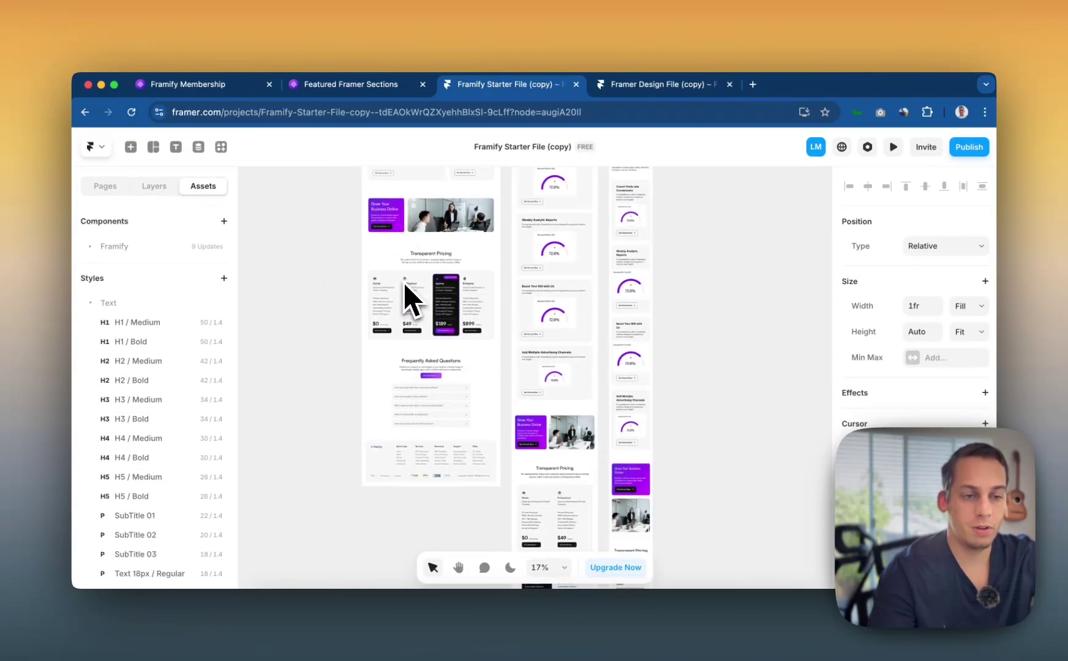
# Open the Hero-v21 section component for editing.
pyautogui.scroll(10, 403, 282)
pyautogui.scroll(3, 373, 321)
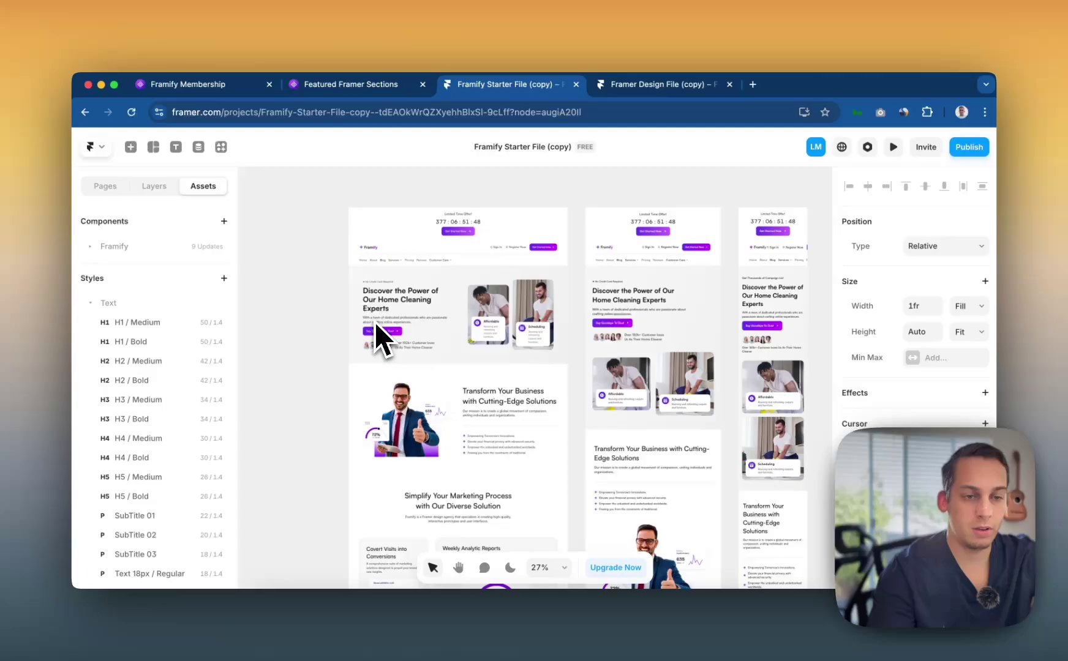
pyautogui.scroll(5, 373, 321)
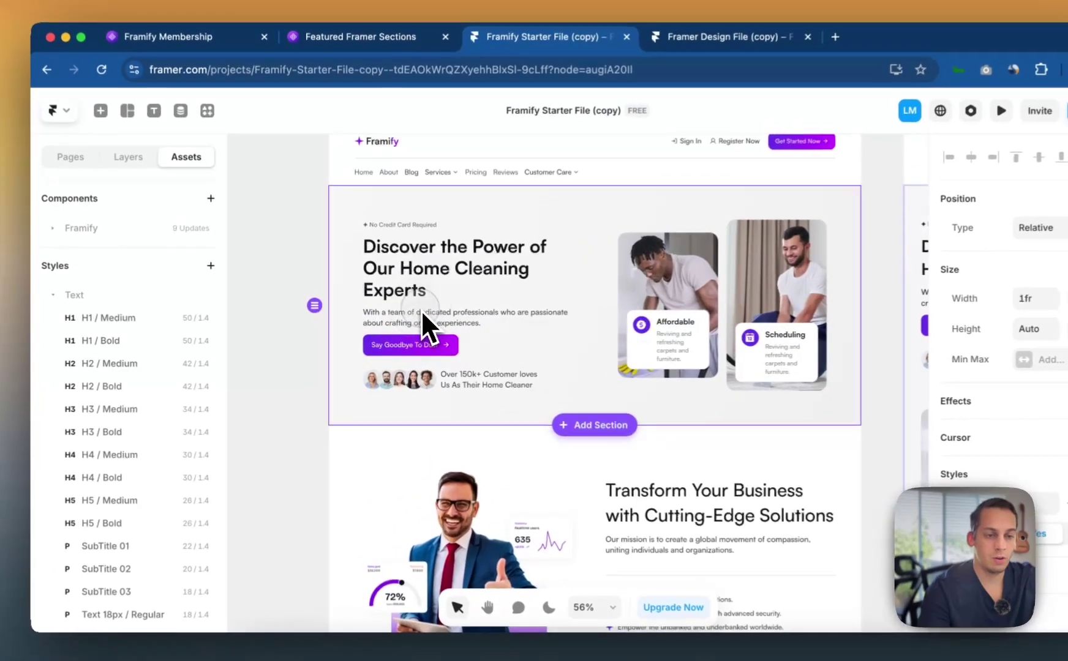
pyautogui.doubleClick(421, 309)
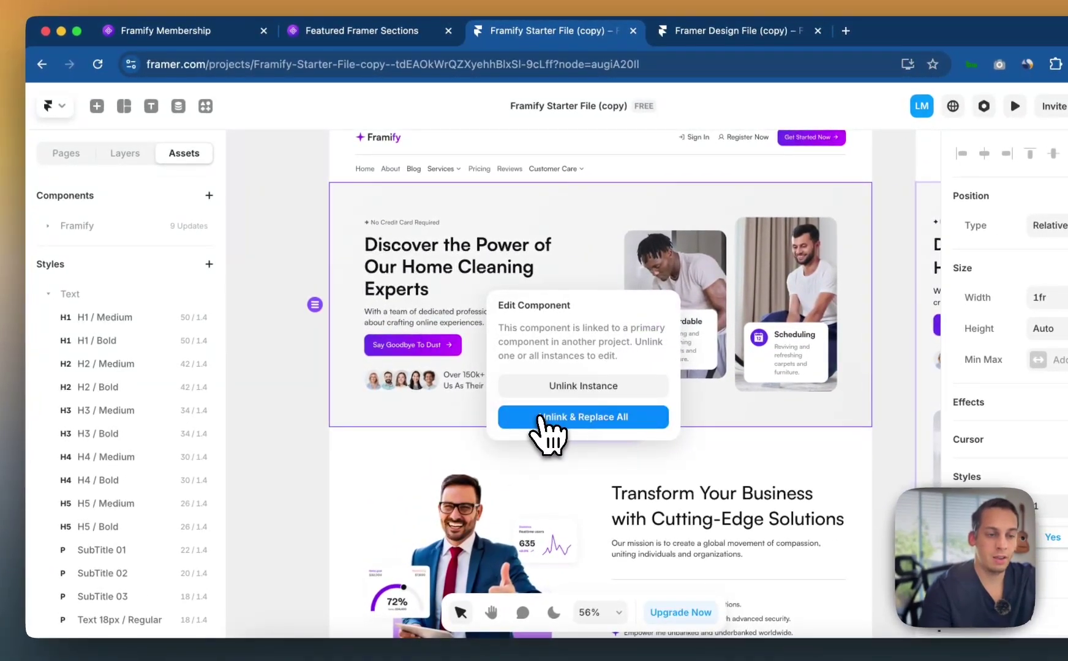
pyautogui.click(539, 418)
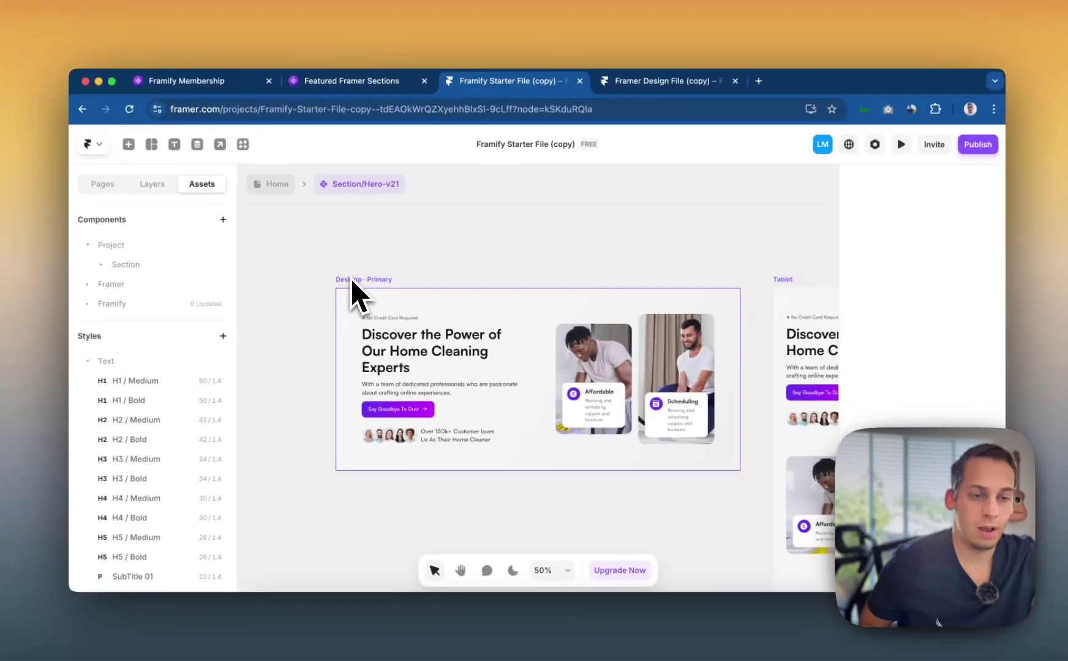
# Apply the H1 / Bold text style to the hero heading.
pyautogui.click(399, 375)
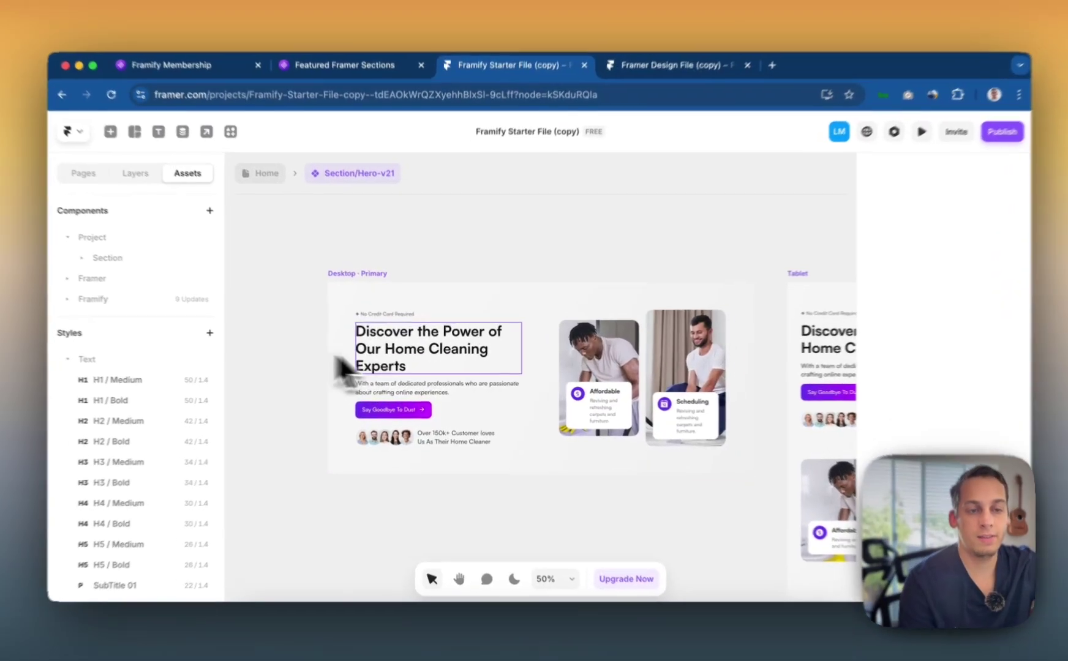
pyautogui.click(381, 371)
pyautogui.scroll(-5, 951, 439)
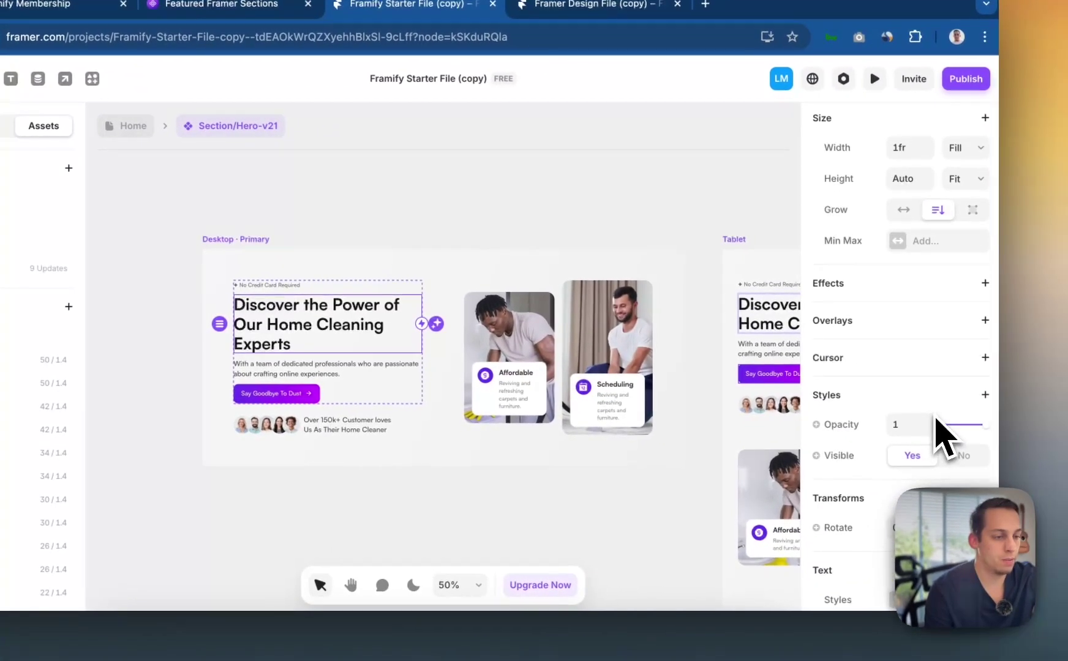
pyautogui.click(916, 496)
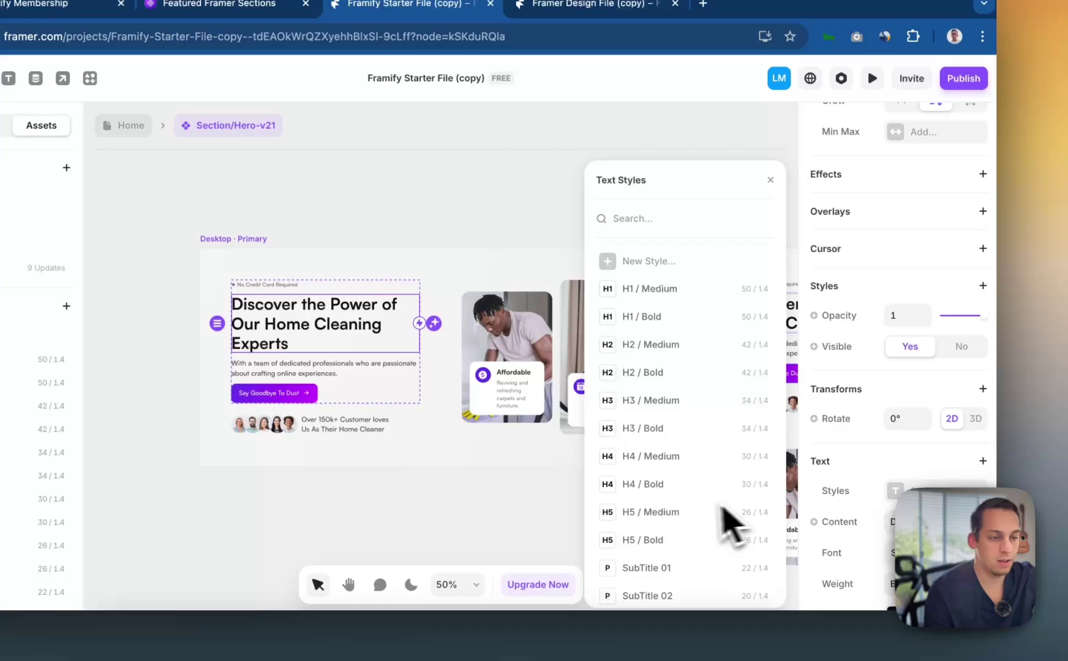
pyautogui.click(687, 299)
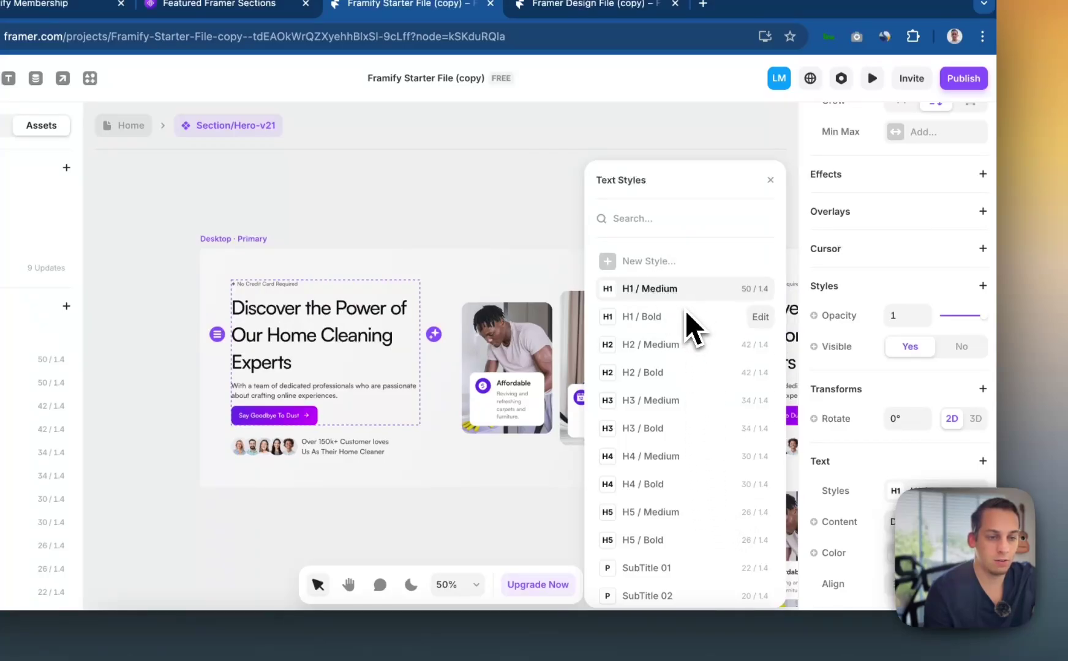
pyautogui.click(687, 344)
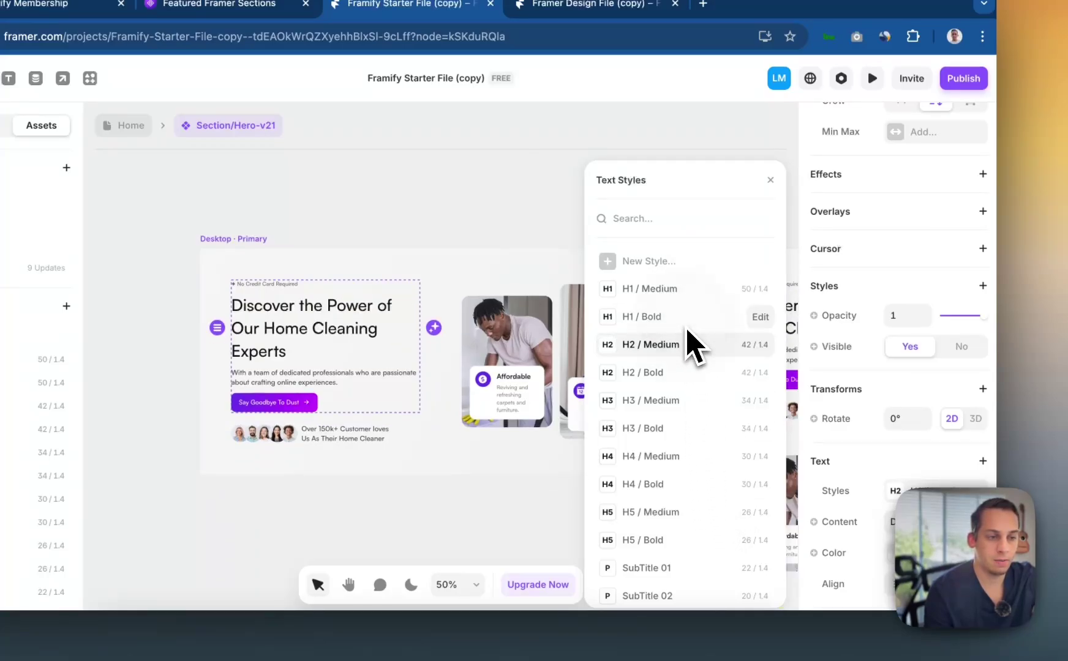
pyautogui.click(688, 317)
# Reduce the H1 / Bold style's line height from 1.4 to 1.
pyautogui.click(759, 316)
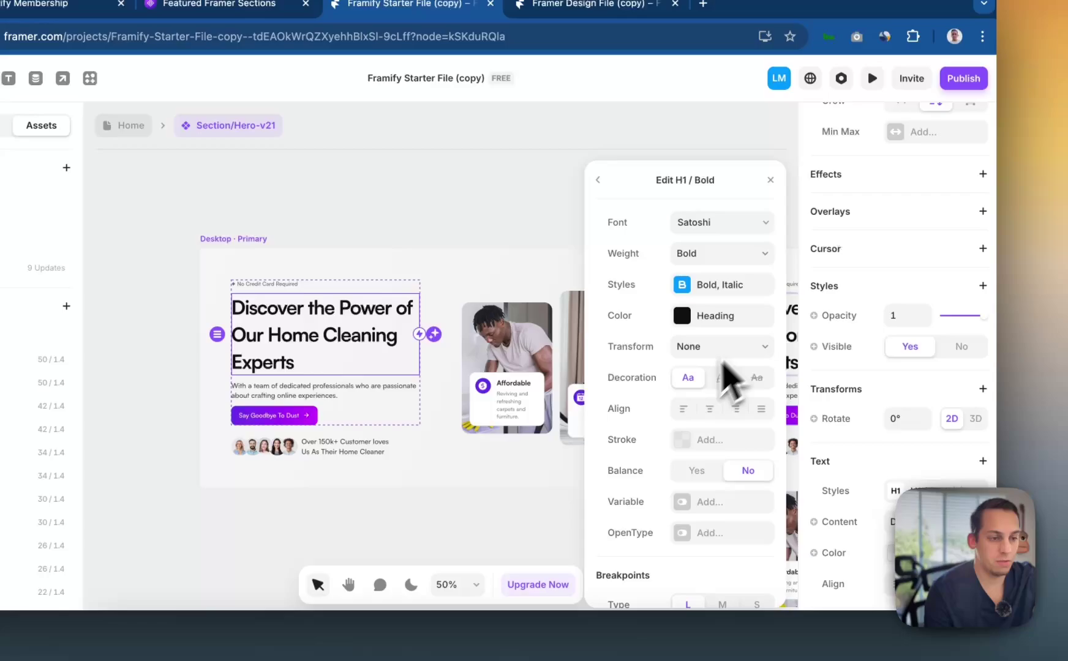
pyautogui.scroll(-5, 676, 484)
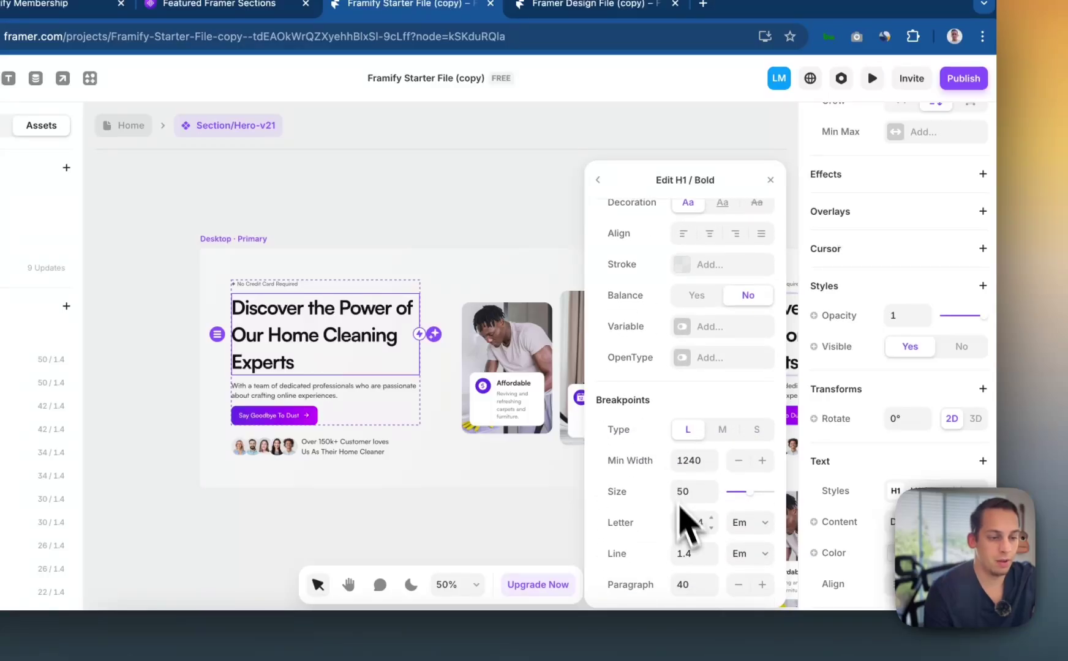
pyautogui.press('Down')
pyautogui.press('Down')
pyautogui.press('Down')
pyautogui.press('Down')
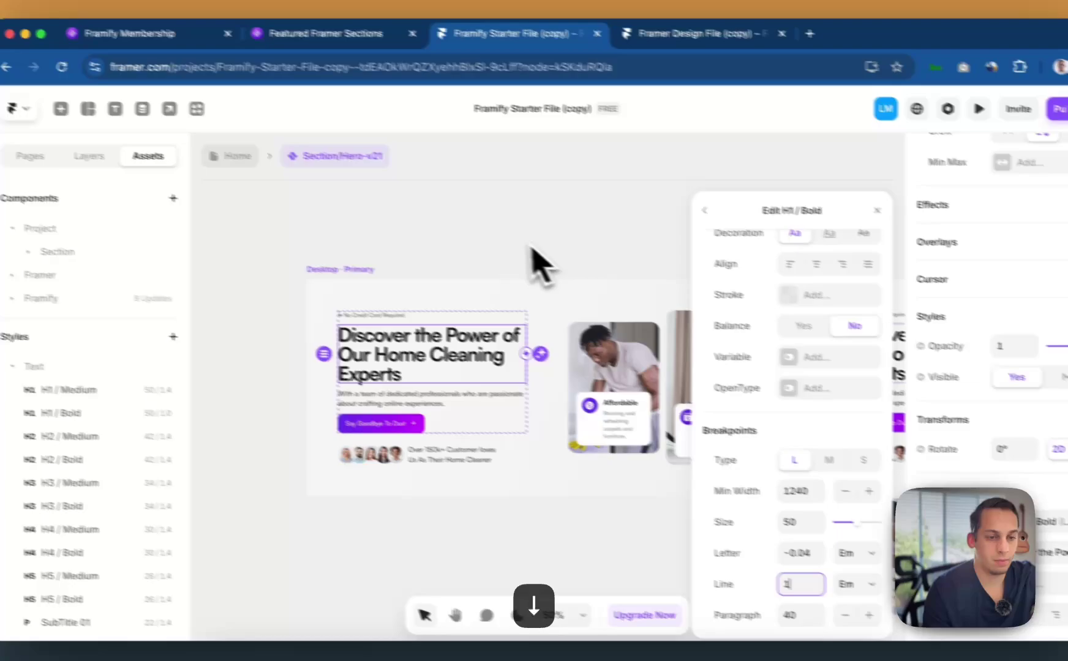
pyautogui.click(542, 264)
# Change the Primary colour style to red #E8322C.
pyautogui.scroll(-10, 126, 527)
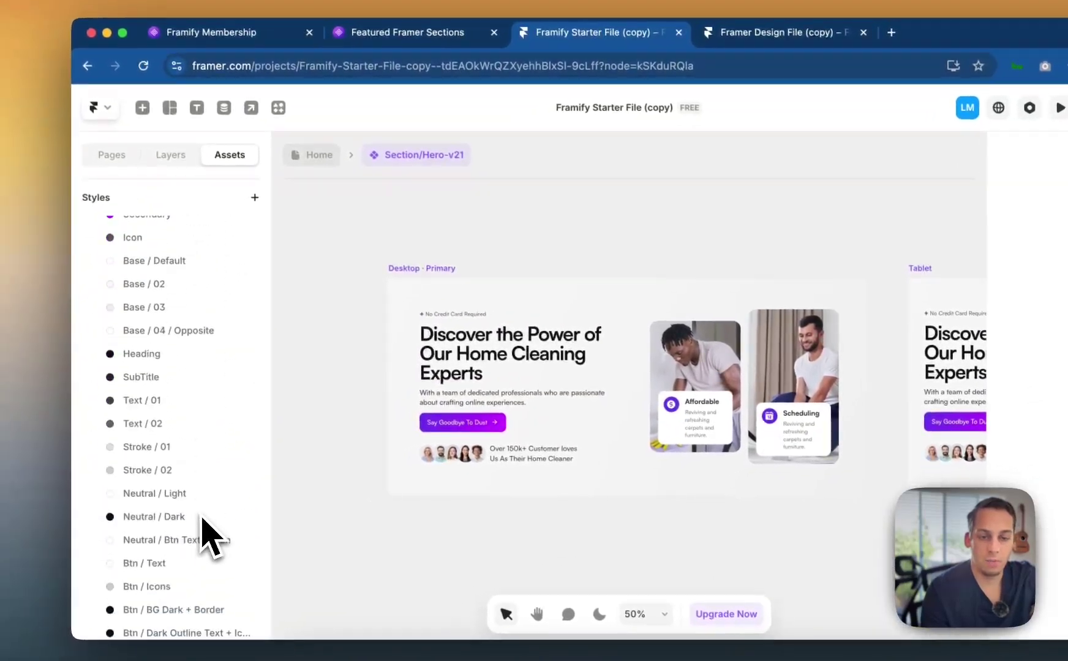
pyautogui.scroll(5, 203, 518)
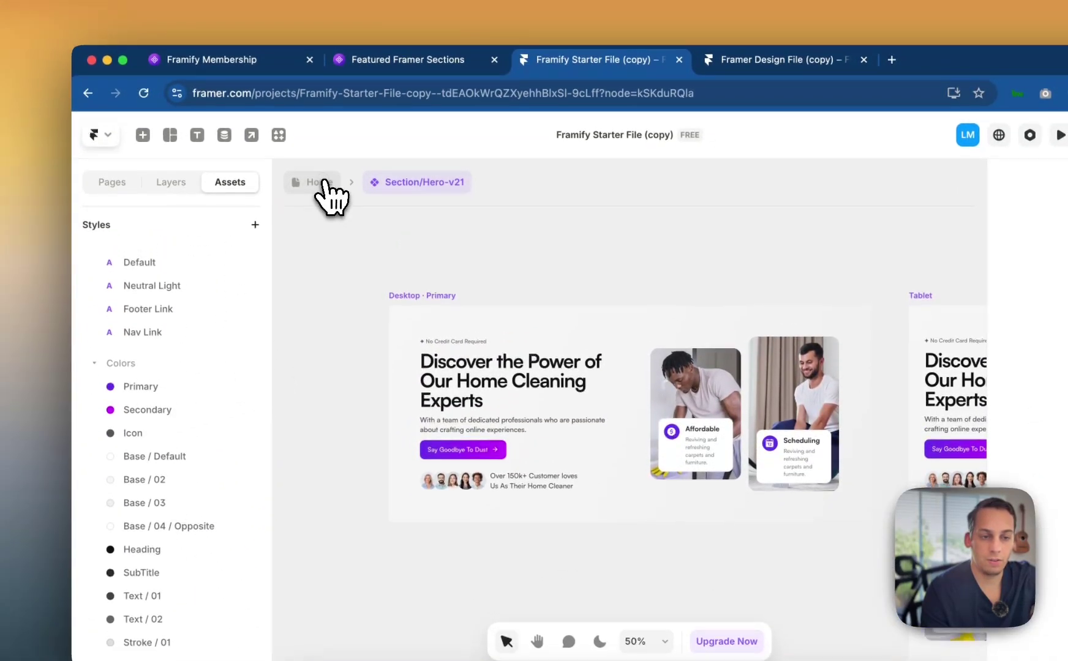
pyautogui.click(316, 155)
pyautogui.scroll(-5, 361, 285)
pyautogui.scroll(-3, 376, 338)
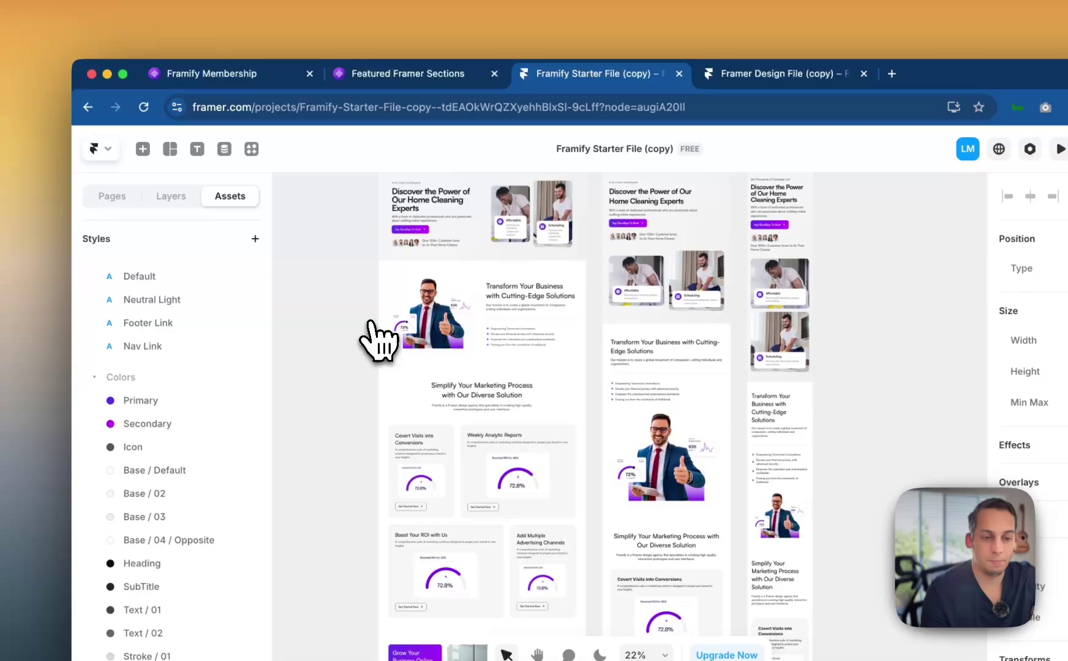
pyautogui.scroll(-5, 377, 336)
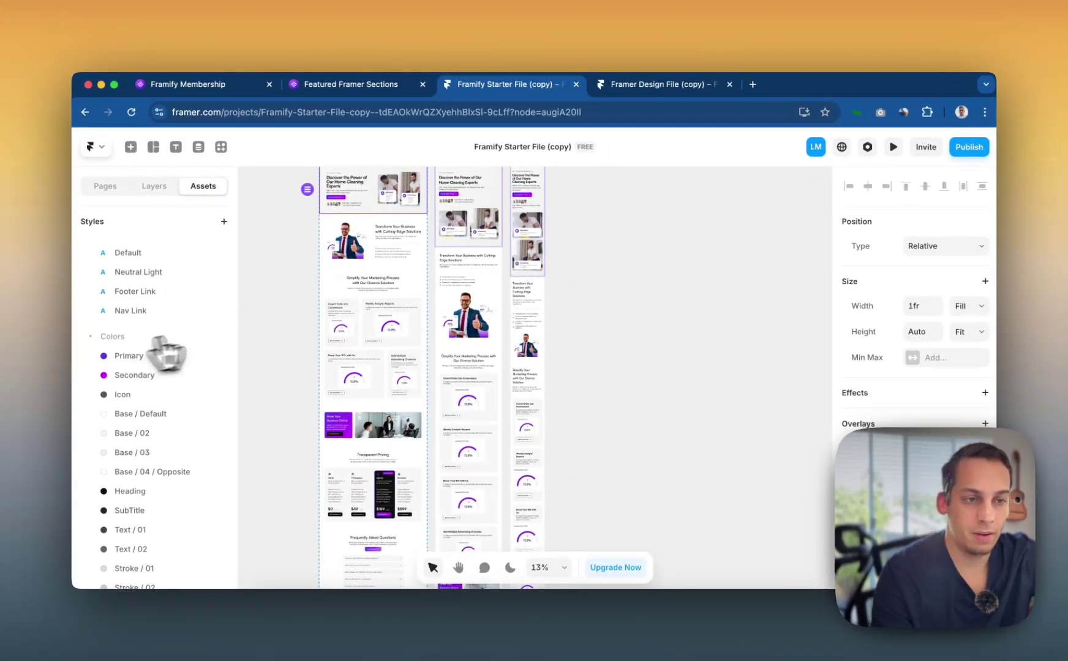
pyautogui.click(129, 358)
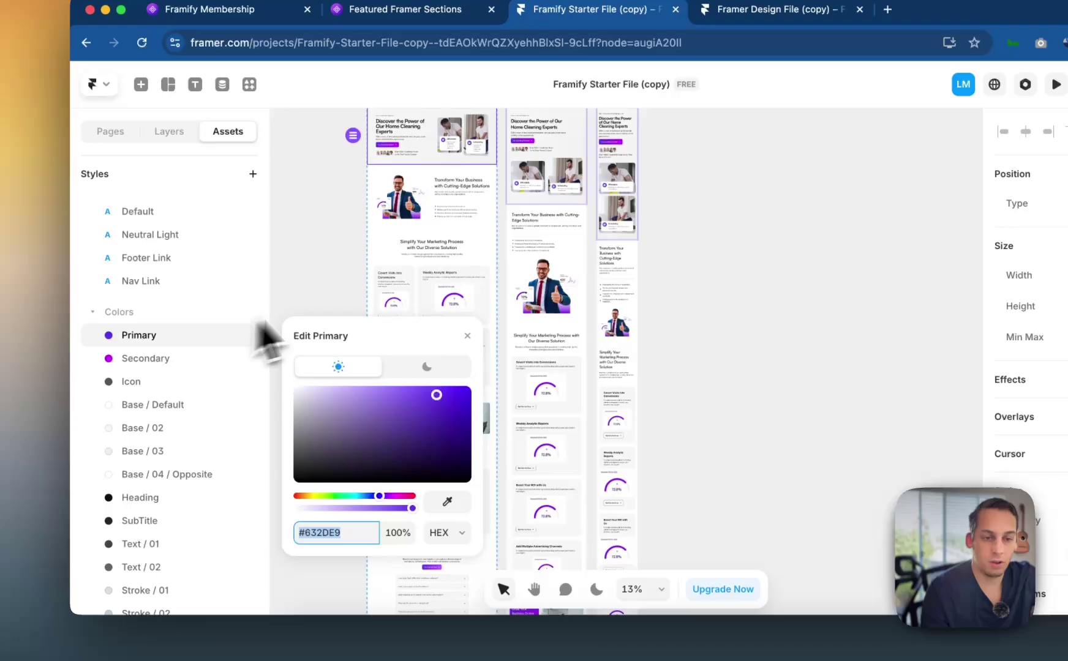
pyautogui.scroll(-3, 294, 327)
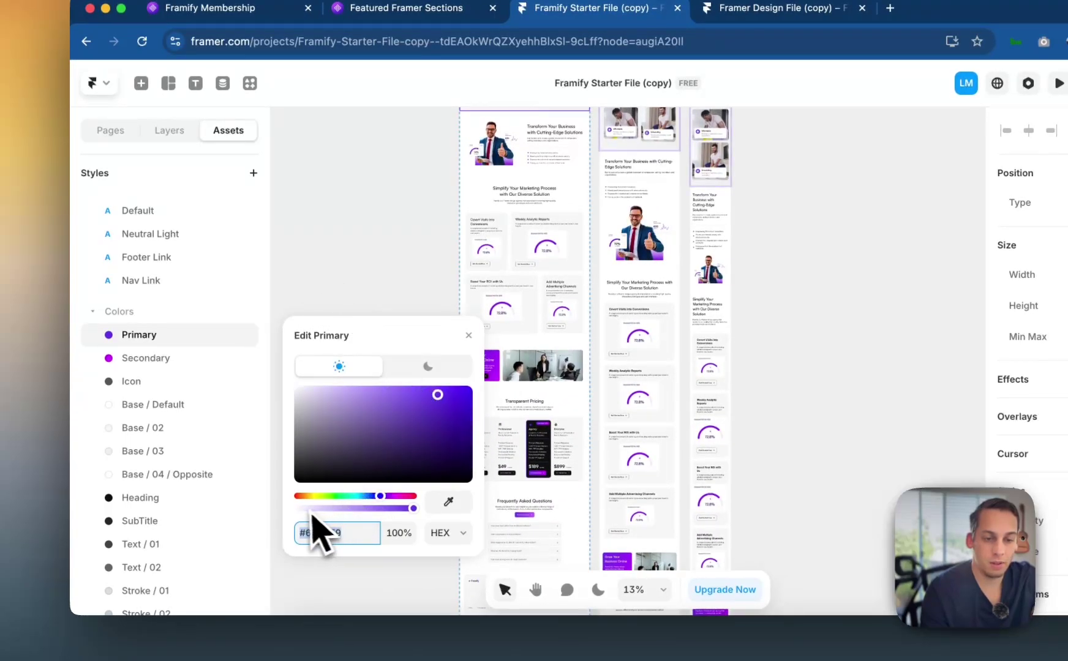
pyautogui.click(298, 497)
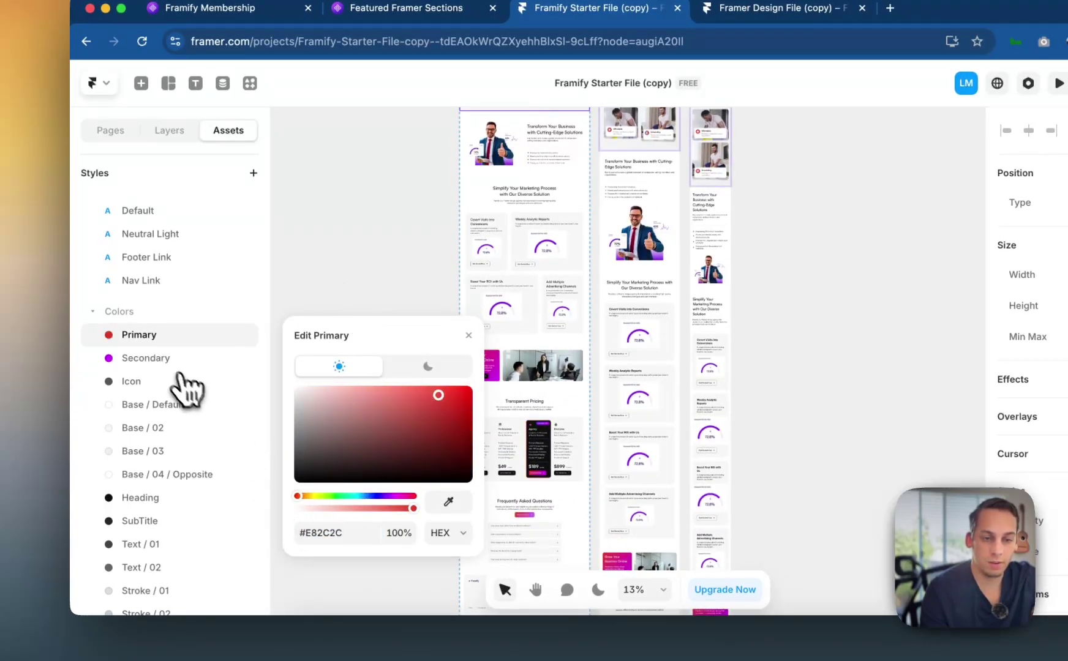
# Shift the Secondary colour hue to red and darken it to #823333.
pyautogui.click(177, 364)
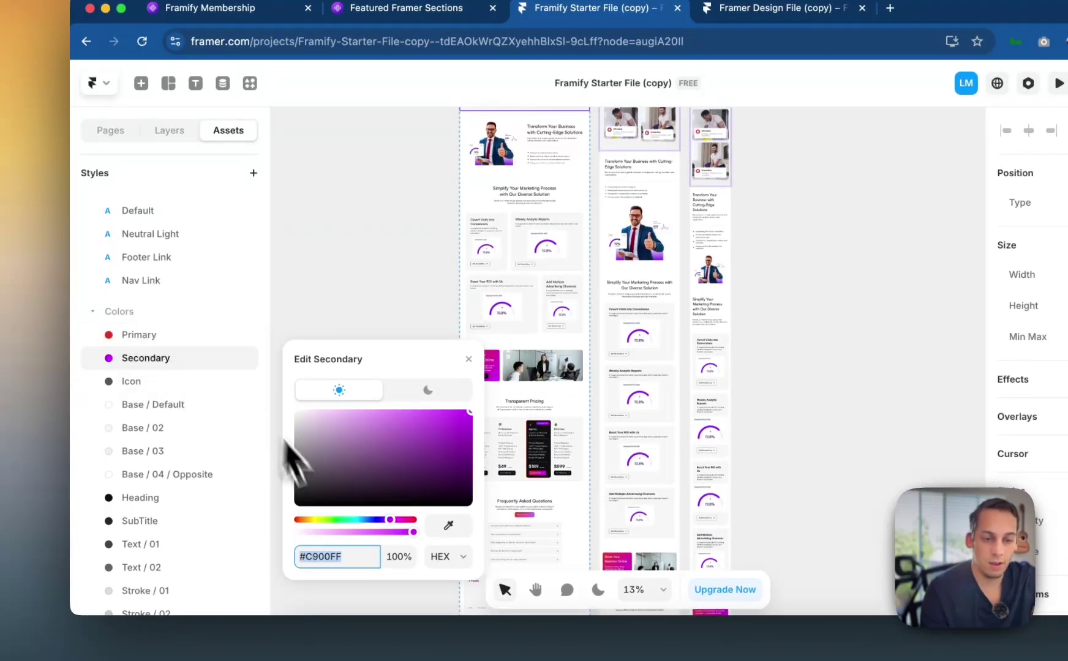
pyautogui.click(307, 523)
pyautogui.moveTo(308, 522); pyautogui.dragTo(294, 520)
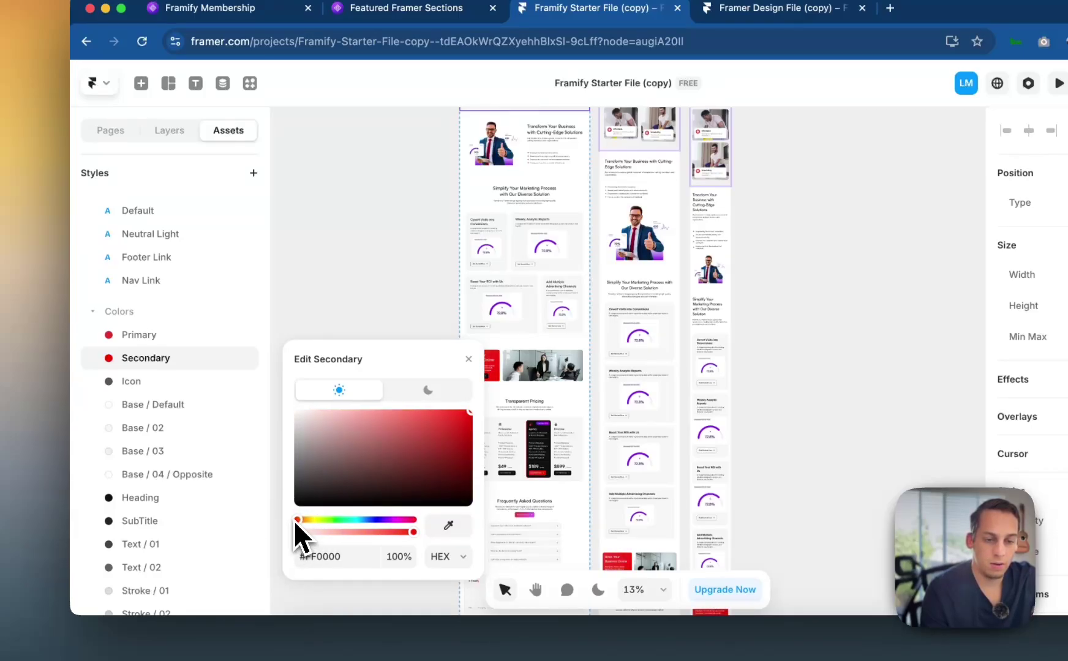
pyautogui.moveTo(418, 449); pyautogui.dragTo(405, 458)
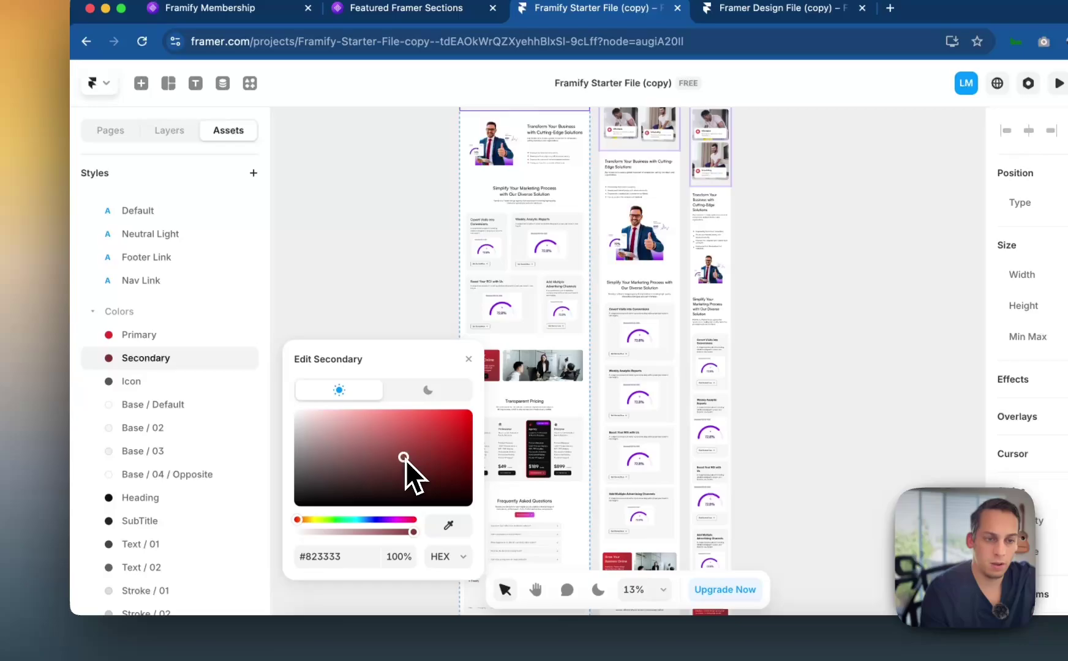
pyautogui.hscroll(-5, 569, 362)
pyautogui.click(474, 306)
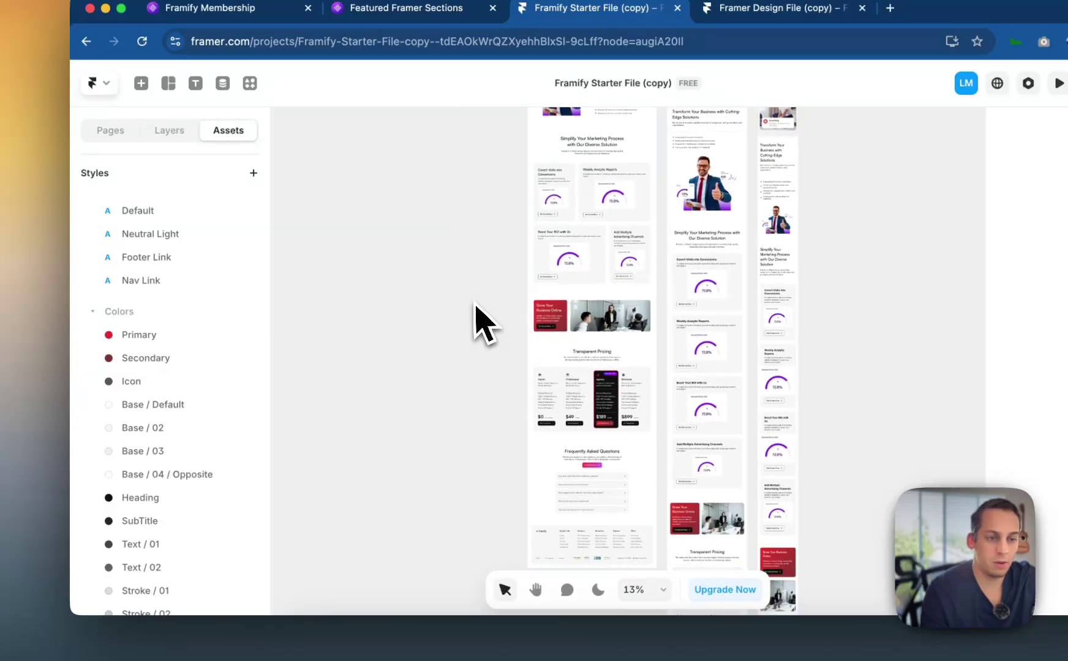
pyautogui.scroll(10, 476, 306)
pyautogui.scroll(5, 456, 257)
pyautogui.scroll(5, 456, 257)
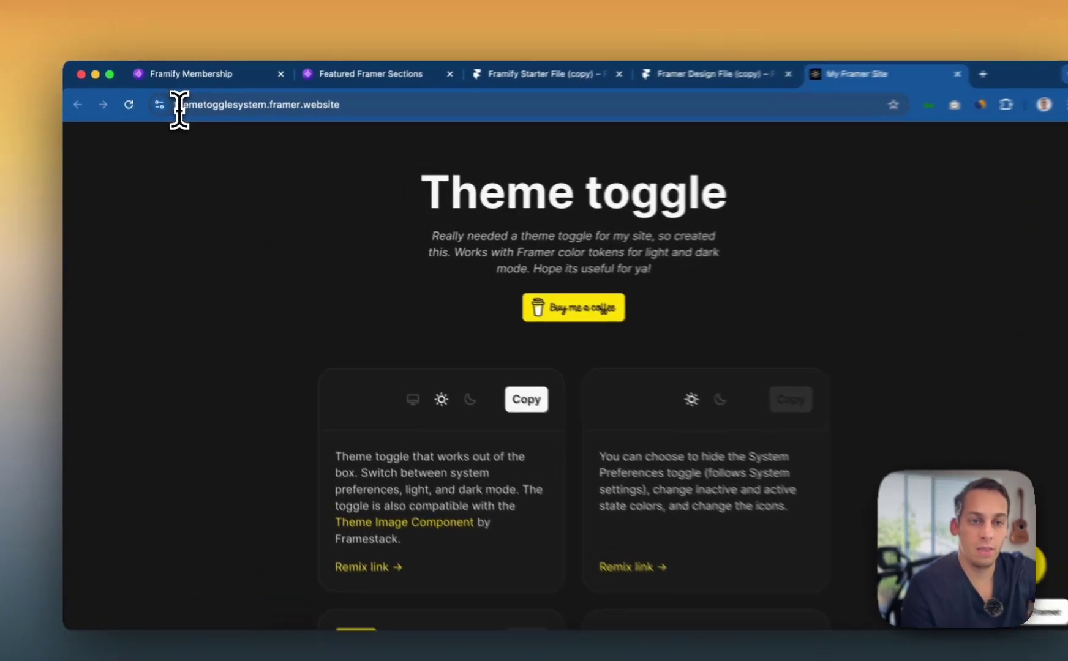
# Scroll to the single light/dark toggle on the Theme toggle site and flip it repeatedly.
pyautogui.click(179, 116)
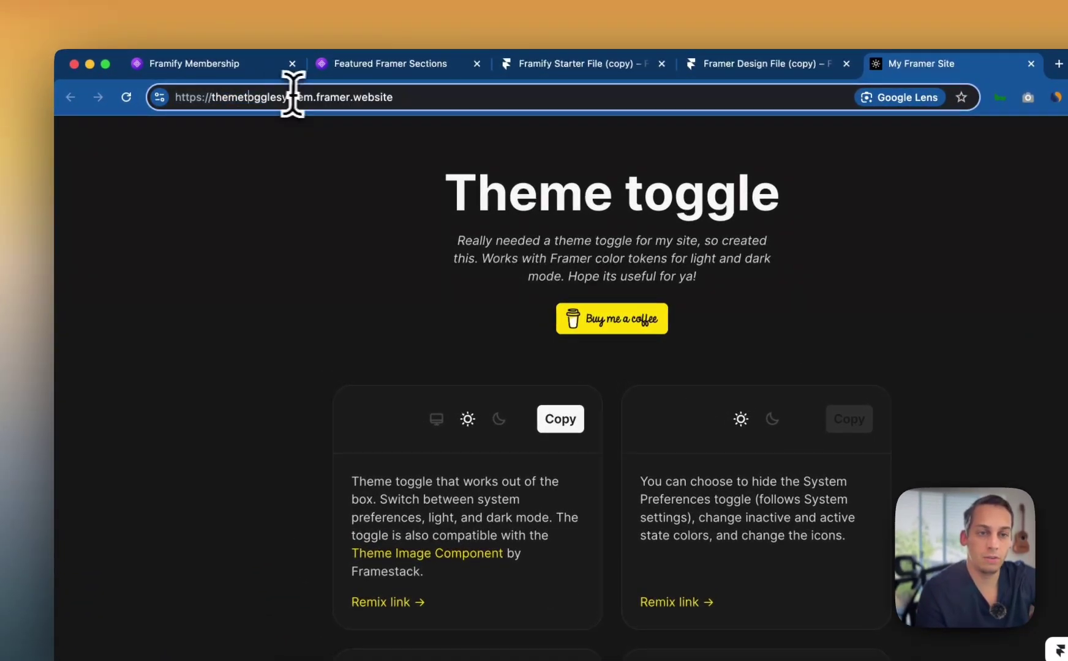
pyautogui.click(296, 158)
pyautogui.scroll(-5, 374, 301)
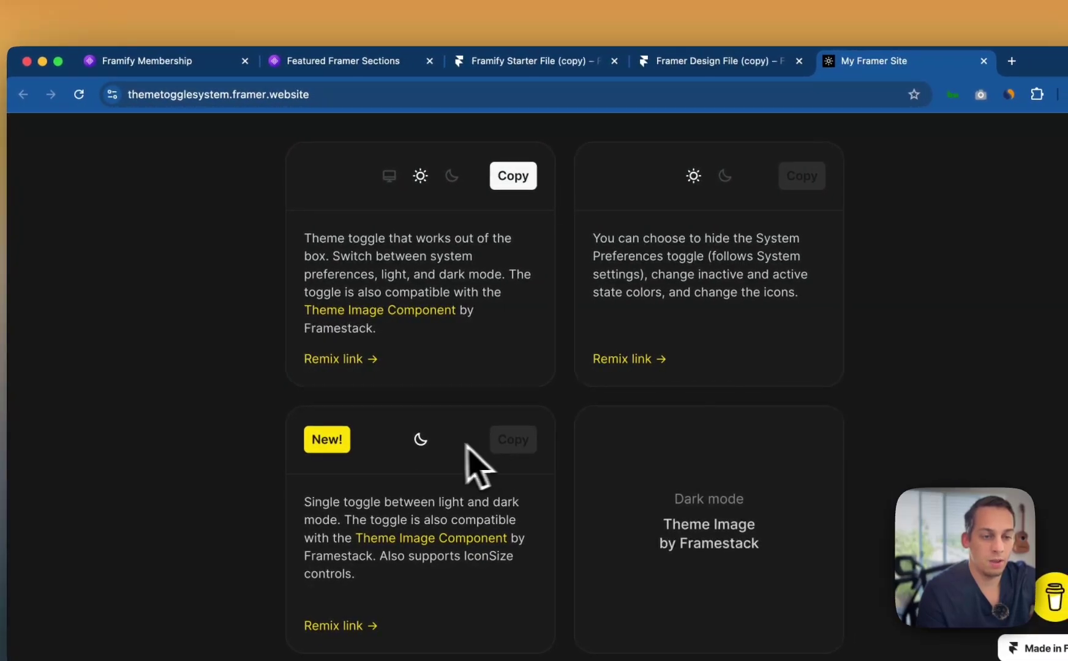
pyautogui.click(424, 445)
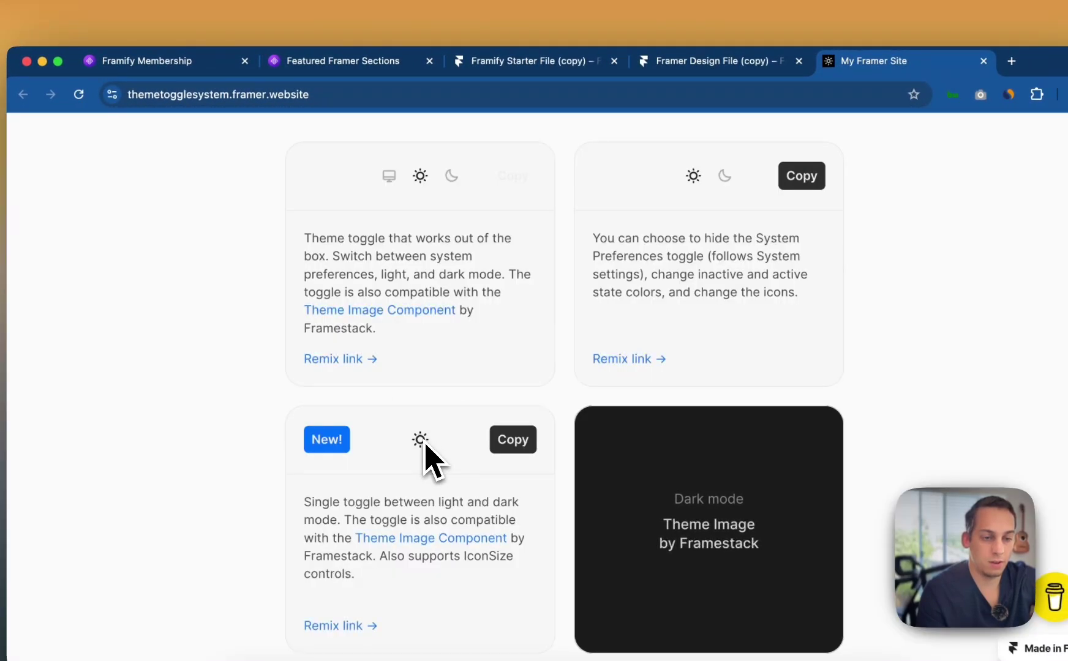
pyautogui.click(424, 446)
pyautogui.click(423, 446)
pyautogui.click(424, 447)
# Leave the page in dark theme, copy the single toggle, and open the Framer nav bar.
pyautogui.click(424, 447)
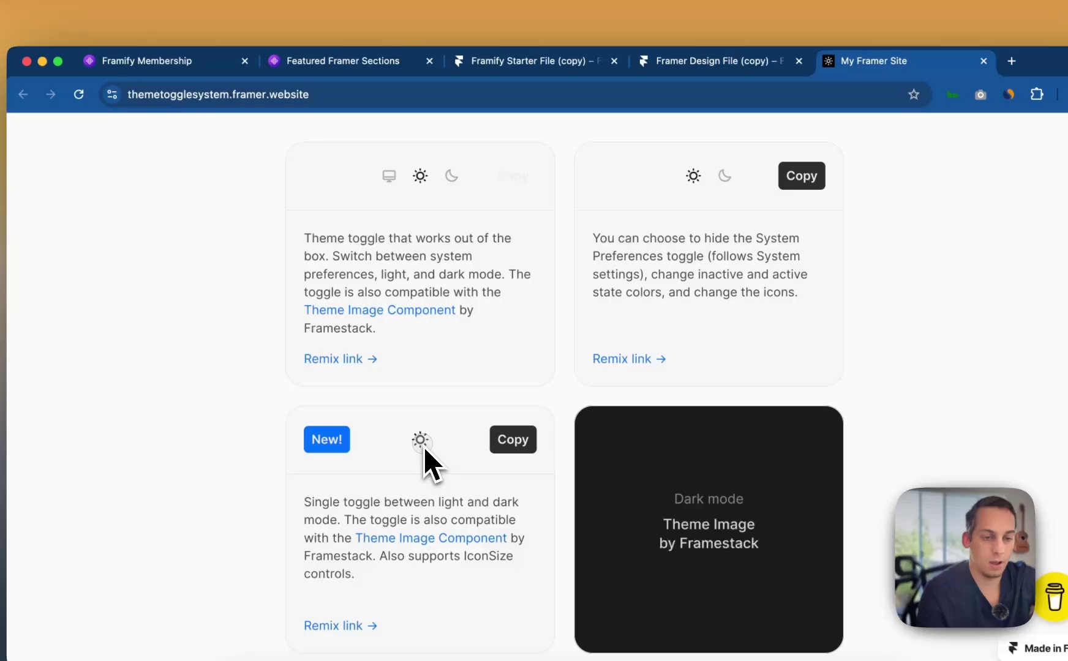
pyautogui.click(425, 447)
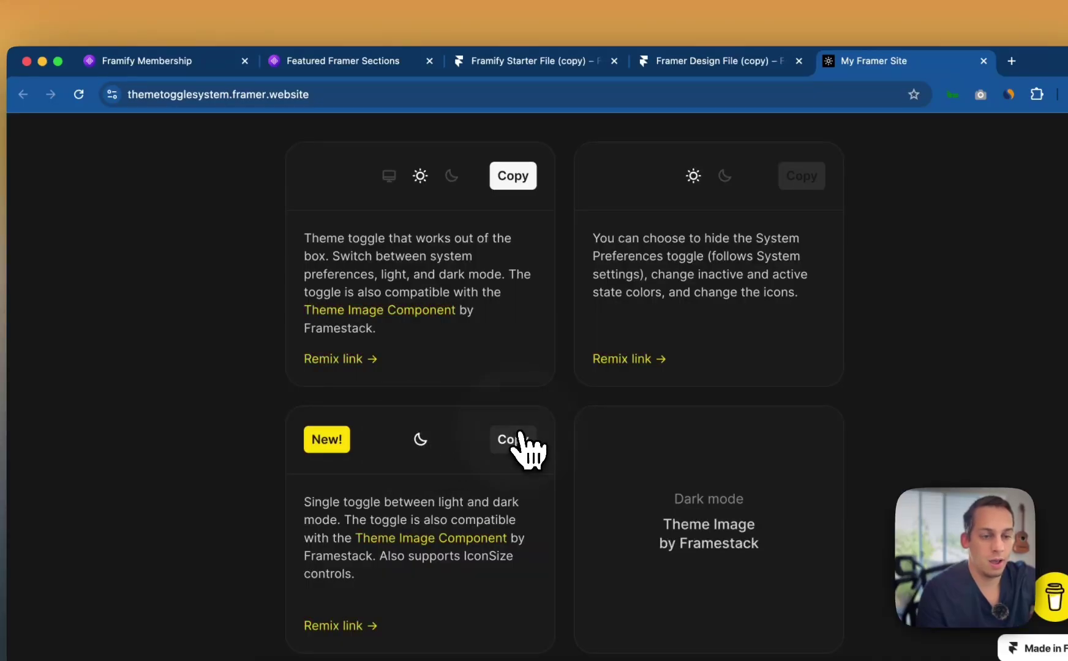
pyautogui.click(501, 65)
pyautogui.doubleClick(512, 354)
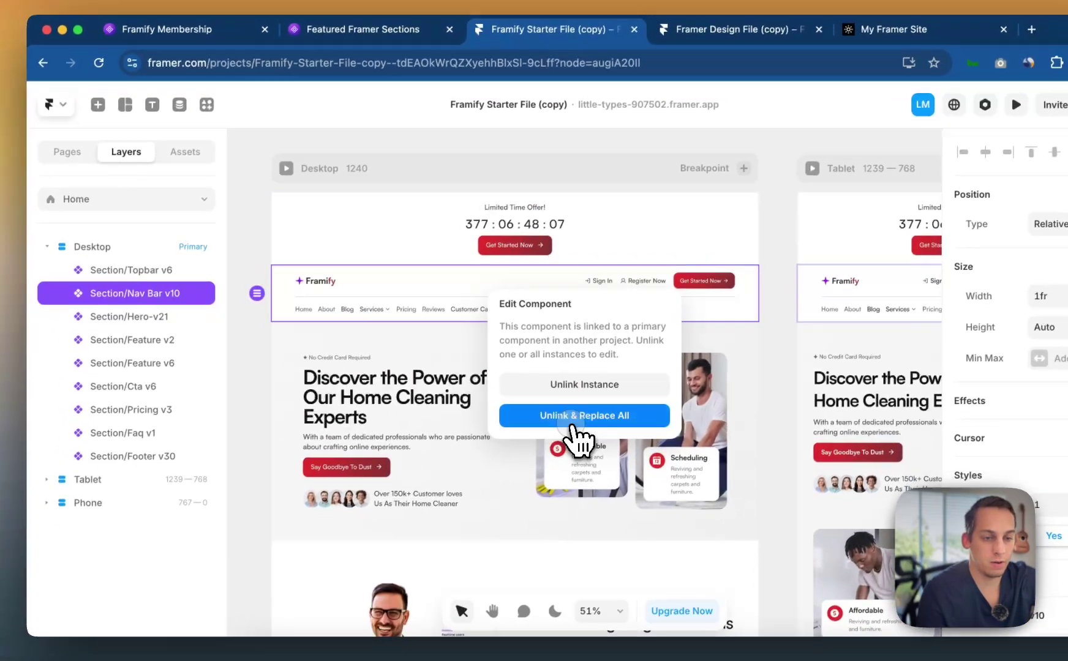
# Unlink Nav Bar v10 and paste the SingleToggle into its right column just left of Sign In.
pyautogui.click(533, 473)
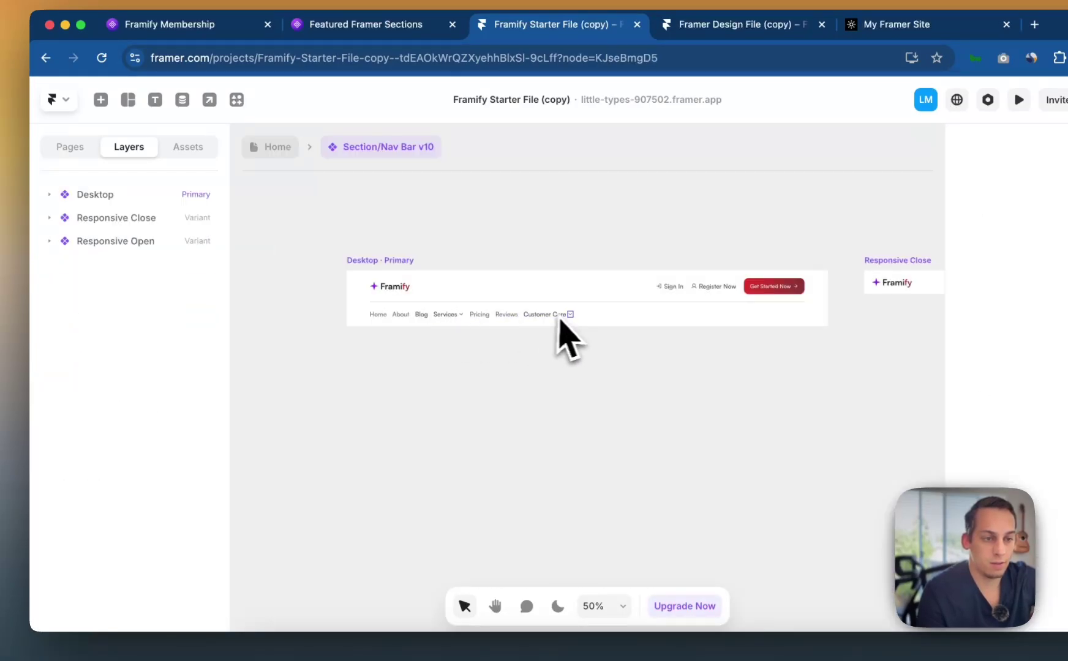
pyautogui.click(664, 292)
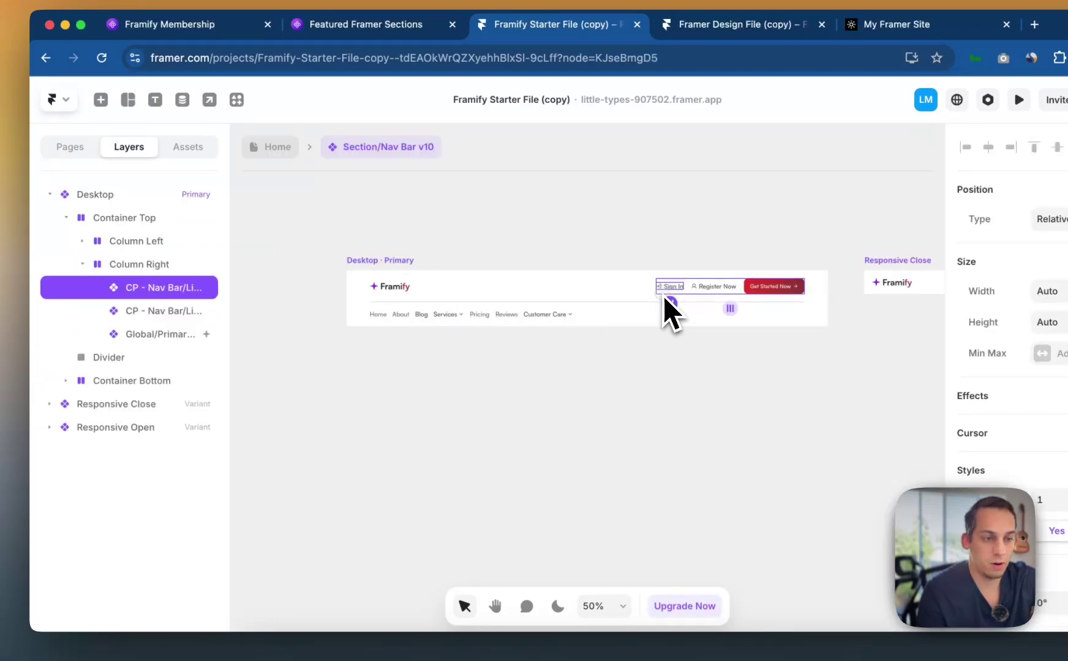
pyautogui.press('Escape')
pyautogui.press('super+v')
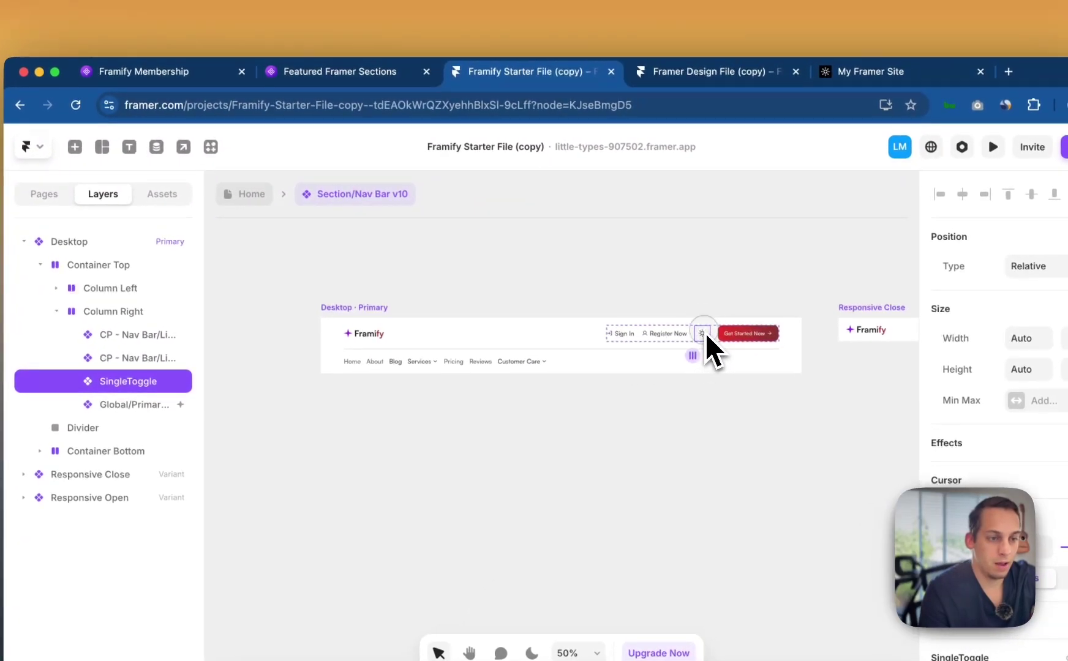
pyautogui.moveTo(705, 336); pyautogui.dragTo(632, 358)
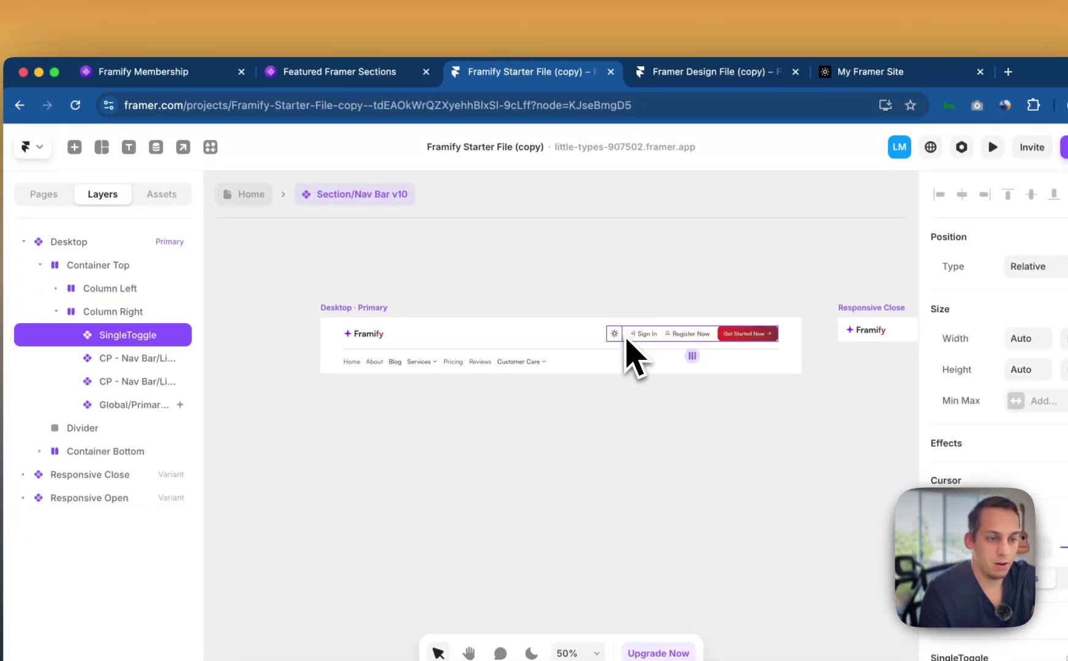
pyautogui.click(552, 297)
# Publish the updated site and open the live version in a new tab.
pyautogui.click(248, 194)
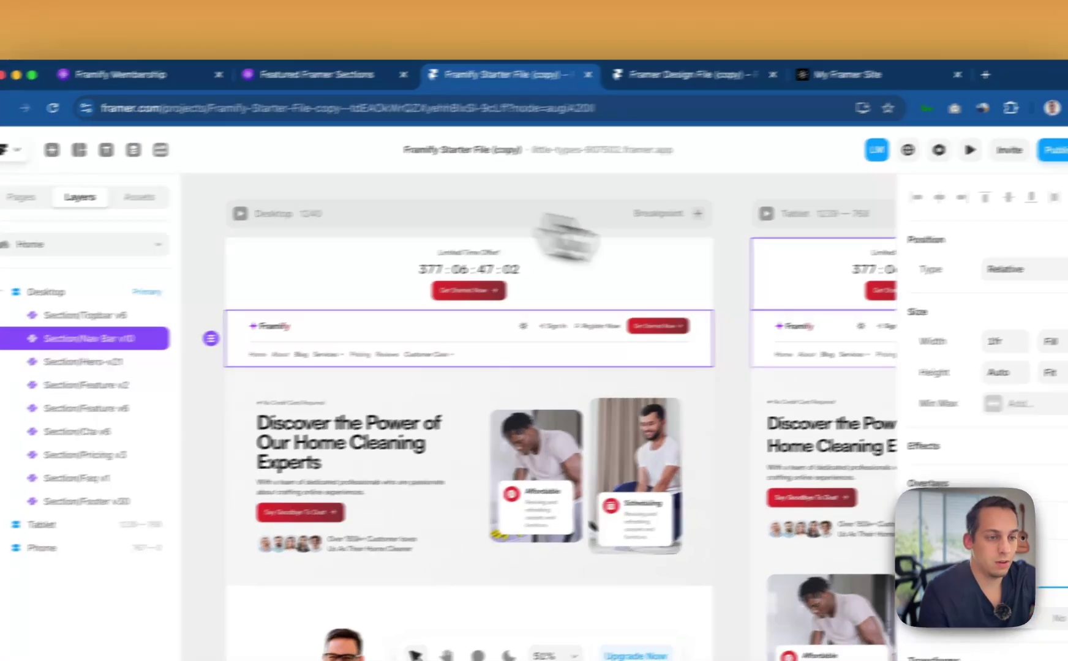
pyautogui.click(1065, 147)
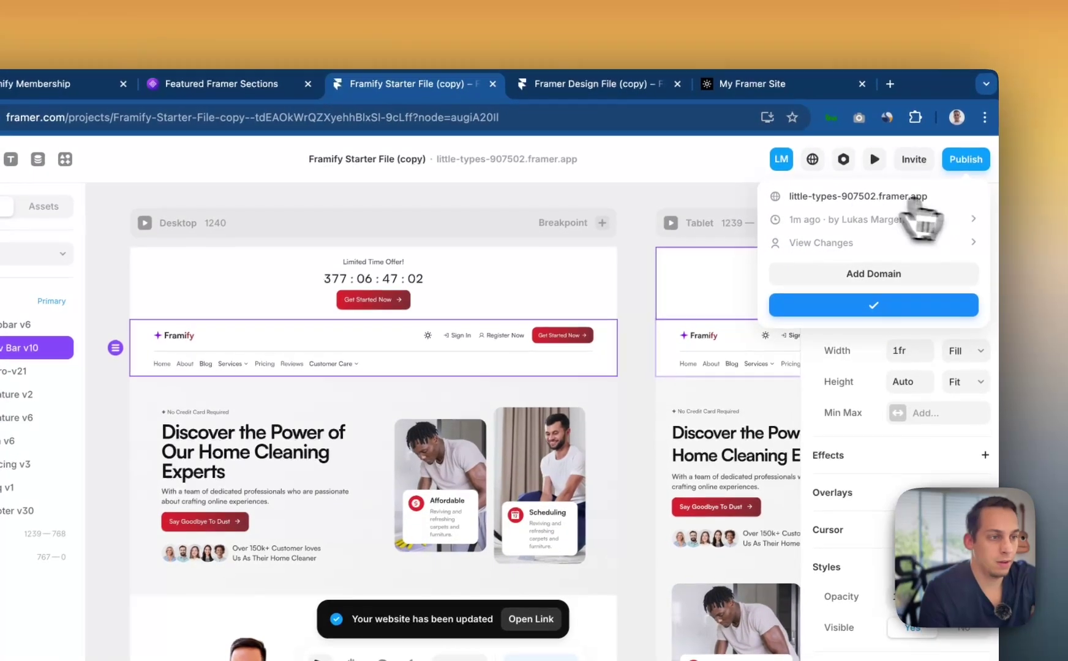
pyautogui.click(821, 194)
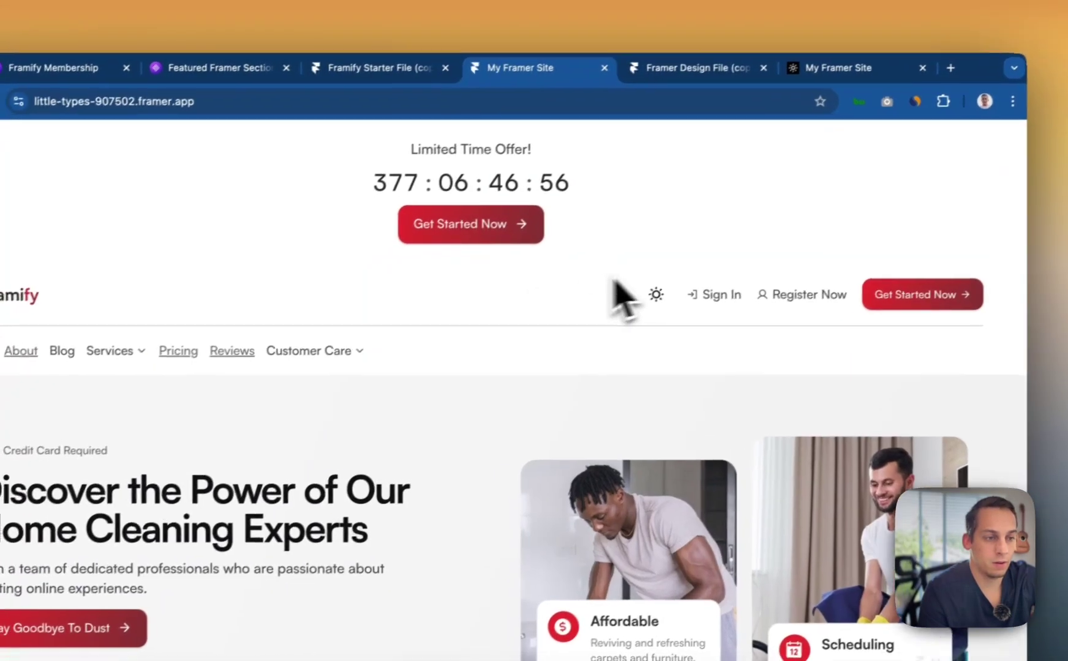
# Flip the live site's toggle between light and dark, then close it and show Pages.
pyautogui.click(656, 295)
pyautogui.click(656, 295)
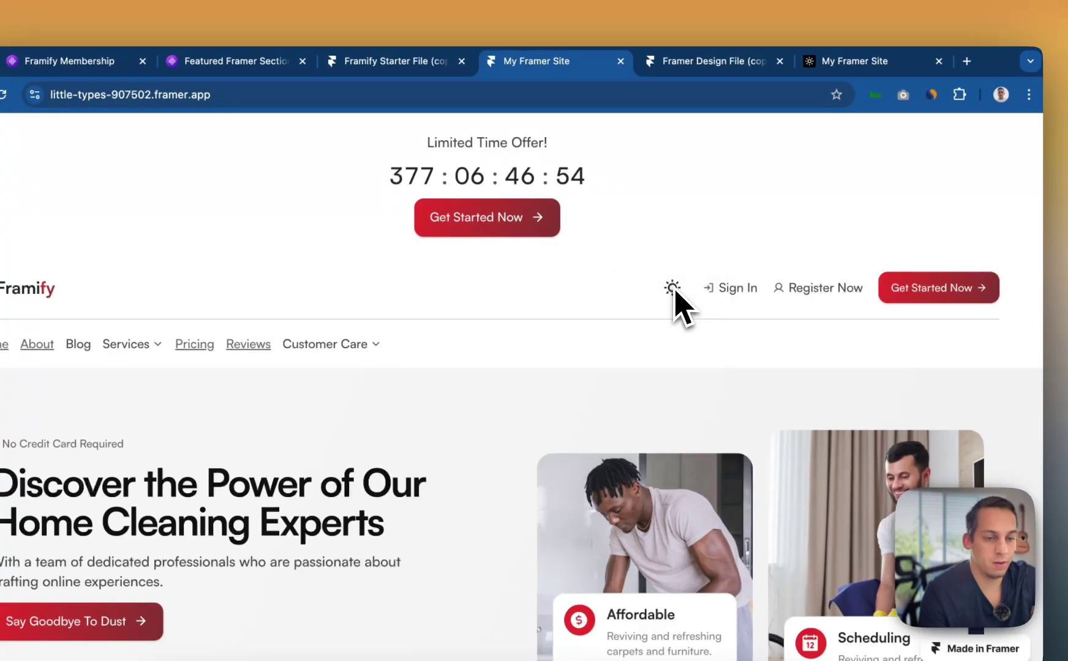
pyautogui.click(656, 295)
pyautogui.scroll(-3, 578, 470)
pyautogui.scroll(3, 575, 469)
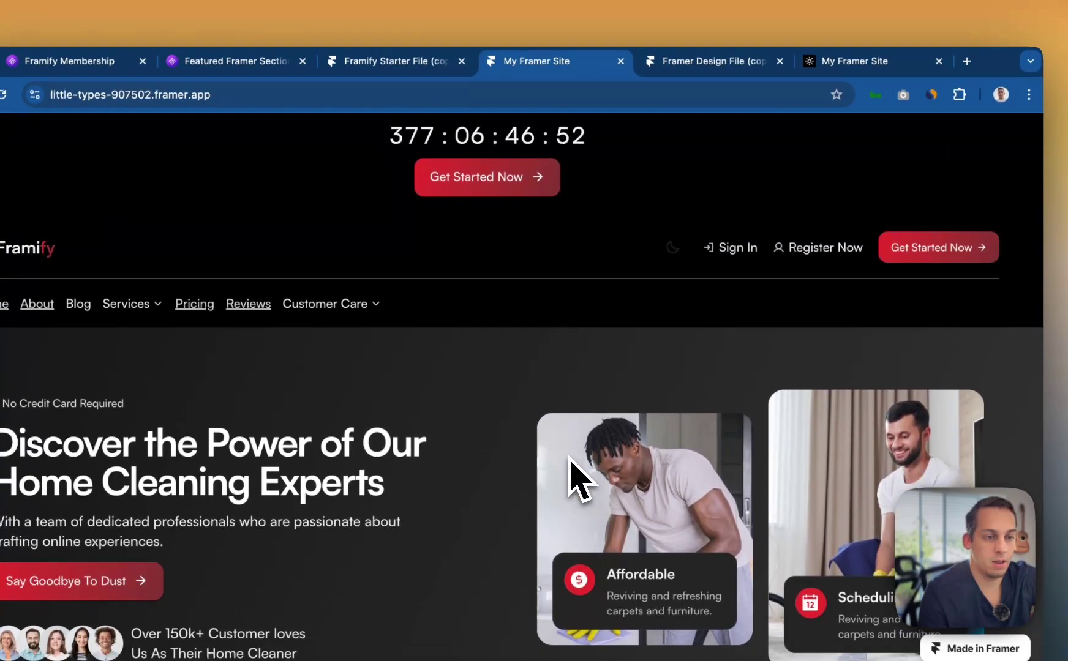
pyautogui.click(673, 289)
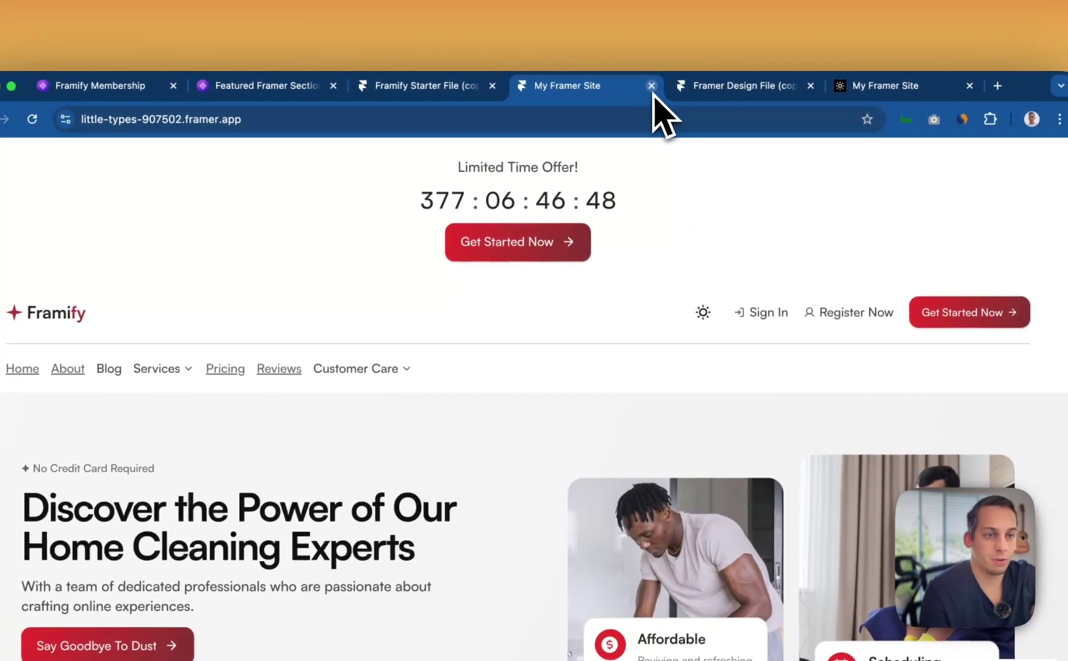
pyautogui.click(652, 86)
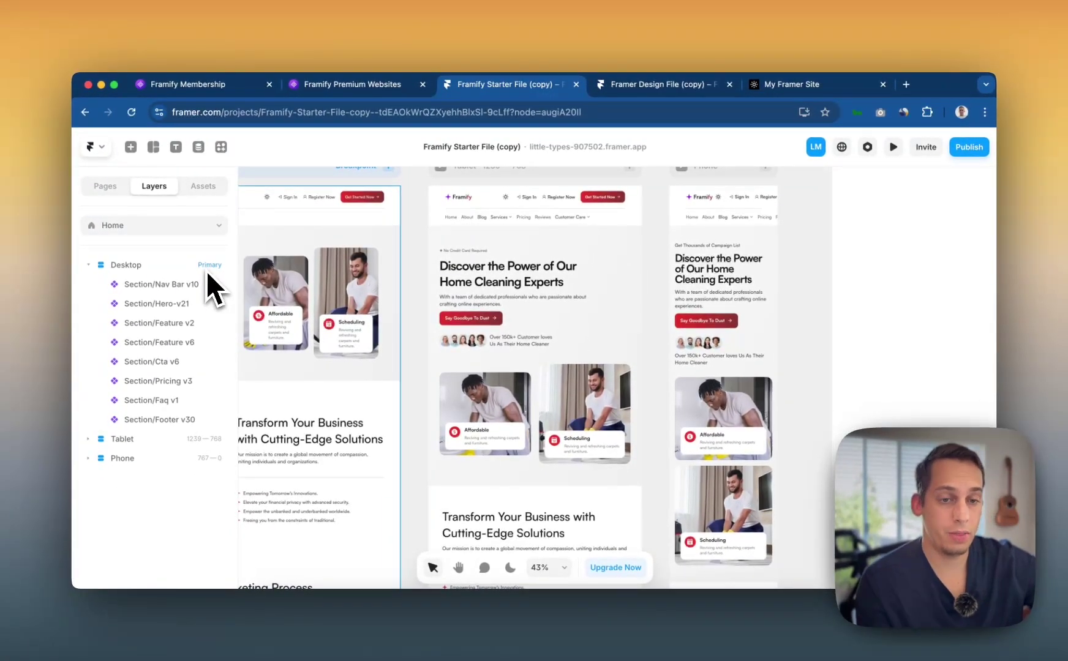
pyautogui.click(105, 187)
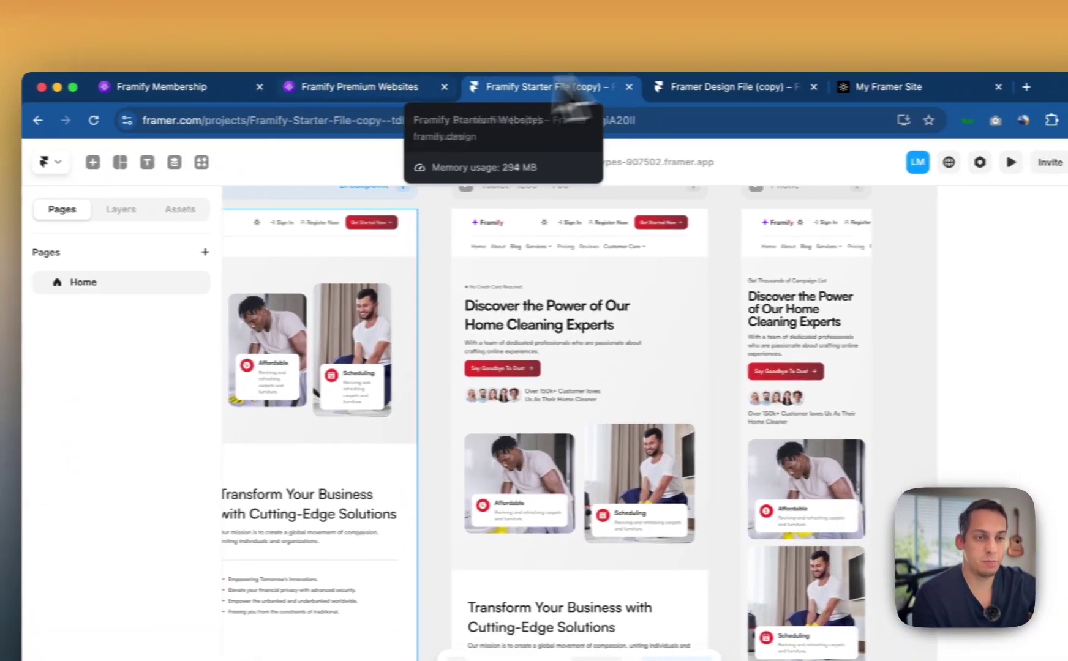
# Go to Framify's Remix Framer Files page via Dashboard, then switch to the Framer Design File copy.
pyautogui.click(429, 89)
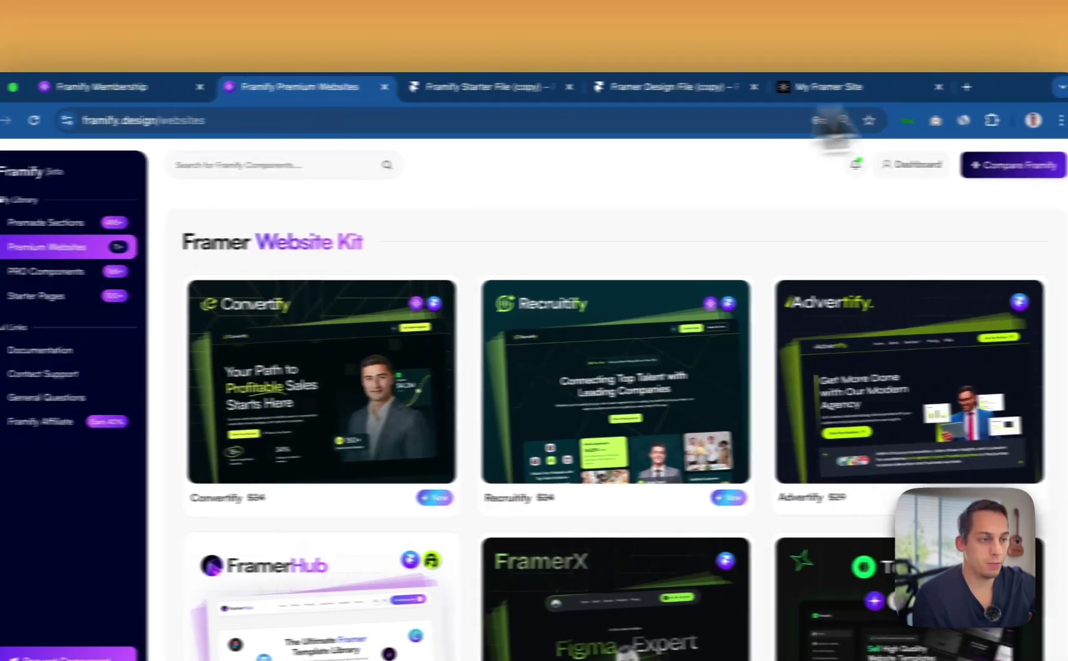
pyautogui.click(916, 164)
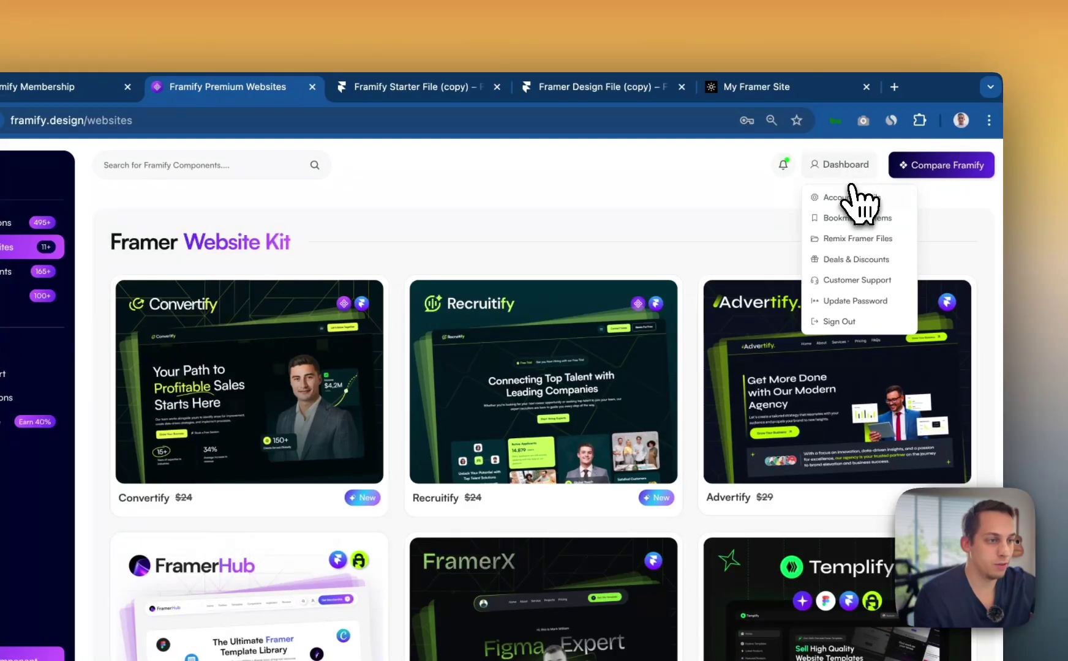
pyautogui.click(897, 240)
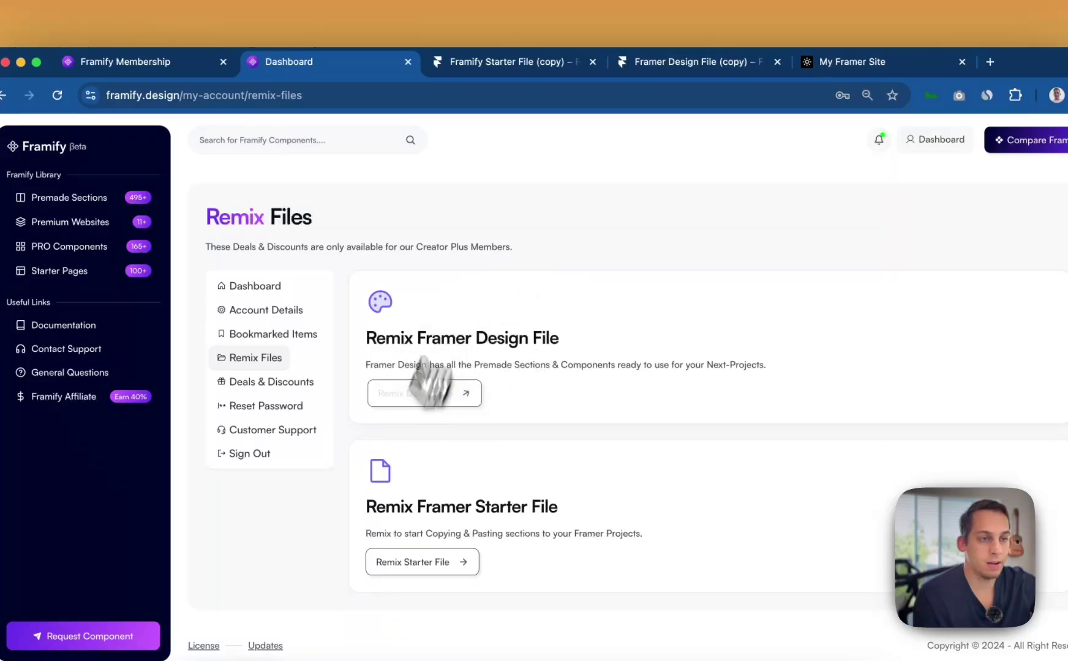
pyautogui.click(637, 61)
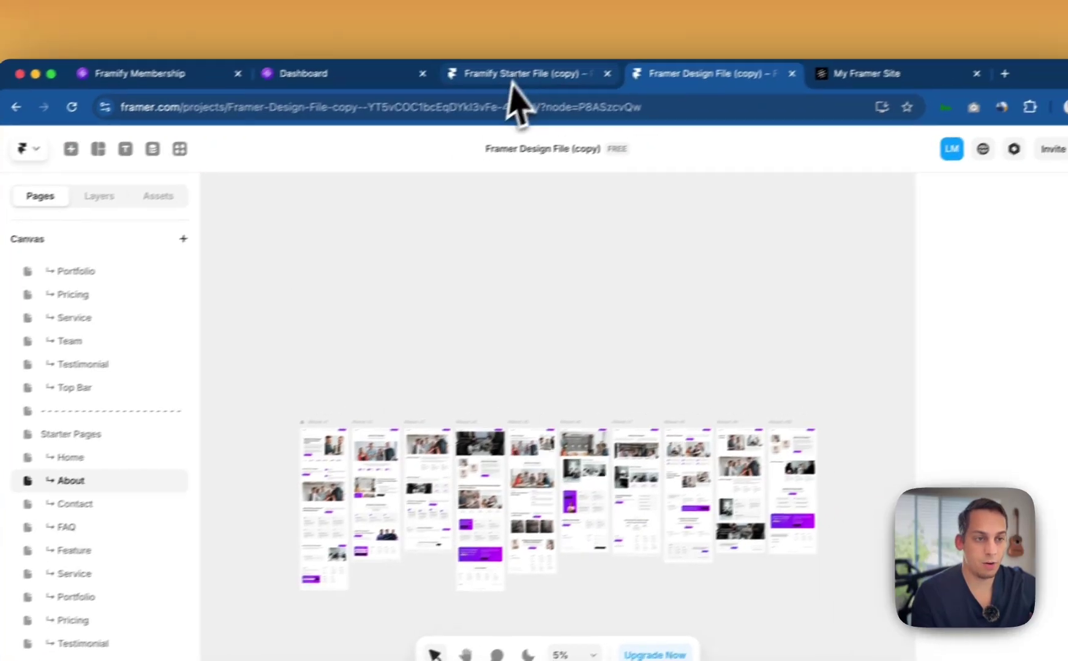
# Select the About v2 frame in the Framer Design File copy and copy it with Cmd+C.
pyautogui.click(573, 49)
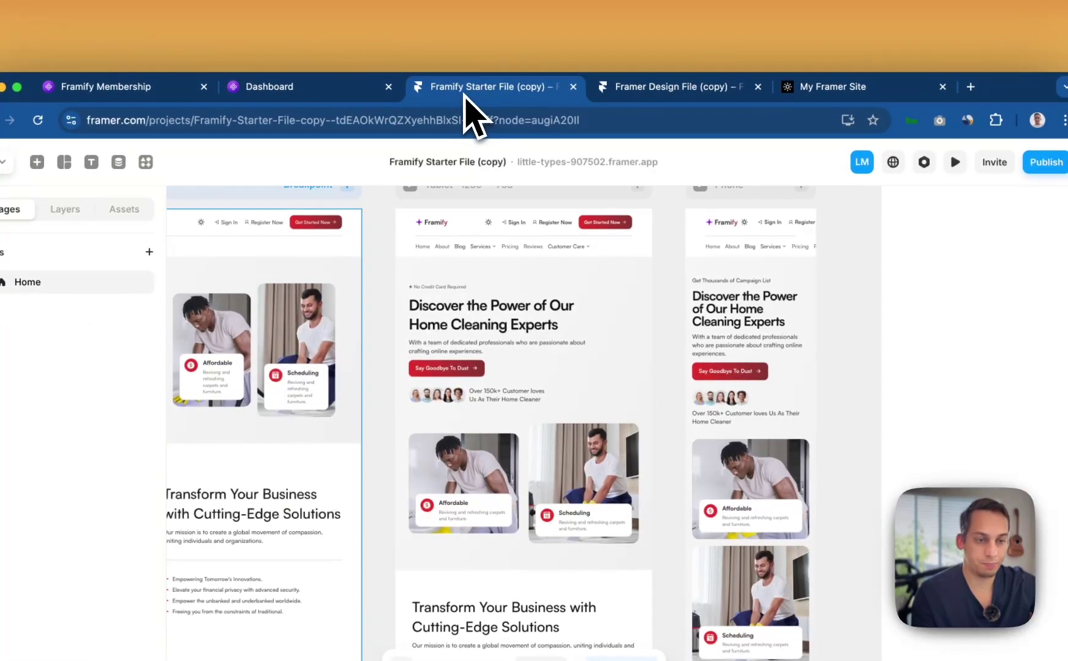
pyautogui.scroll(-5, 381, 300)
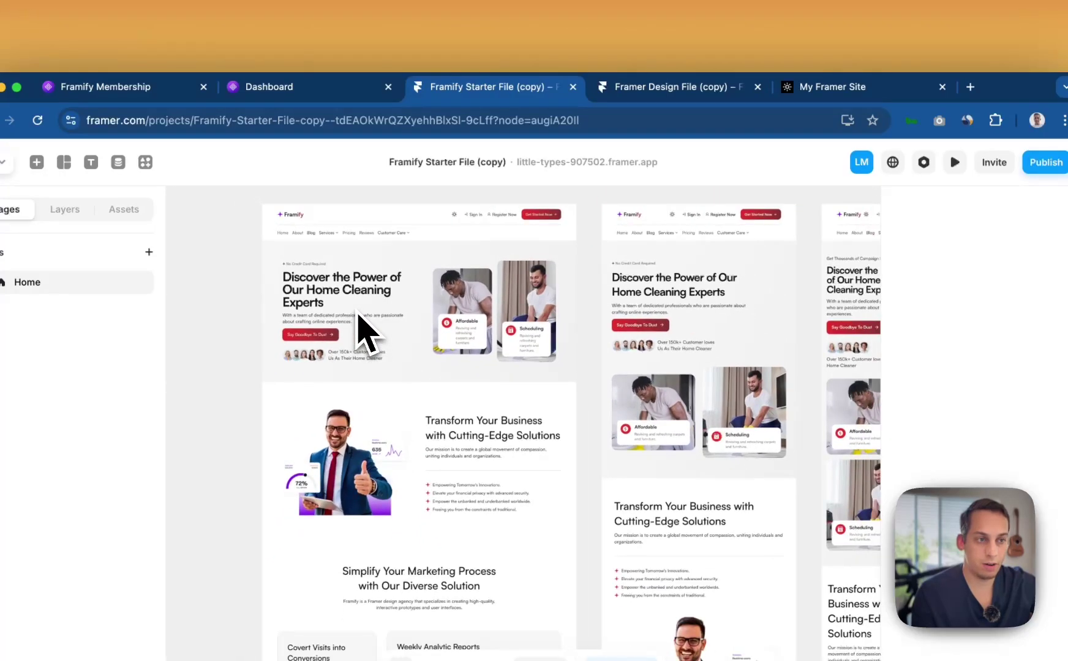
pyautogui.click(705, 88)
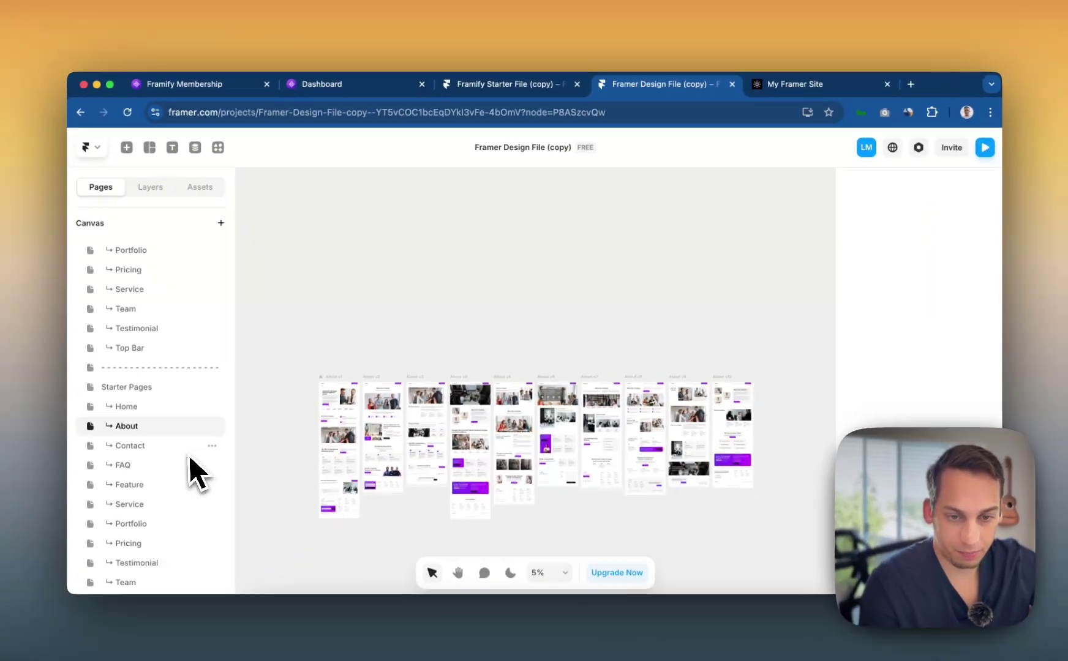
pyautogui.scroll(5, 381, 395)
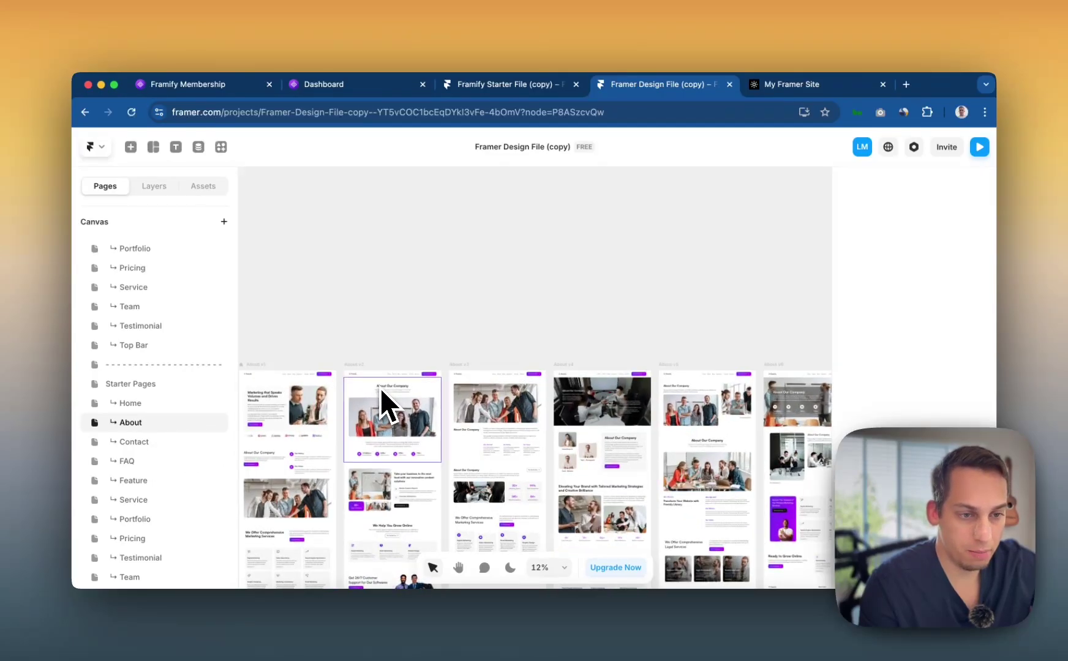
pyautogui.scroll(3, 455, 364)
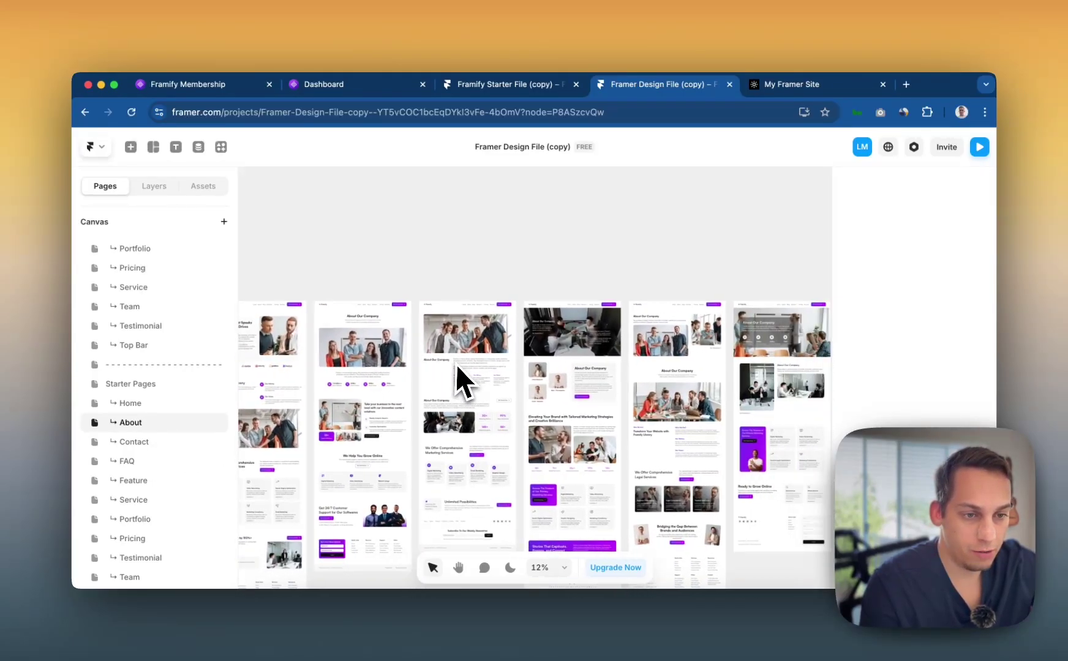
pyautogui.scroll(6, 386, 352)
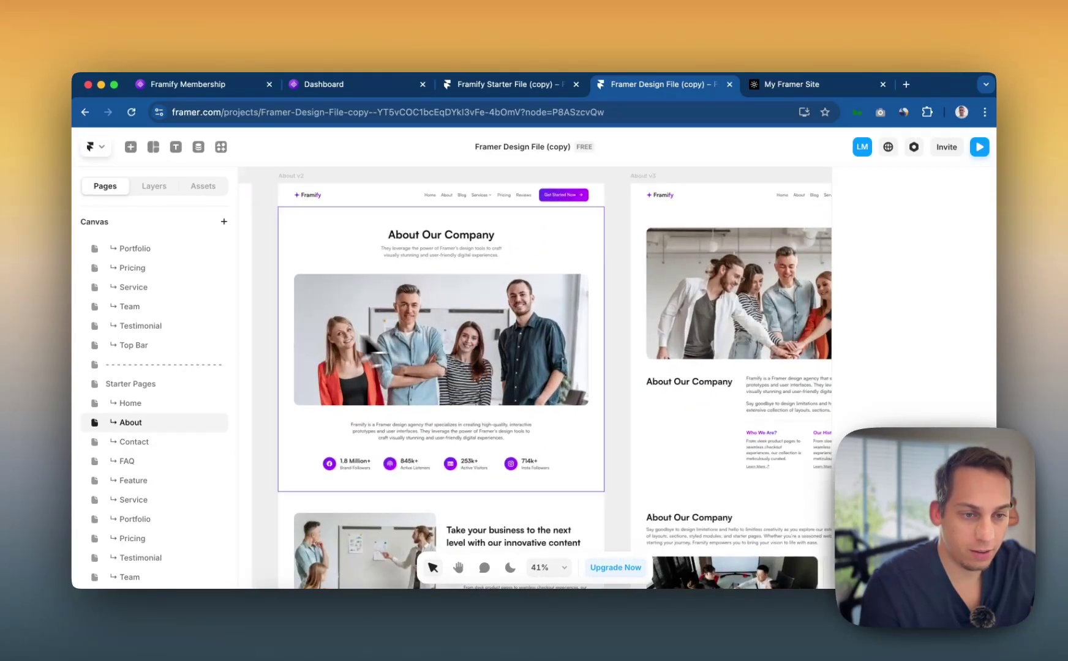
pyautogui.scroll(-2, 435, 346)
pyautogui.click(327, 208)
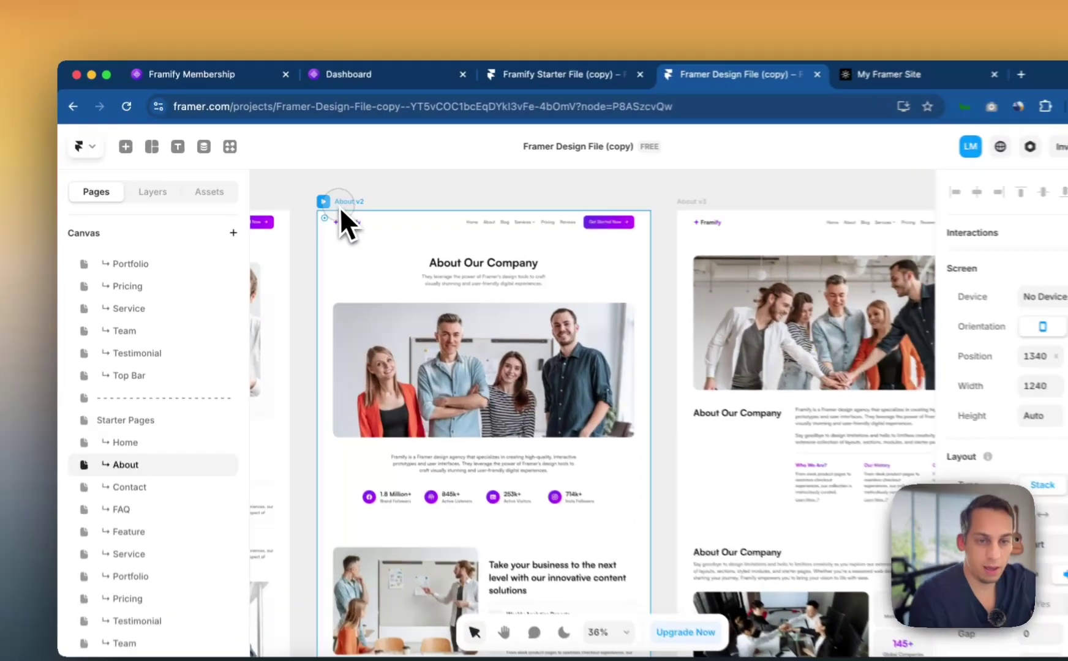
pyautogui.press('super+c')
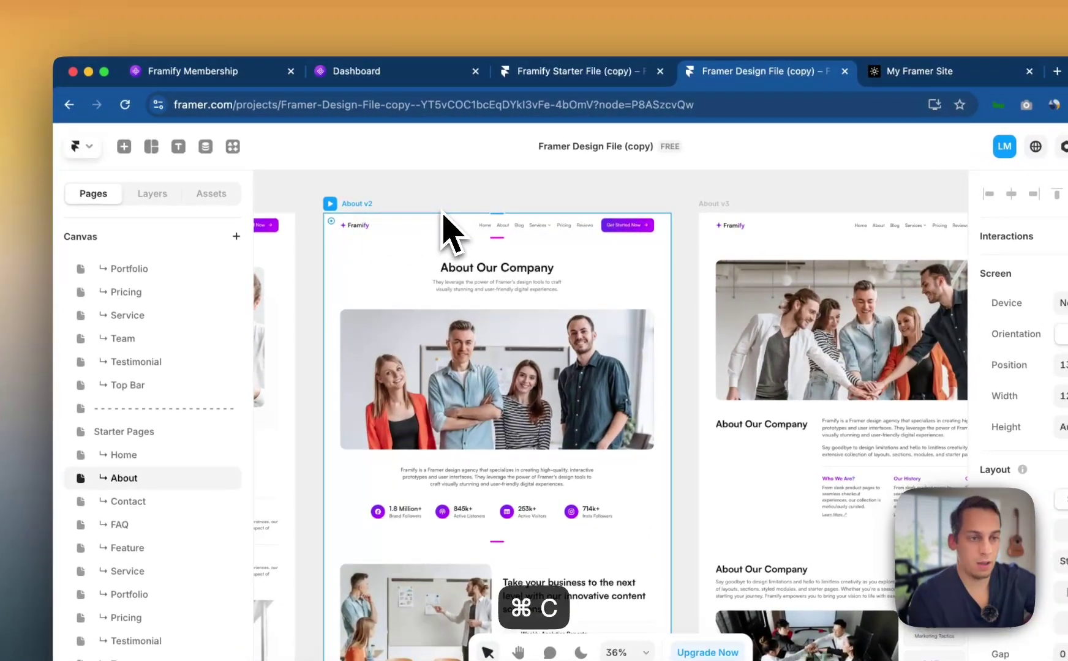
# Add a new blank about page to the Framify Starter File copy.
pyautogui.click(580, 72)
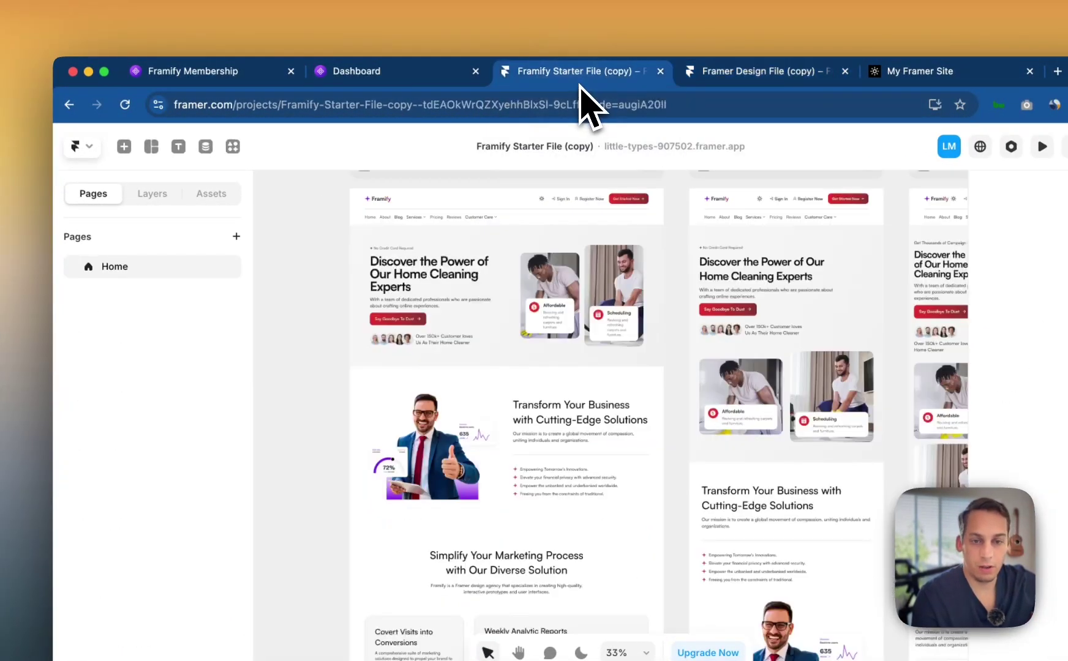
pyautogui.click(236, 237)
pyautogui.click(278, 257)
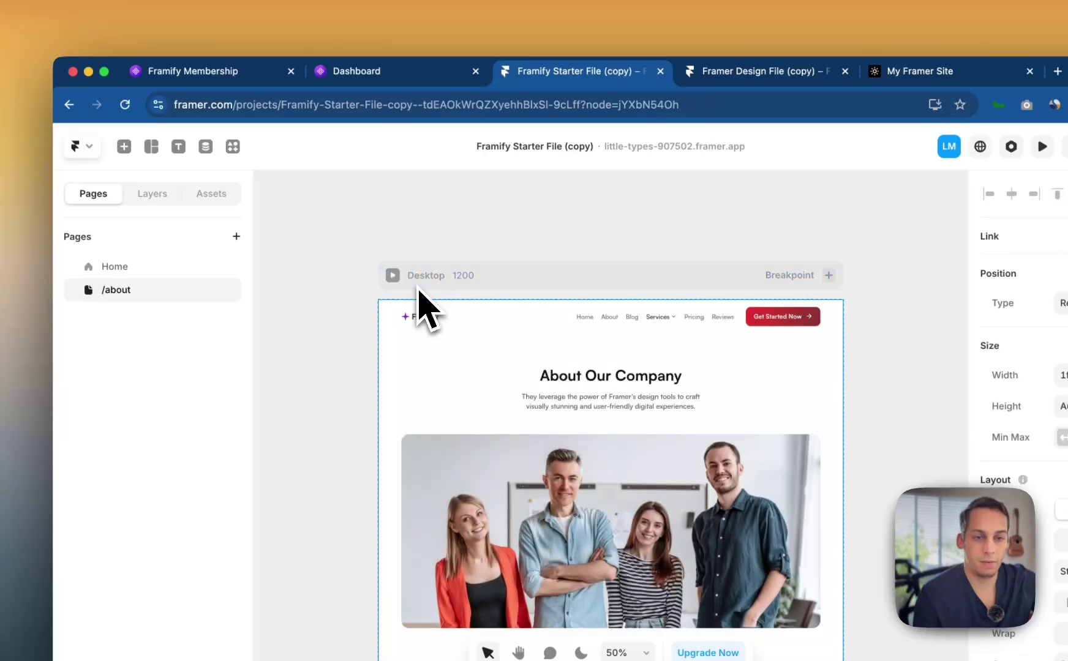
pyautogui.scroll(-3, 371, 275)
pyautogui.scroll(3, 414, 347)
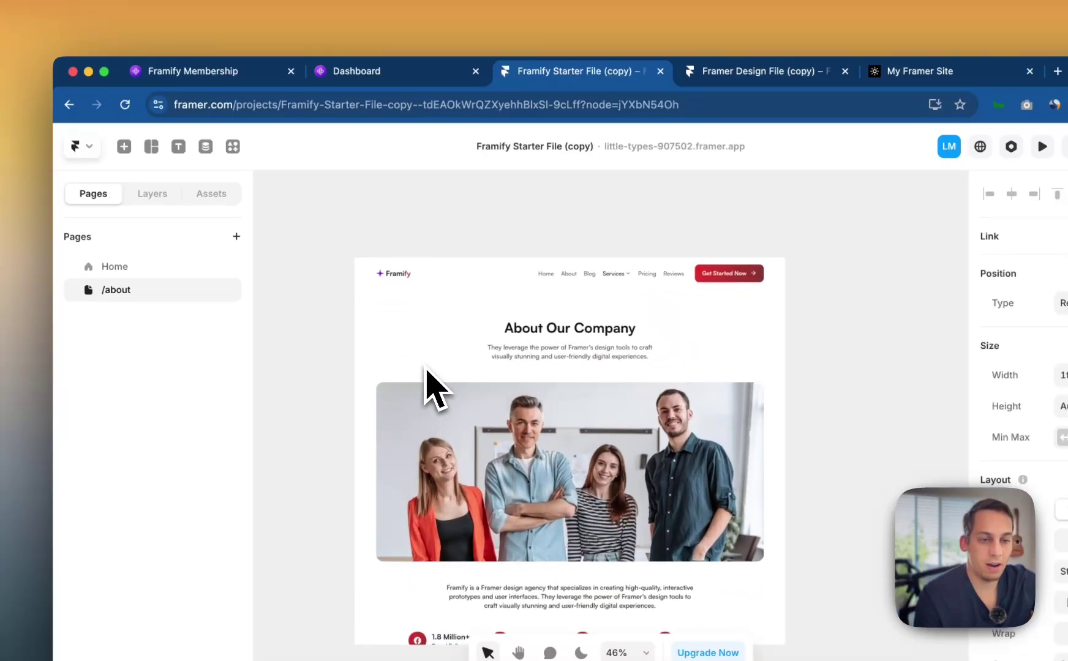
# Set the about page's Desktop frame height to Fit so it wraps the pasted content.
pyautogui.click(433, 252)
pyautogui.click(980, 309)
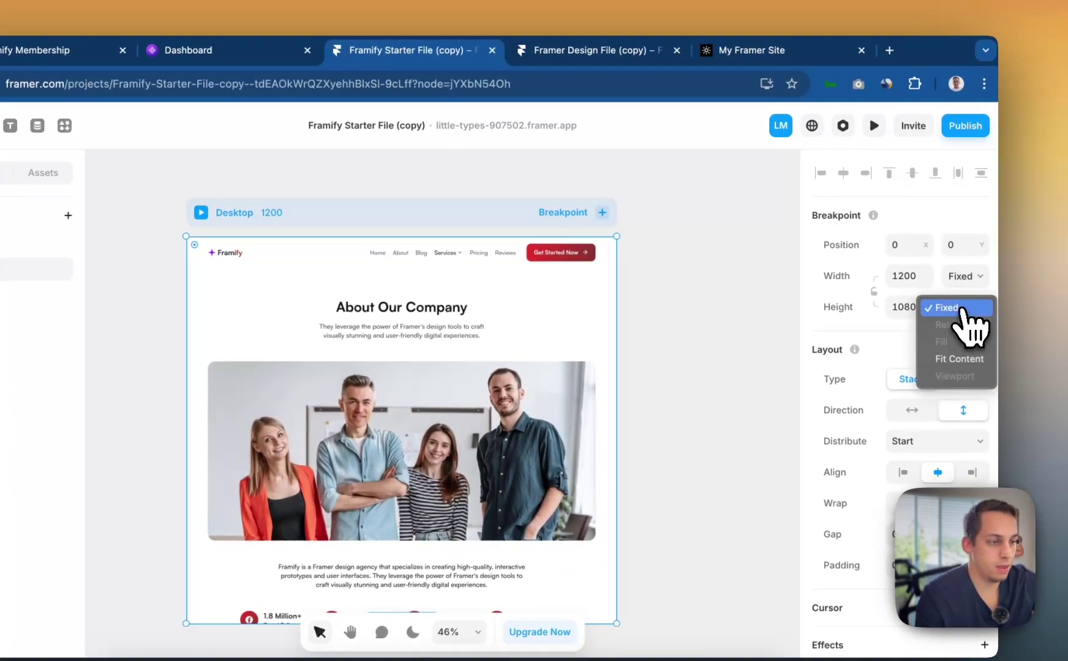
pyautogui.click(977, 366)
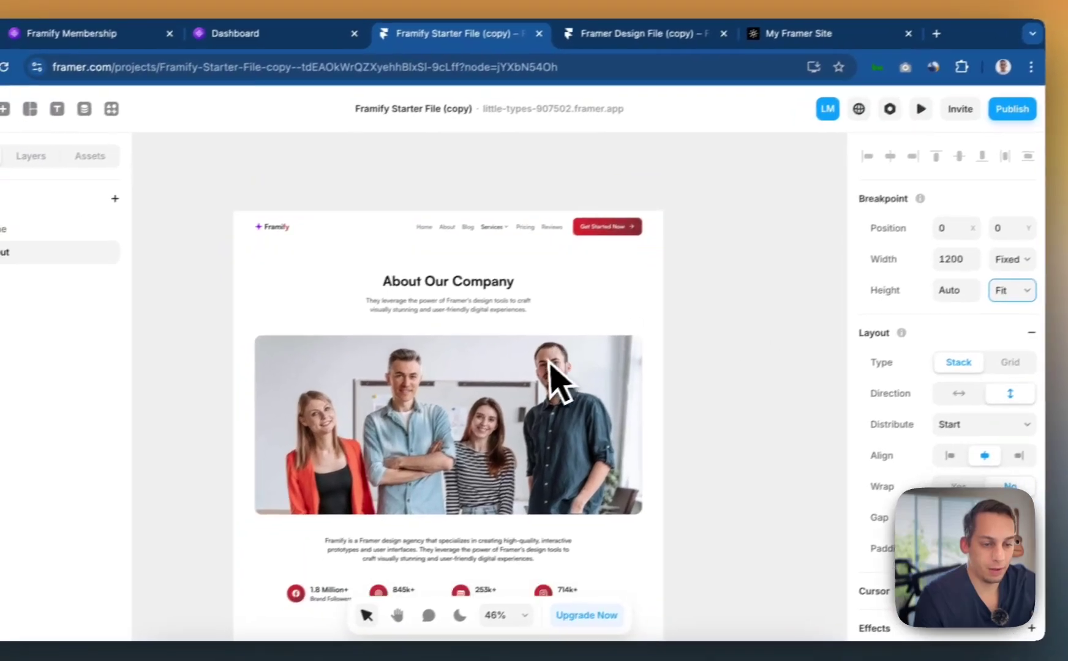
pyautogui.scroll(-3, 551, 361)
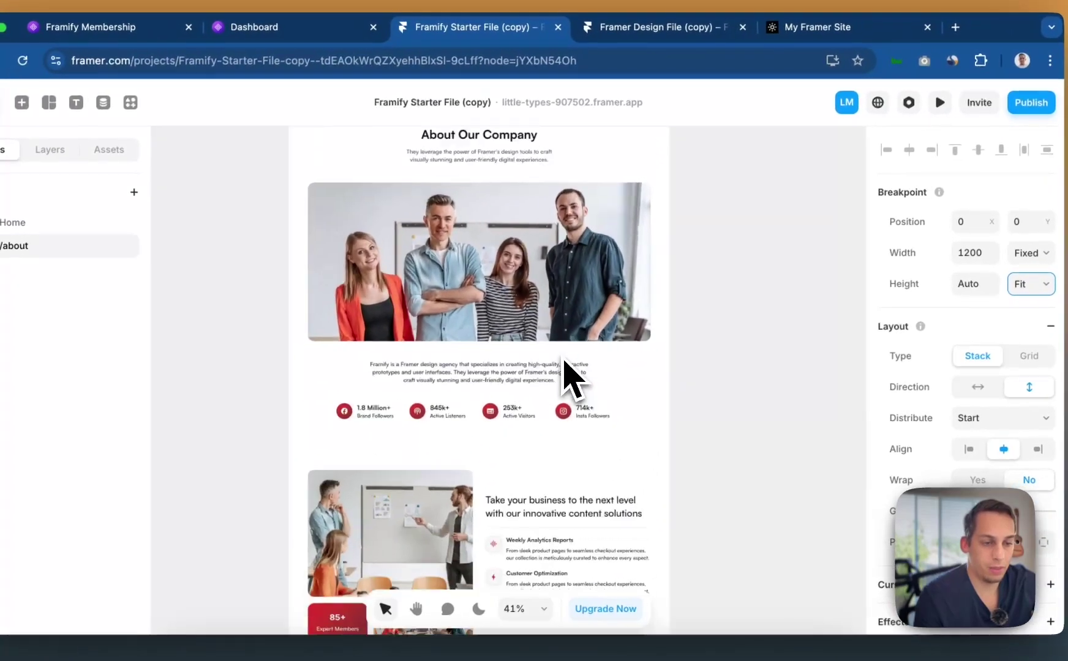
pyautogui.scroll(-2, 567, 364)
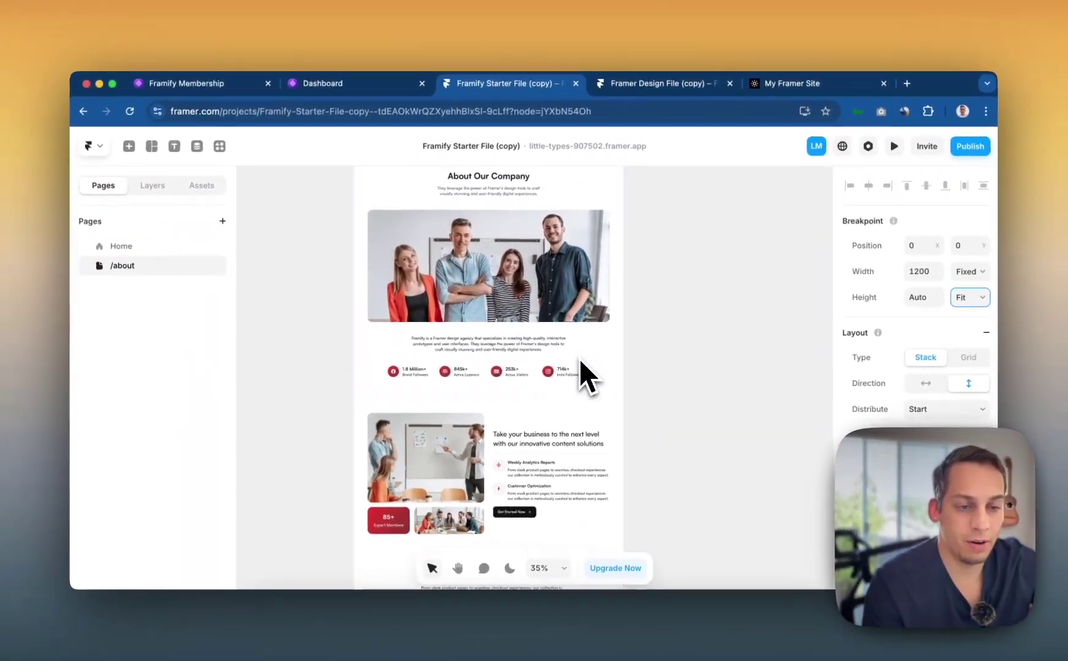
pyautogui.scroll(-10, 580, 361)
pyautogui.scroll(-2, 579, 359)
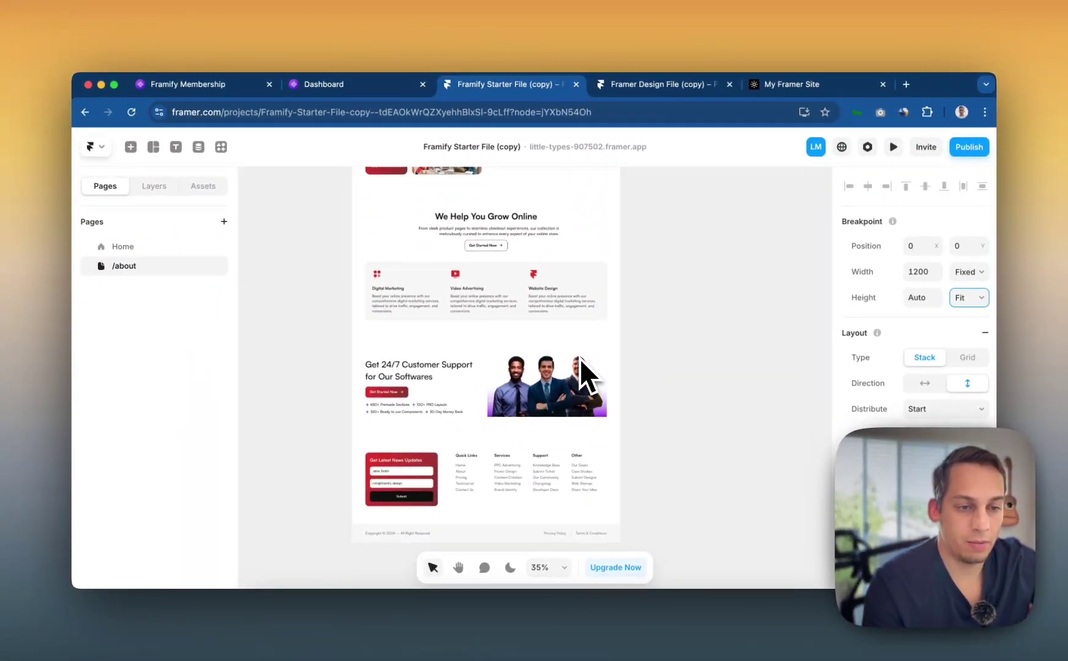
pyautogui.scroll(5, 579, 358)
pyautogui.scroll(-5, 579, 359)
pyautogui.scroll(5, 520, 420)
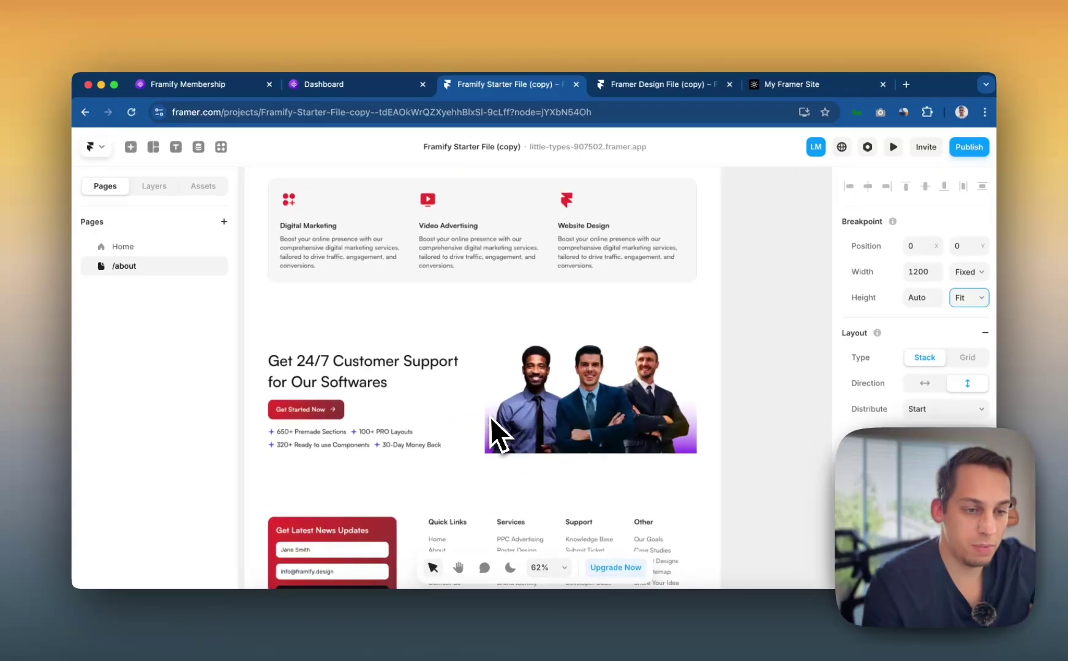
pyautogui.scroll(-5, 489, 441)
pyautogui.scroll(15, 470, 428)
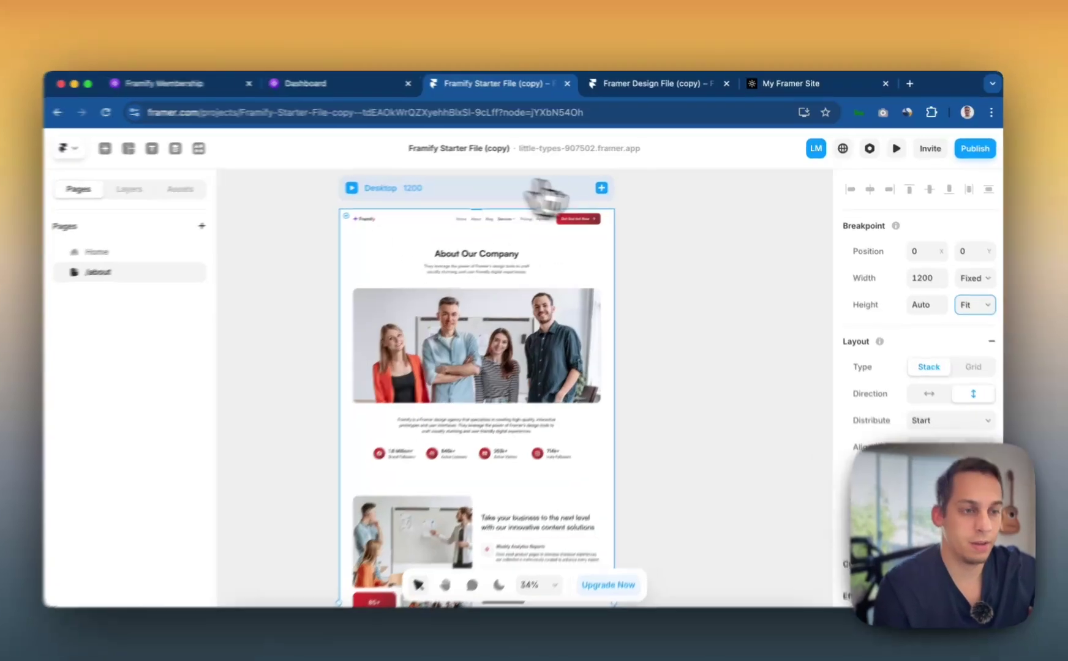
# Add Tablet and Phone breakpoints alongside Desktop on the /about page.
pyautogui.click(609, 185)
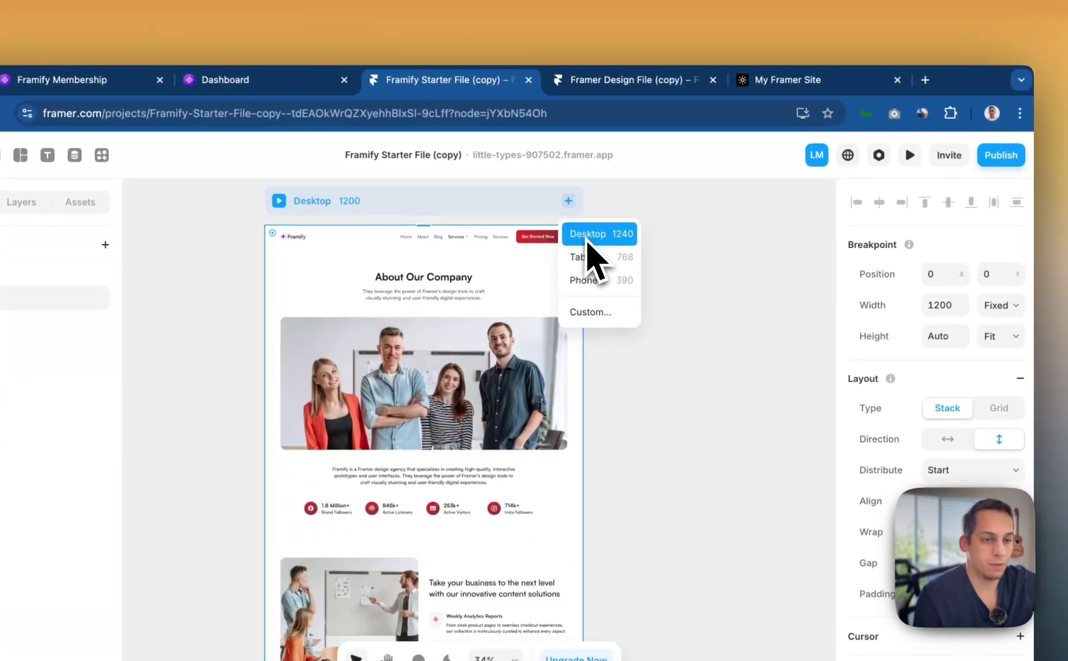
pyautogui.click(456, 210)
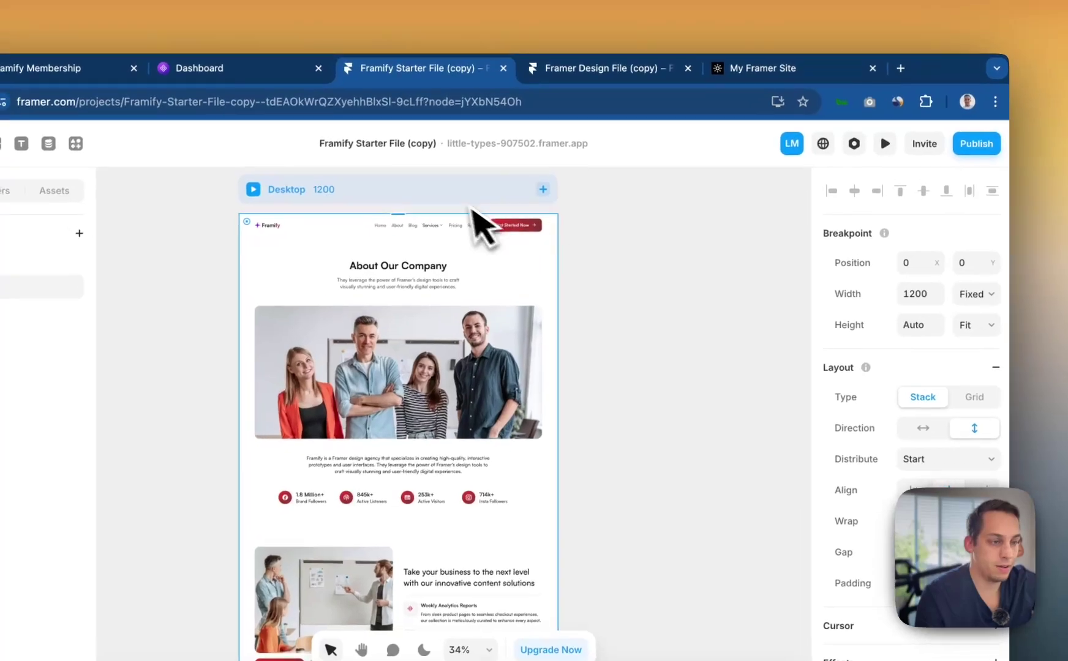
pyautogui.click(543, 189)
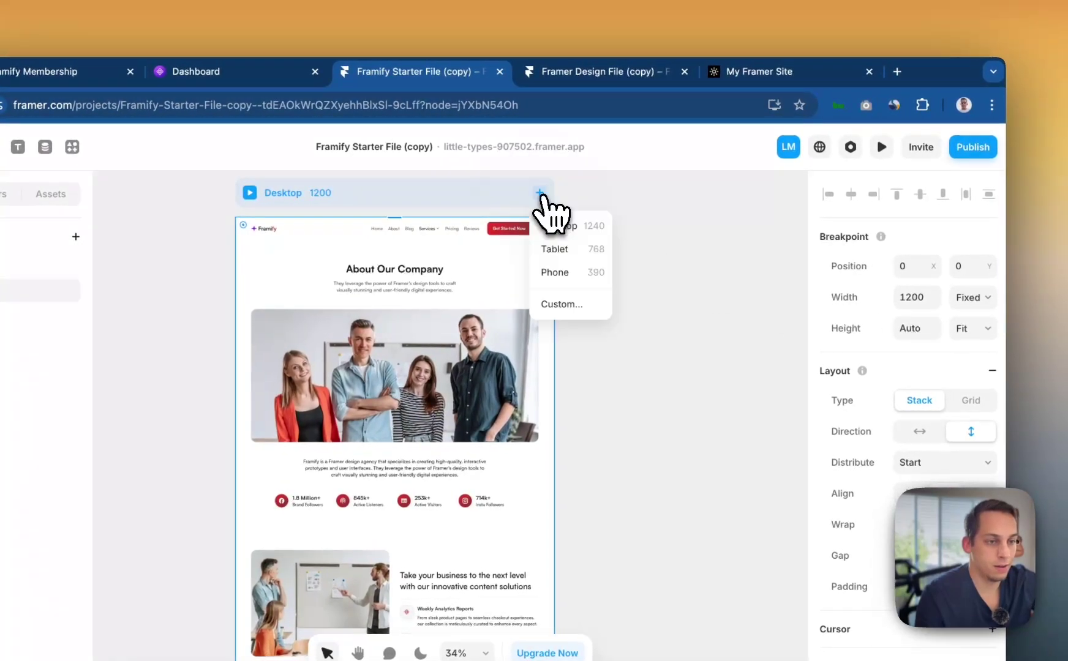
pyautogui.click(556, 249)
pyautogui.click(541, 230)
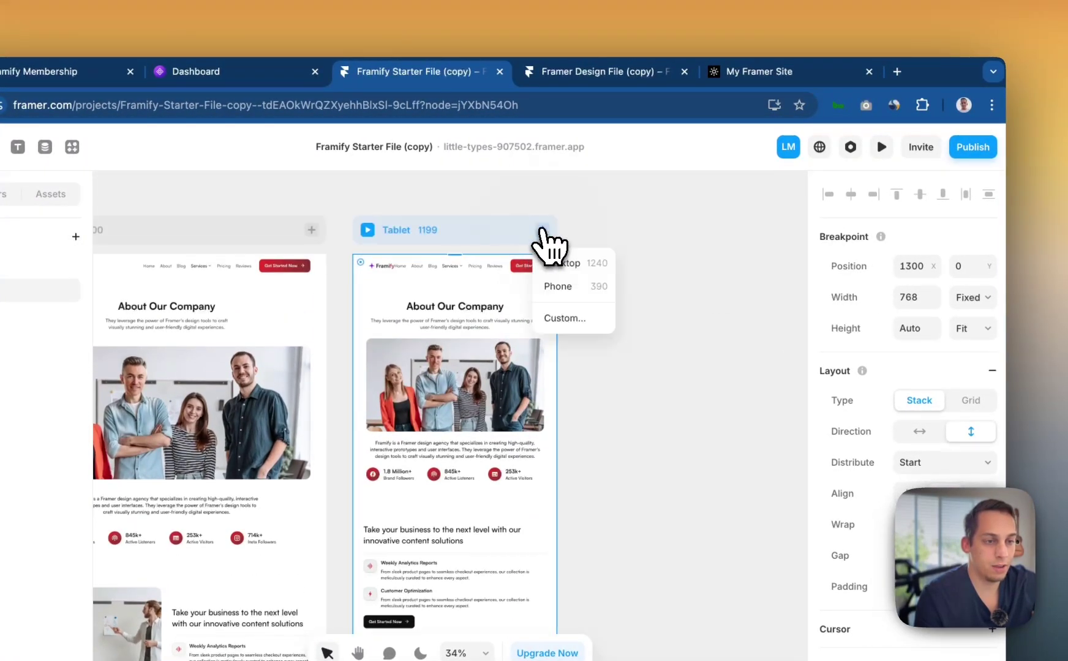
pyautogui.click(554, 287)
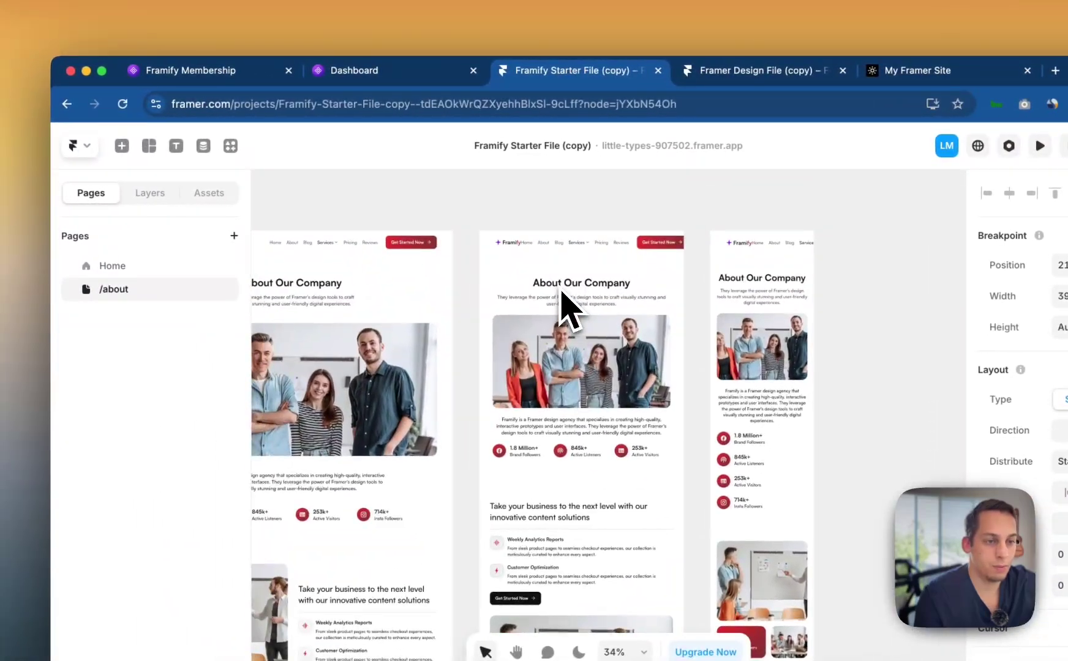
# Paste the Home page's nav bar onto /about and delete the old nav bar.
pyautogui.click(464, 262)
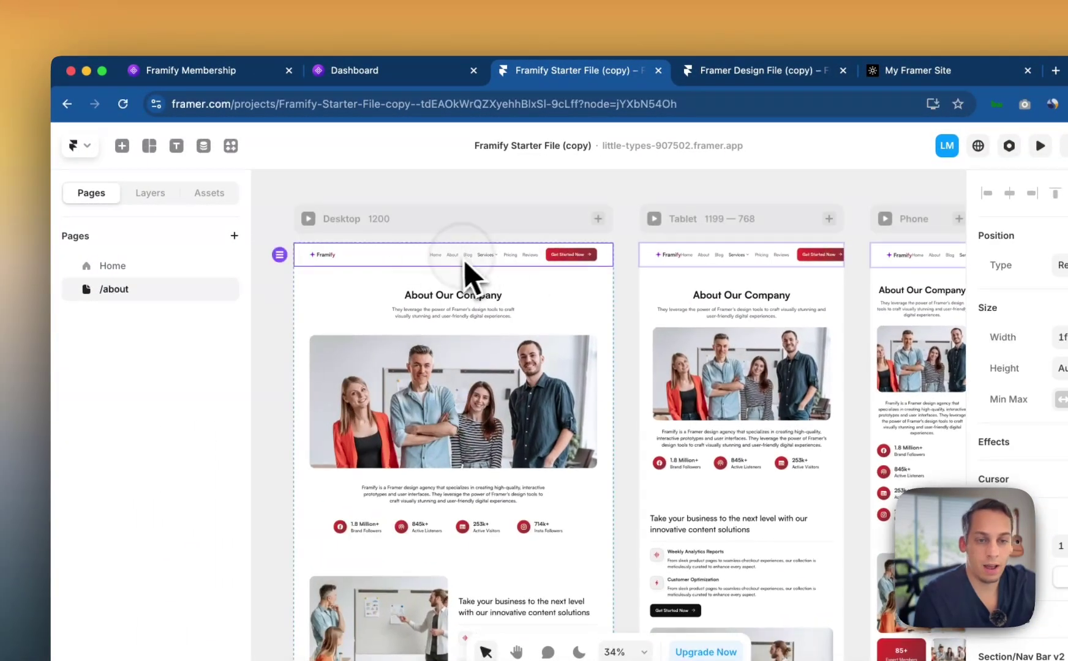
pyautogui.click(142, 267)
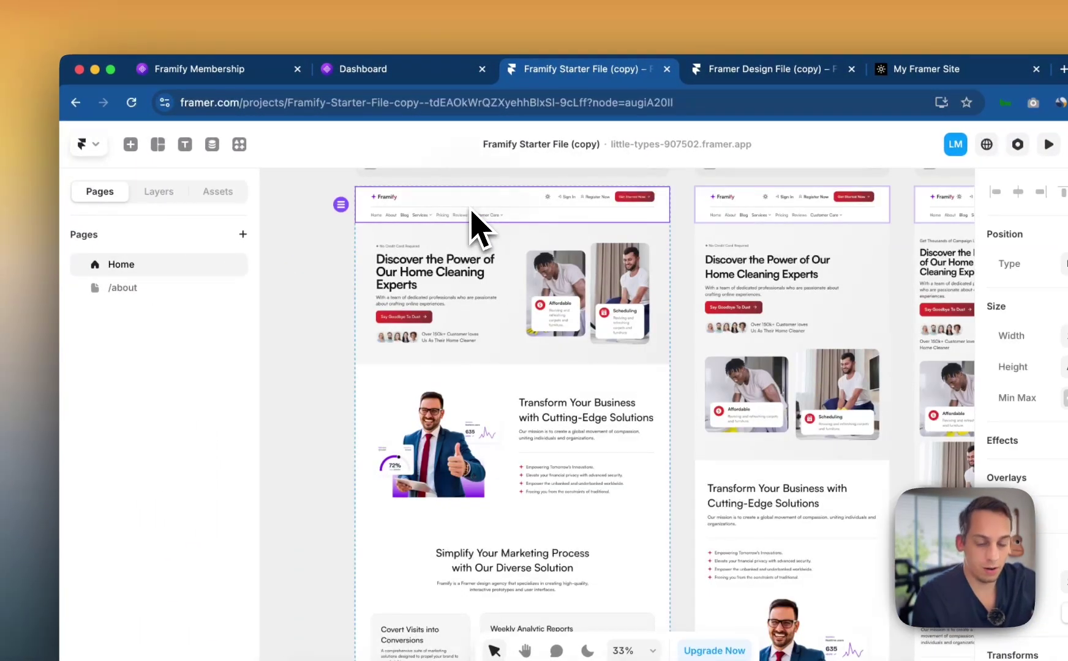
pyautogui.click(198, 289)
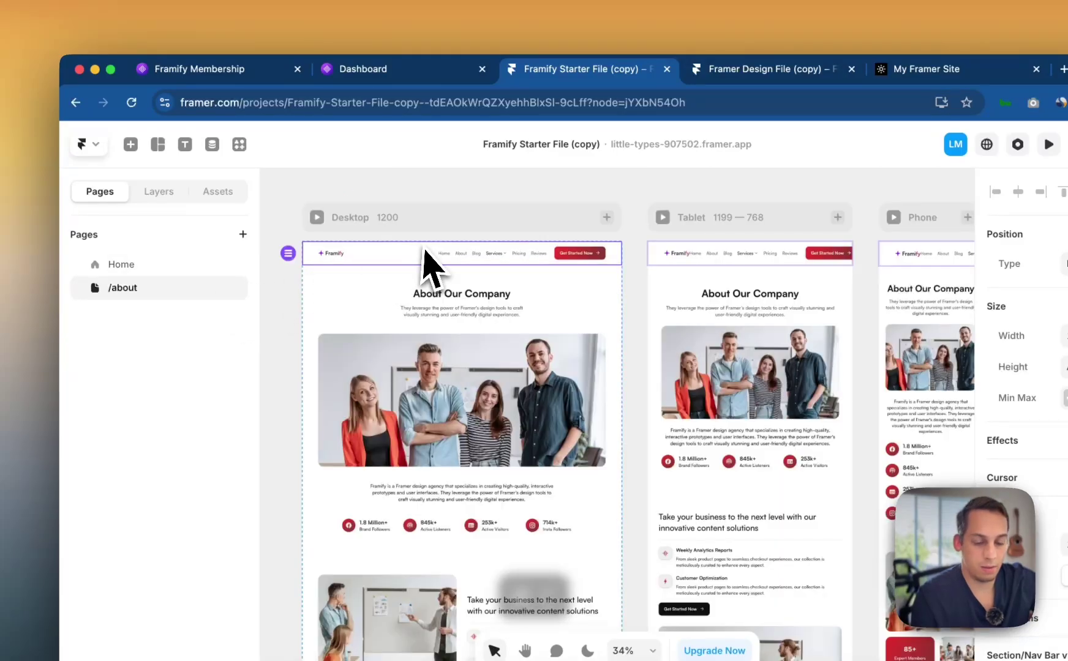
pyautogui.press('super+v')
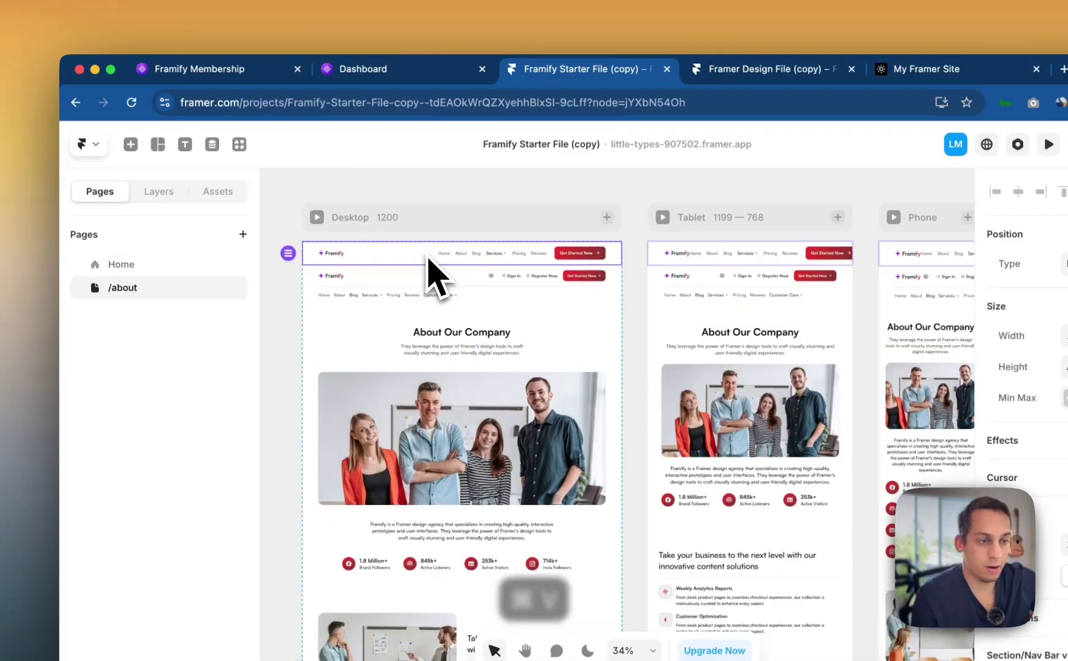
pyautogui.press('BackSpace')
# Switch the Tablet and Phone nav bars to their compact menu variant.
pyautogui.scroll(-3, 983, 409)
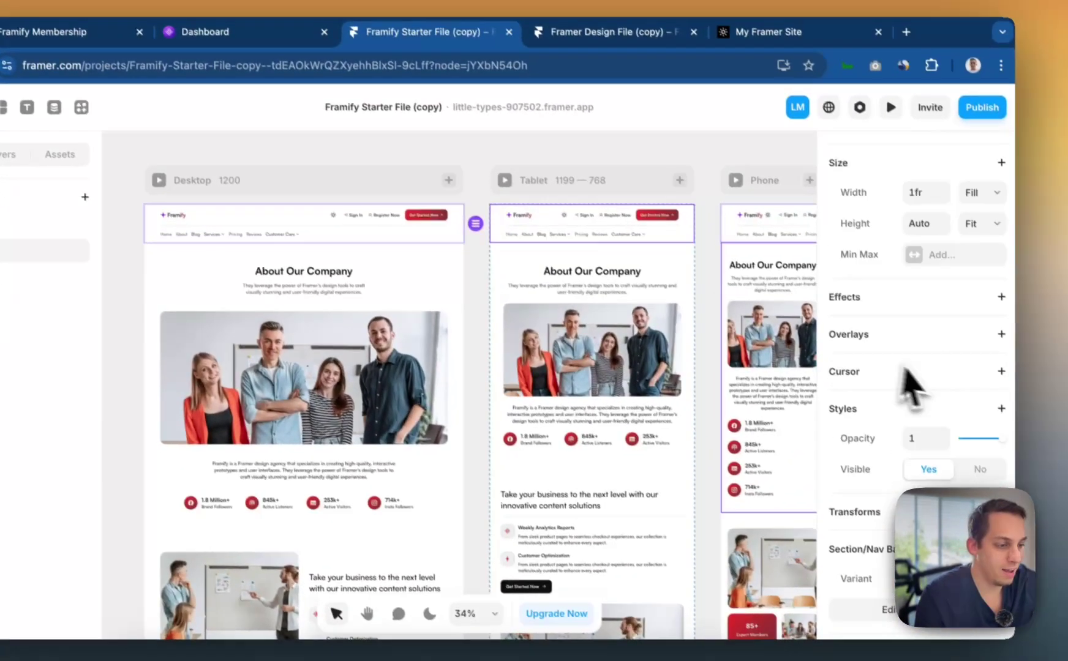
pyautogui.click(933, 490)
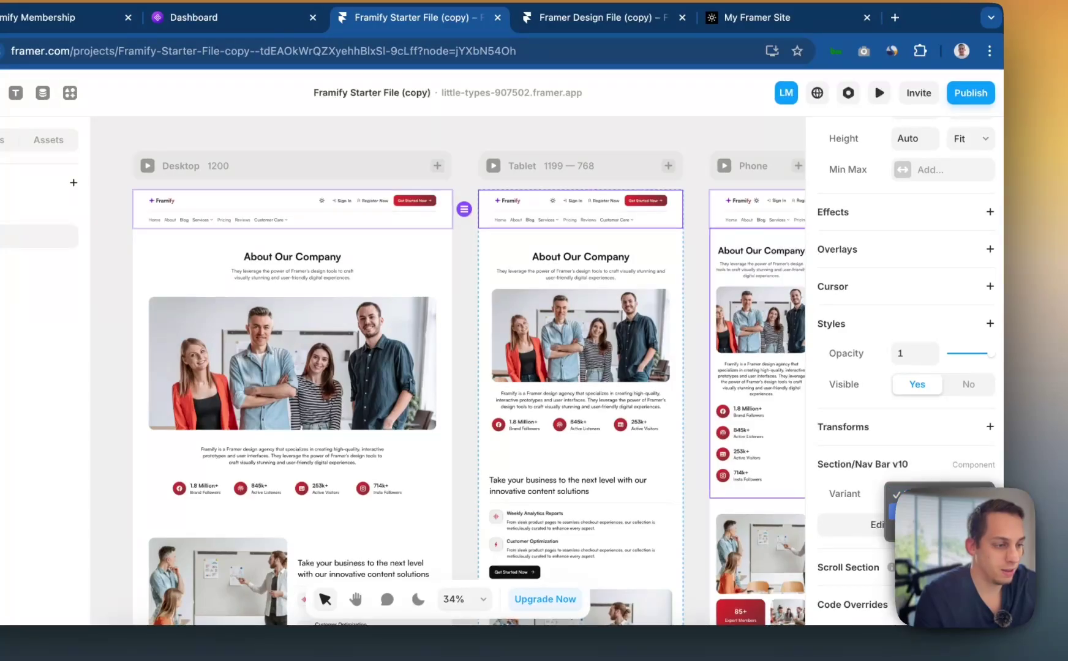
pyautogui.click(919, 512)
pyautogui.hscroll(3, 710, 326)
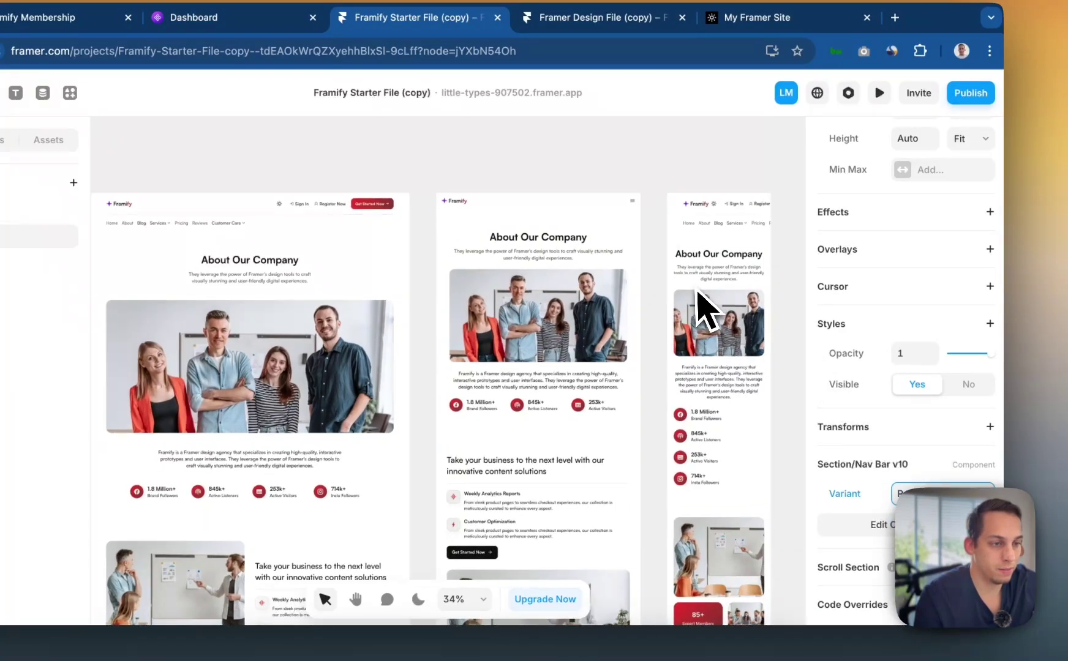
pyautogui.click(696, 221)
pyautogui.scroll(-3, 876, 496)
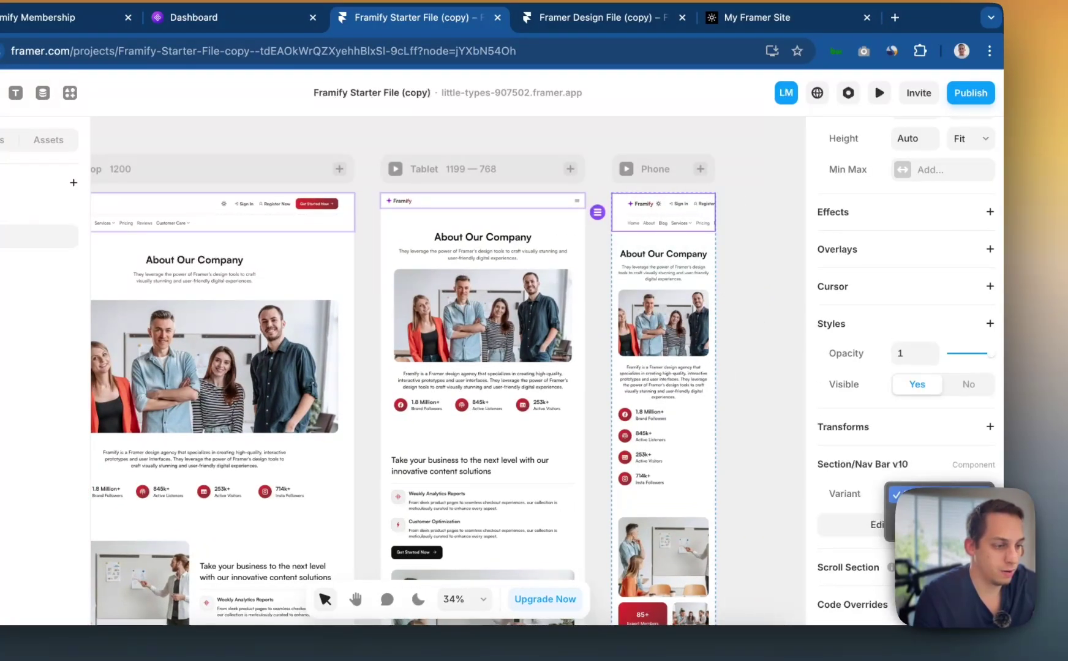
pyautogui.click(919, 511)
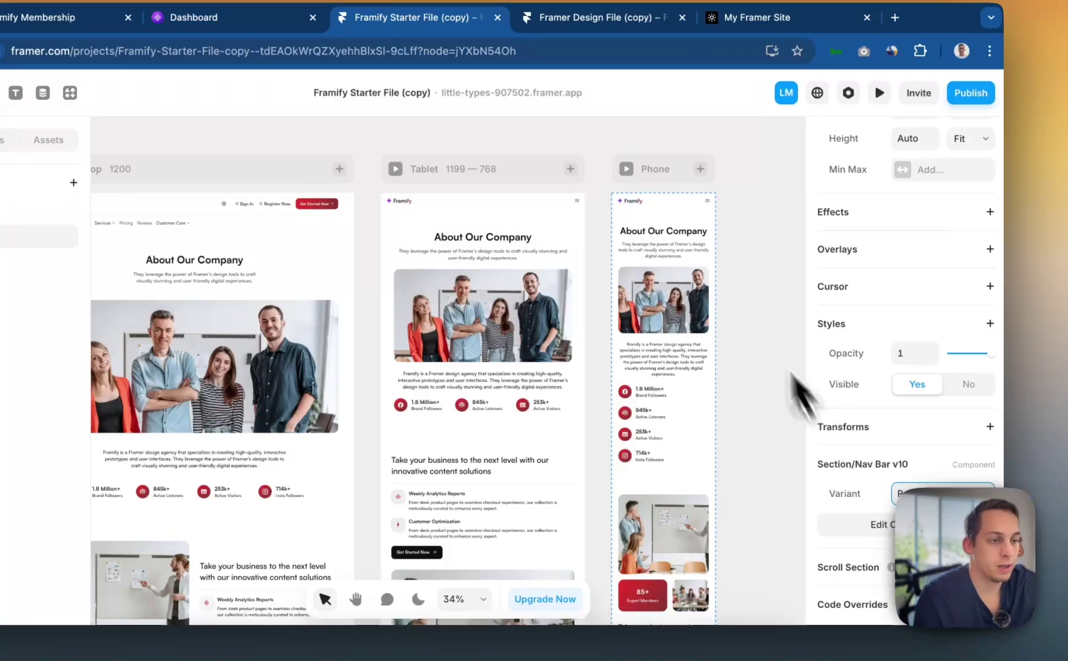
pyautogui.click(744, 300)
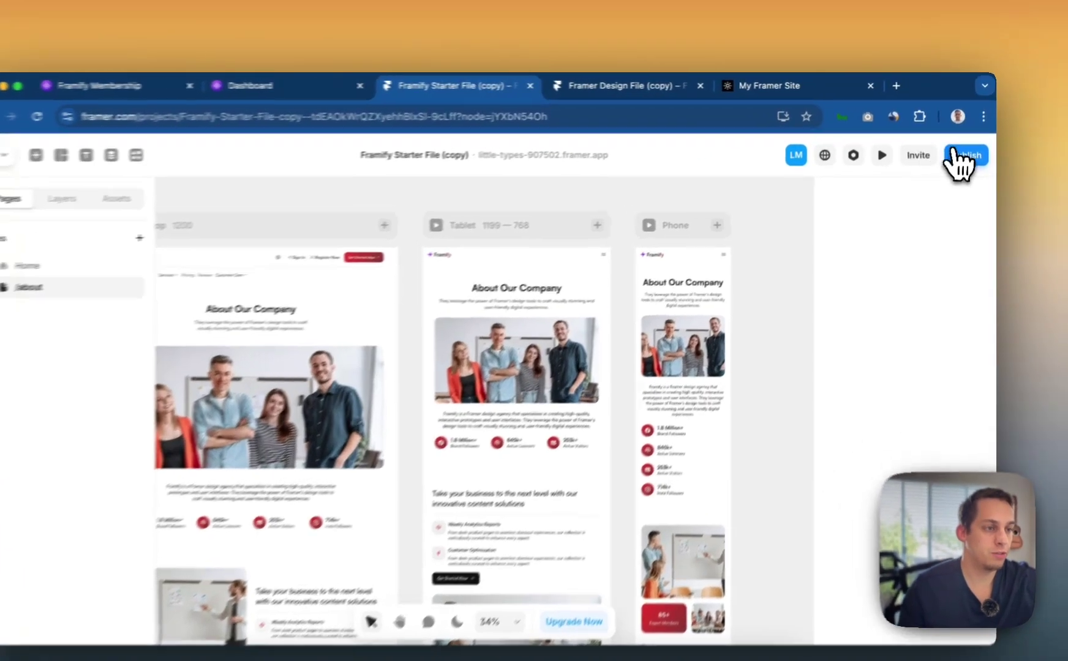
# Push the changes live with Publish > Update and open the published site URL.
pyautogui.click(969, 147)
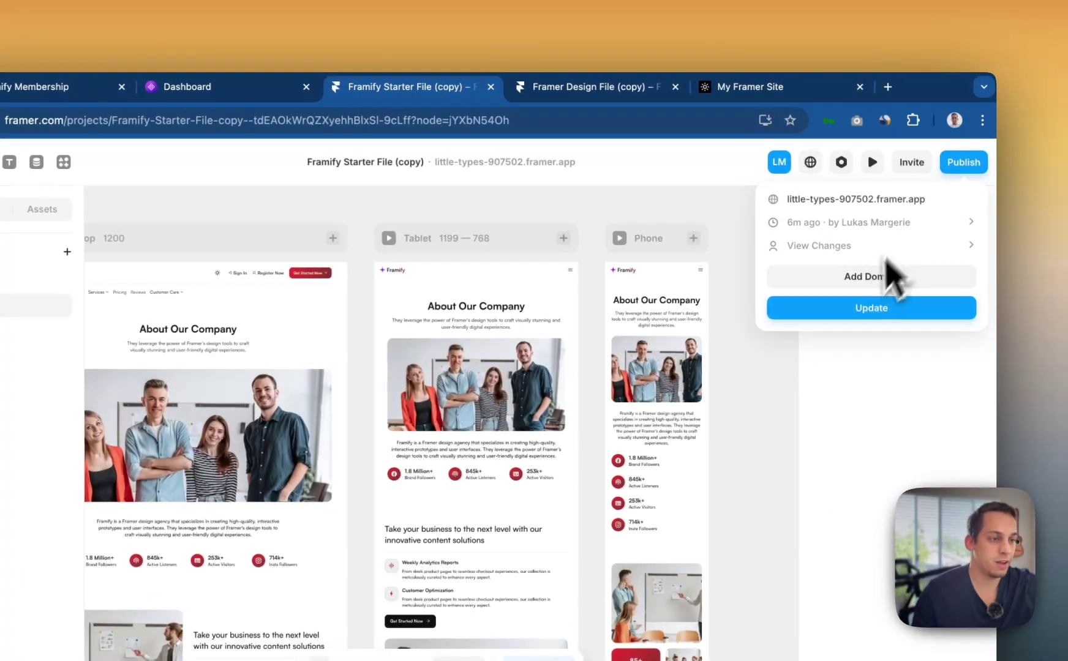
pyautogui.click(844, 306)
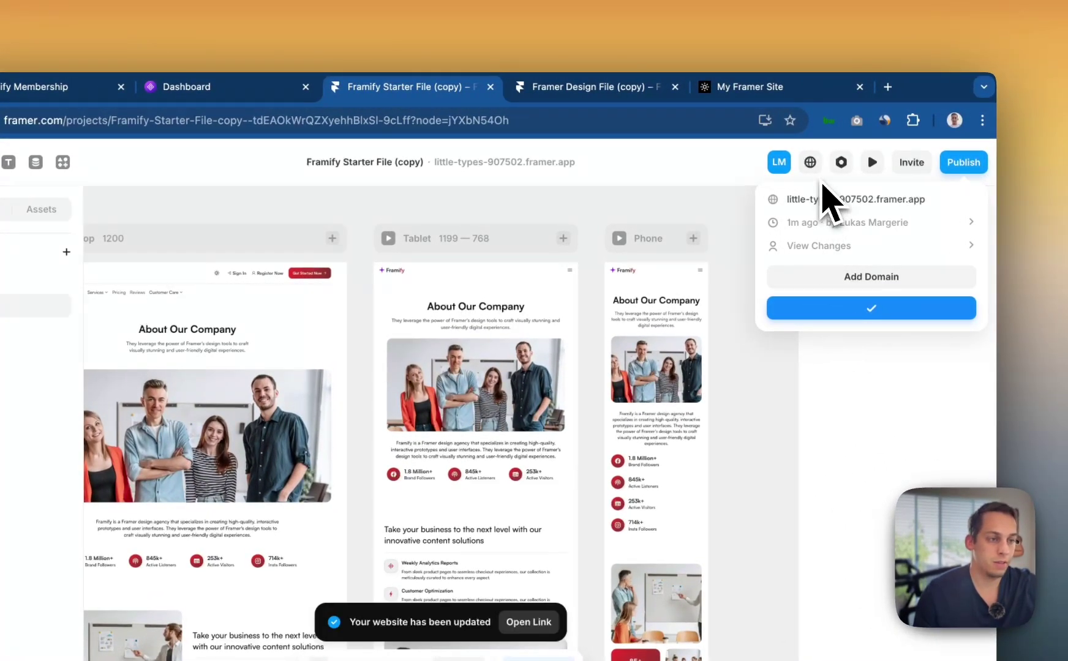
pyautogui.click(813, 199)
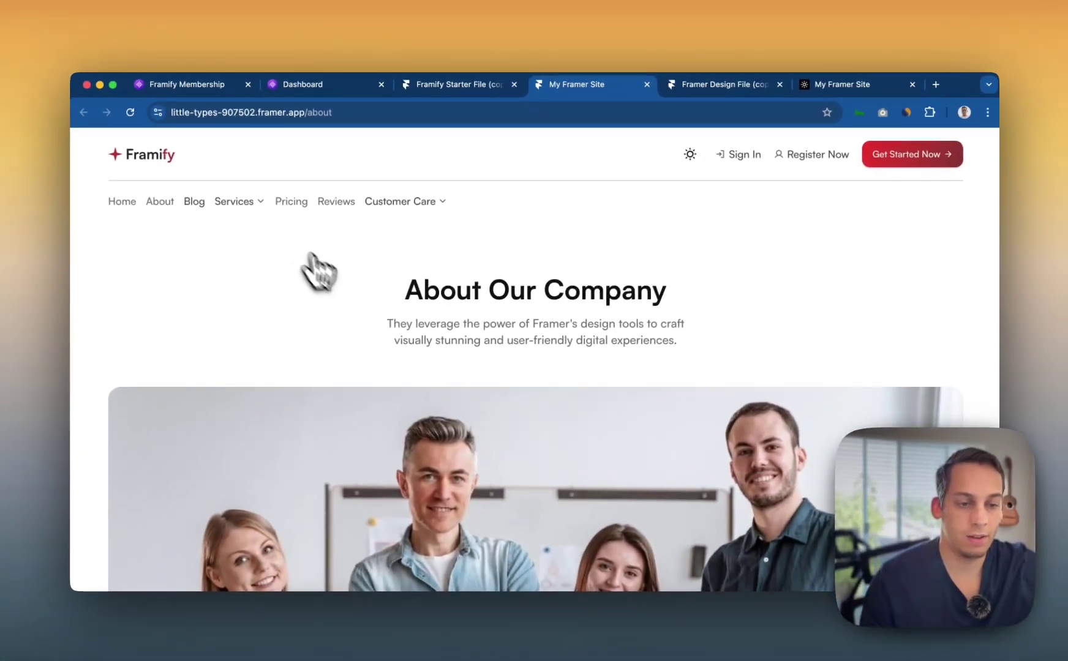
# Scroll the live About page and resize the browser window to check its reflow.
pyautogui.scroll(-5, 170, 305)
pyautogui.scroll(-10, 346, 298)
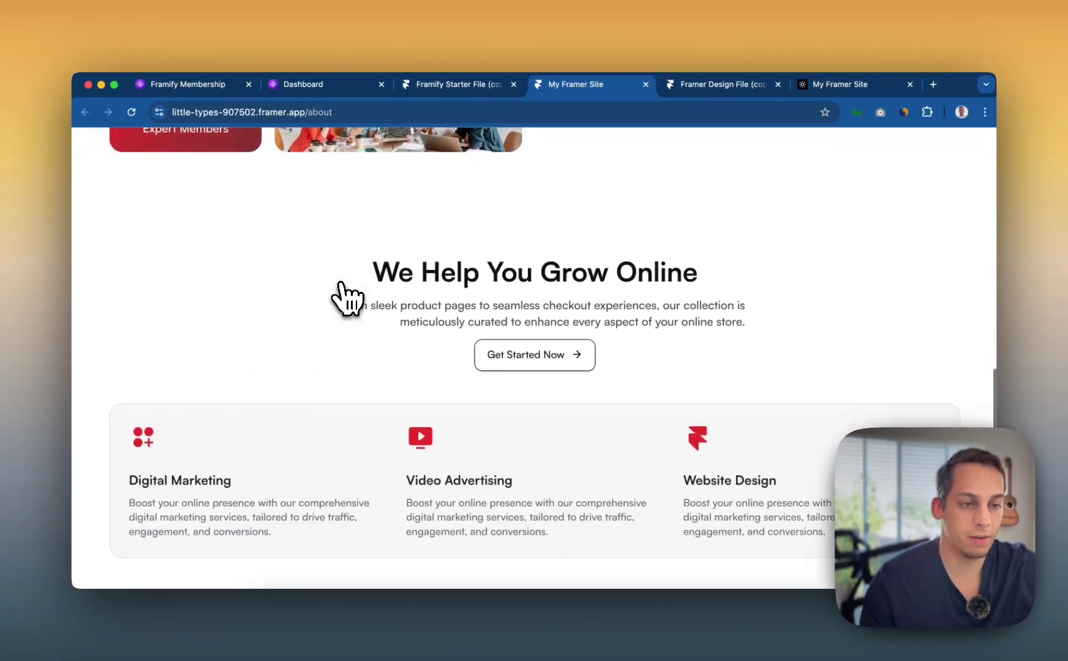
pyautogui.scroll(4, 346, 299)
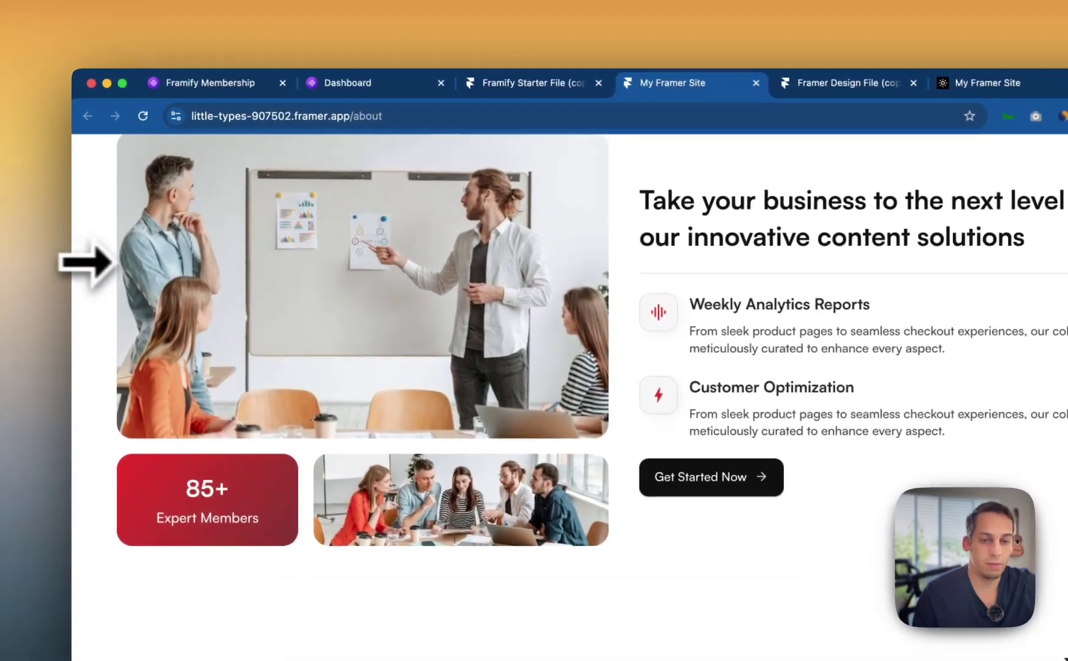
pyautogui.moveTo(82, 234)
pyautogui.mouseDown()
pyautogui.moveTo(116, 230)
pyautogui.moveTo(72, 250)
pyautogui.mouseUp()
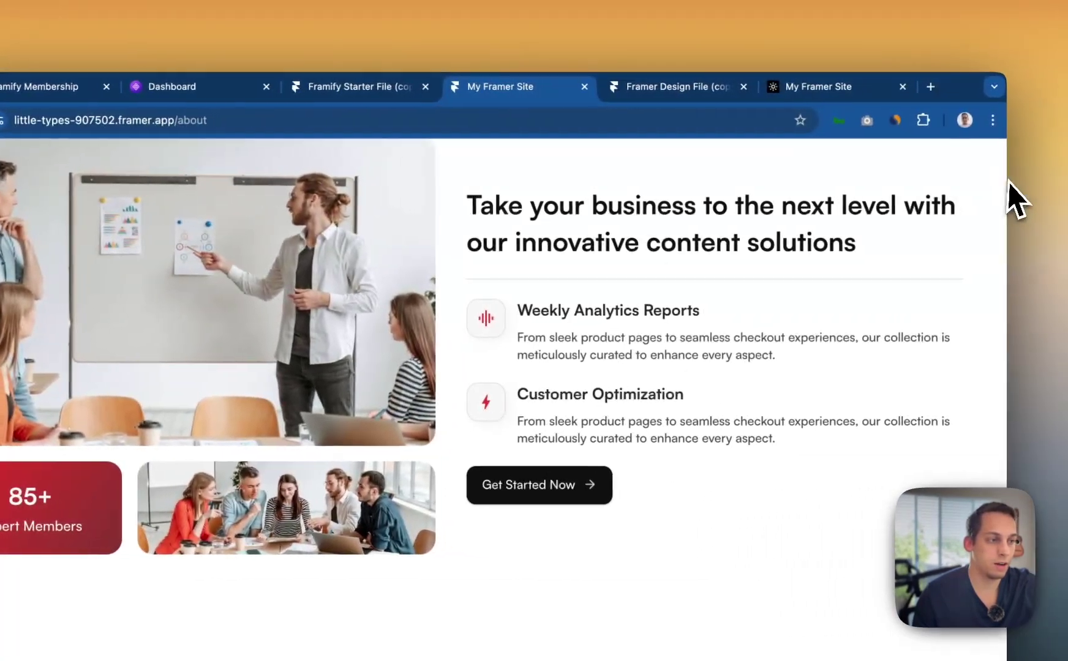
pyautogui.moveTo(990, 161)
pyautogui.mouseDown()
pyautogui.moveTo(911, 162)
pyautogui.moveTo(997, 158)
pyautogui.mouseUp()
pyautogui.scroll(10, 643, 243)
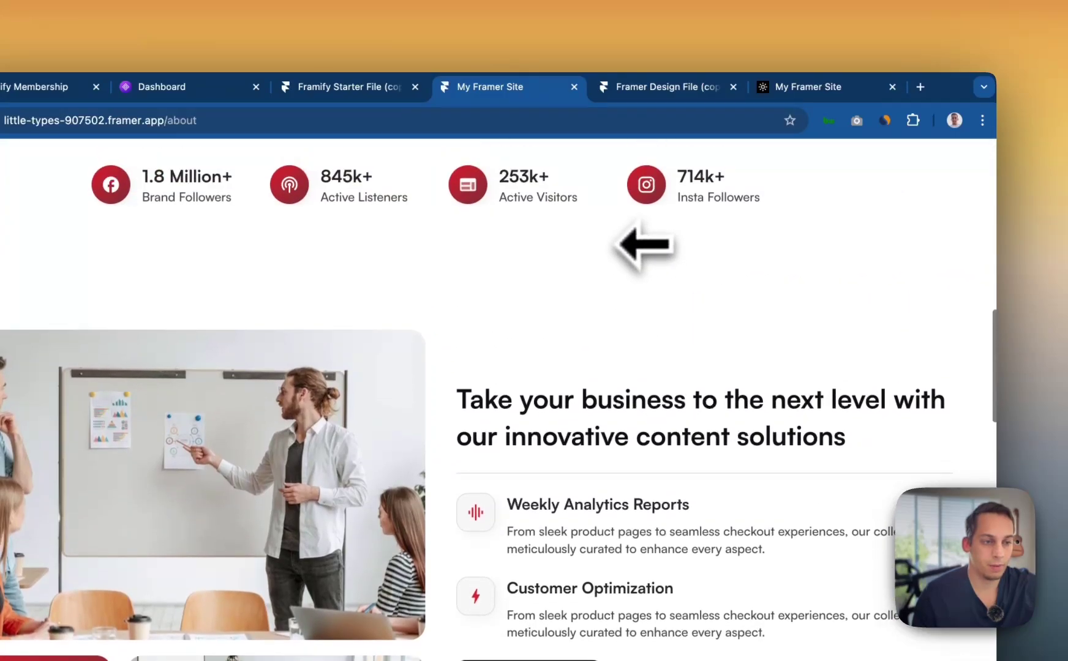
pyautogui.scroll(5, 644, 244)
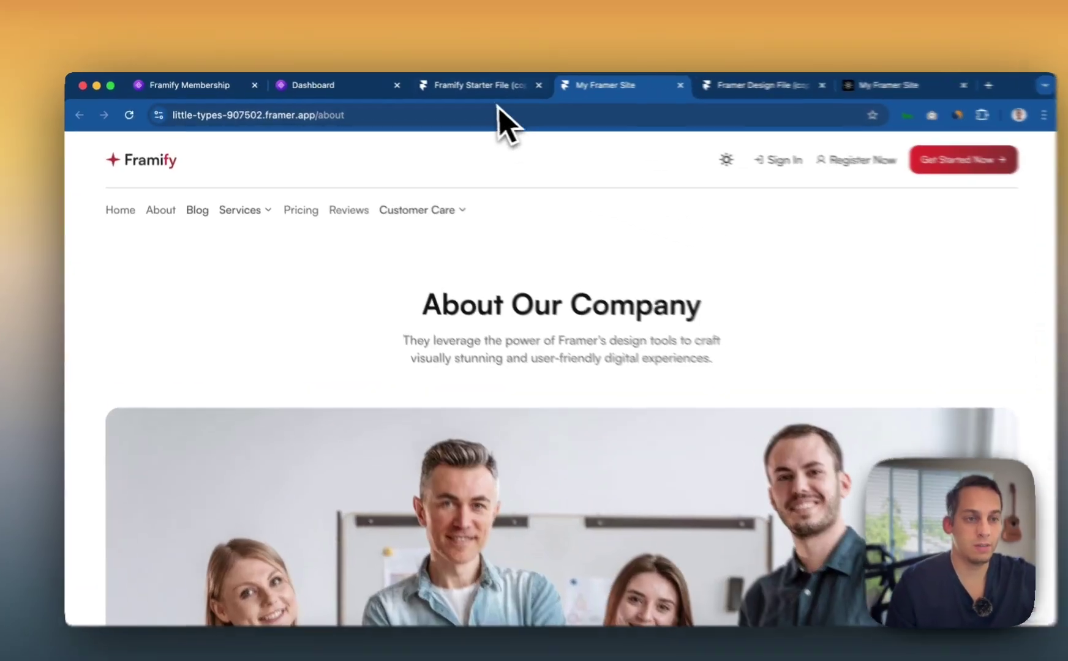
pyautogui.click(461, 85)
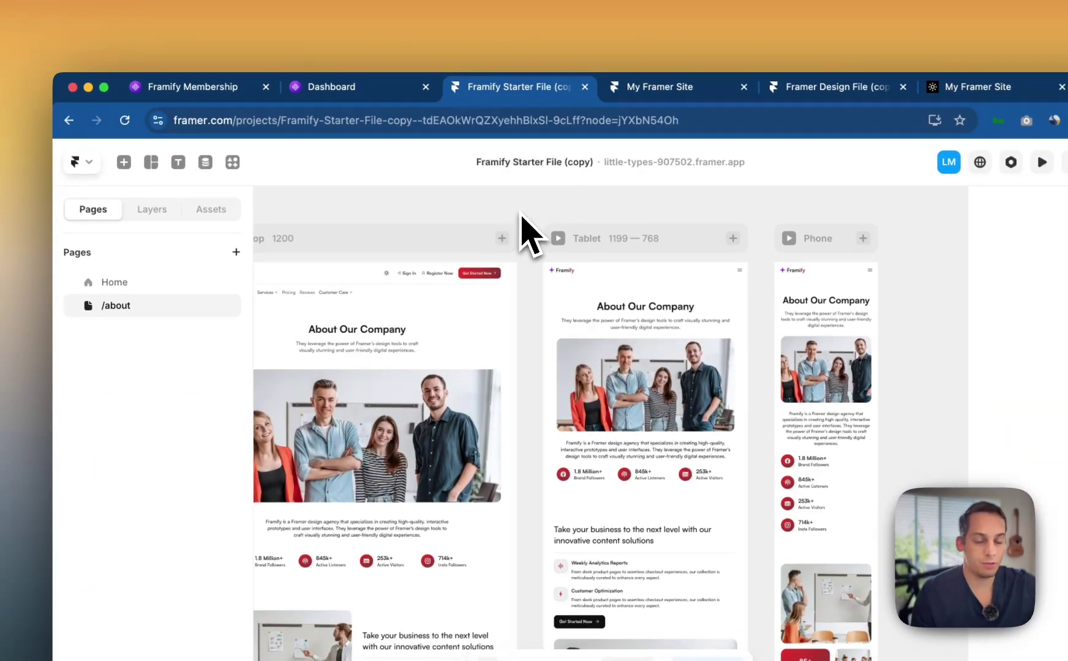
# Show the Framify Membership pricing comparing Creator PRO at $69 with Creator Plus at $79.2.
pyautogui.click(334, 87)
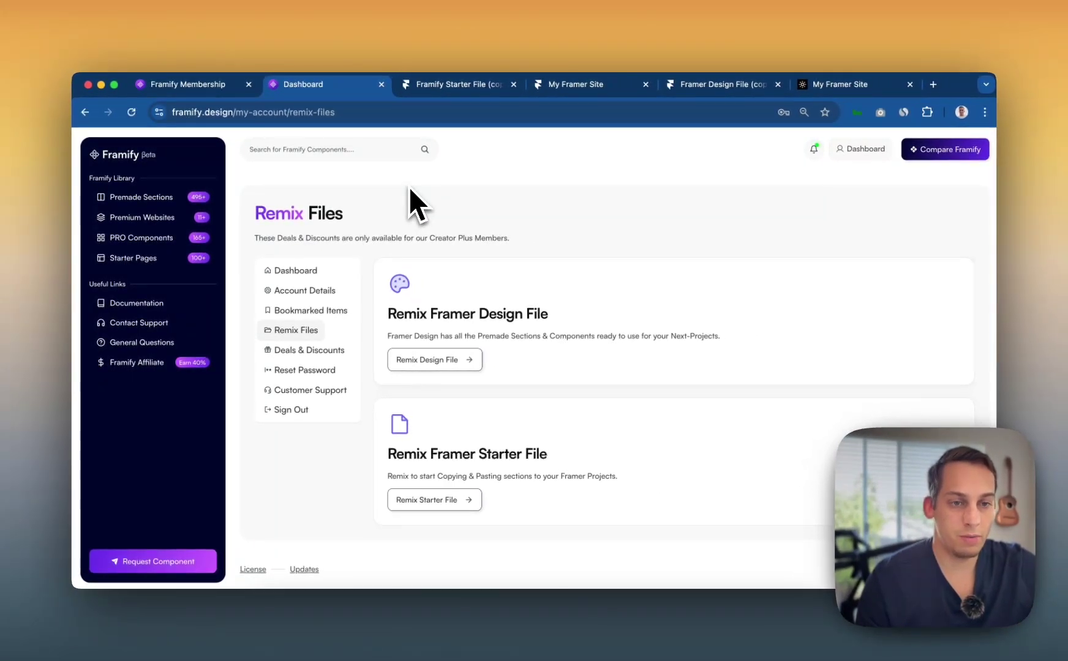
pyautogui.click(184, 83)
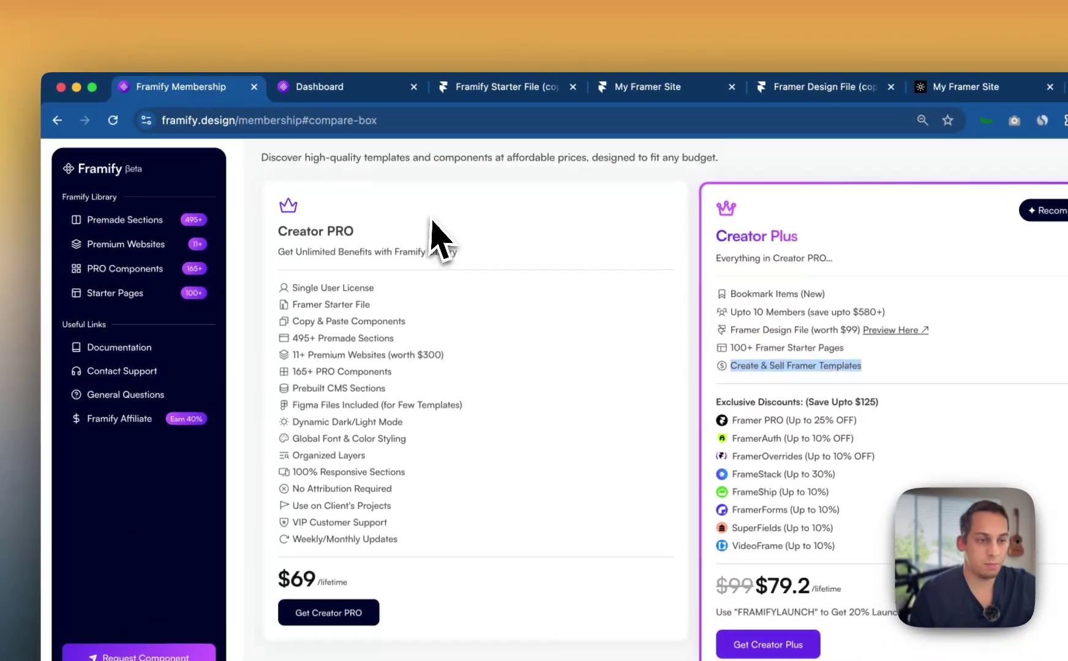
pyautogui.scroll(2, 432, 236)
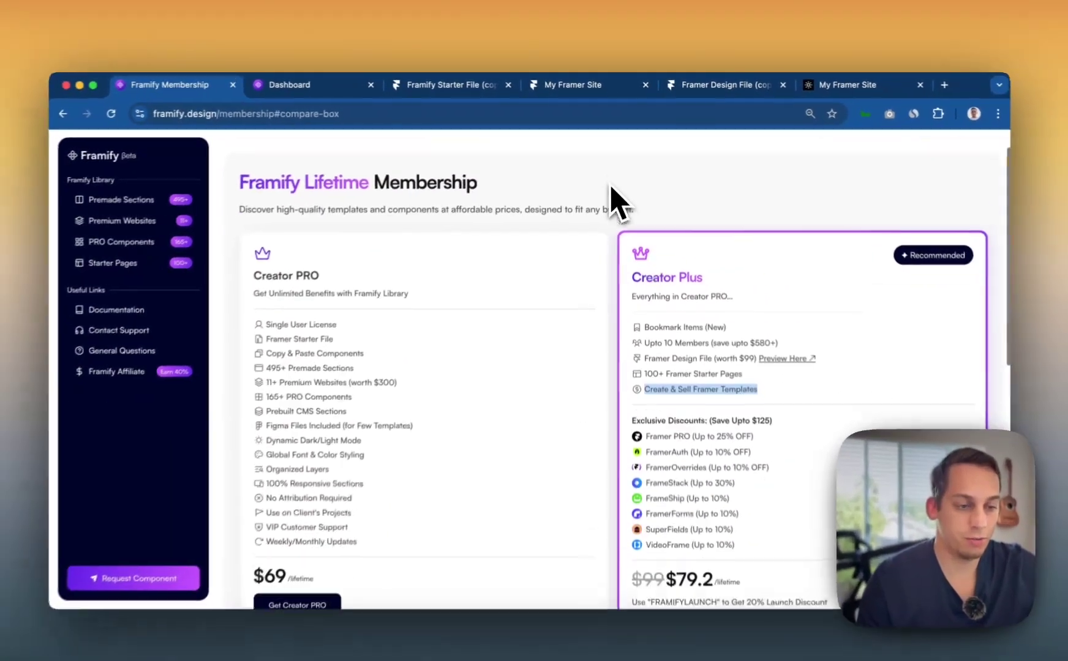
pyautogui.scroll(-2, 611, 186)
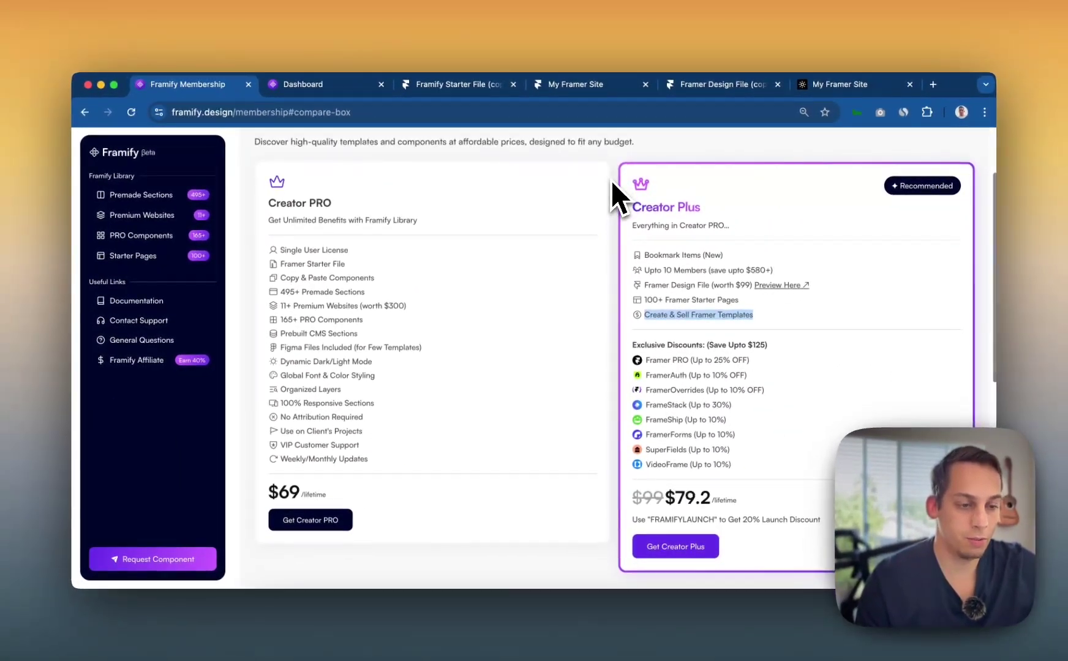